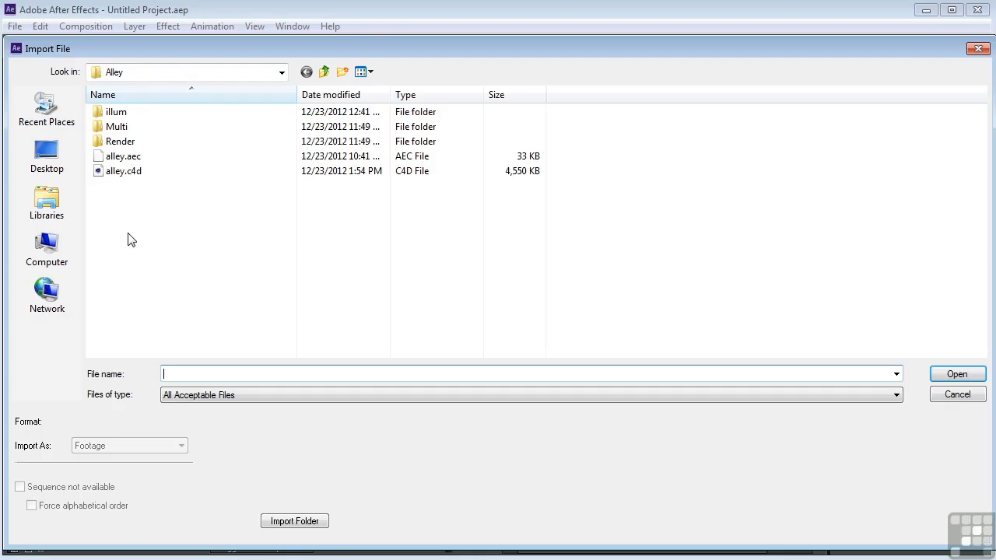
# Import alley.aec into the project and locate the alley composition inside the imported alley folder
pyautogui.doubleClick(129, 156)
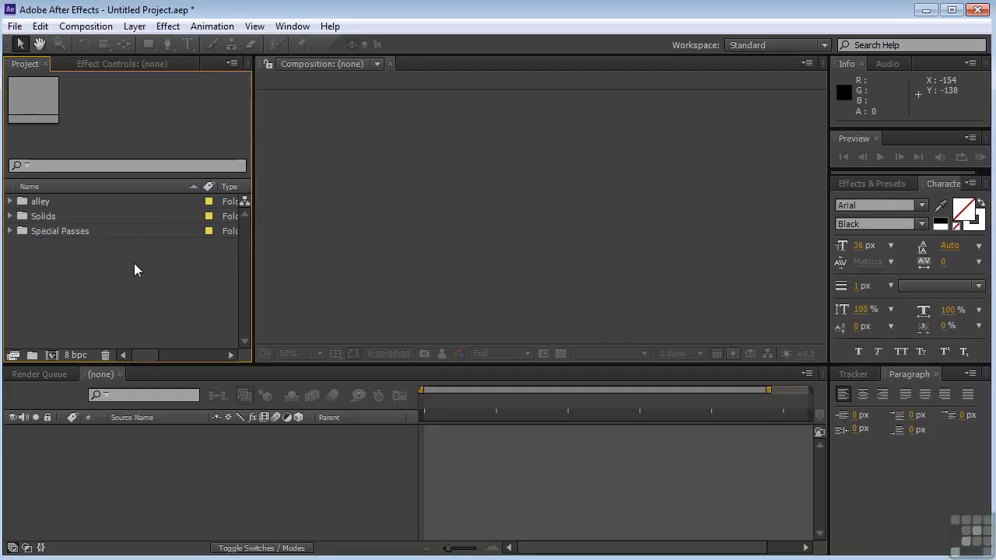
pyautogui.click(11, 202)
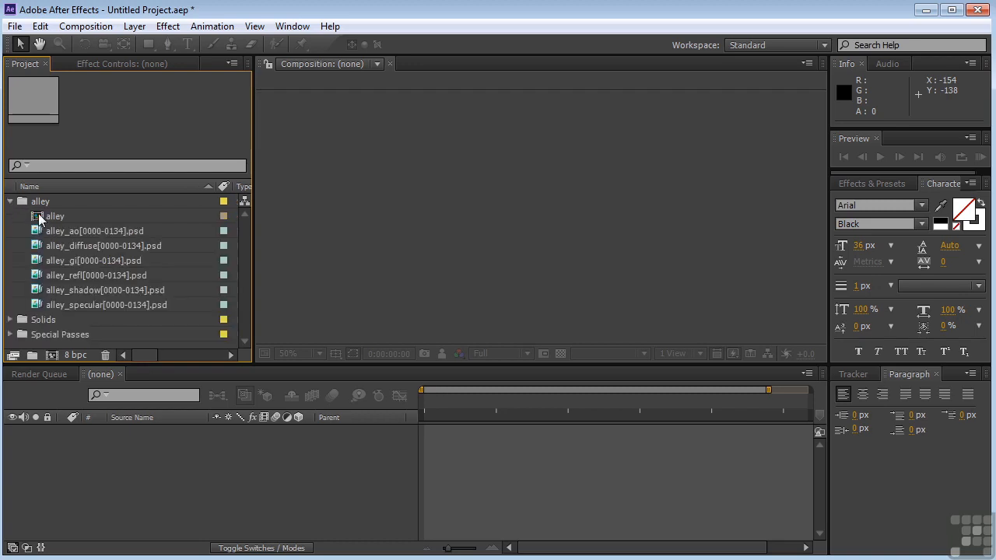
pyautogui.click(38, 219)
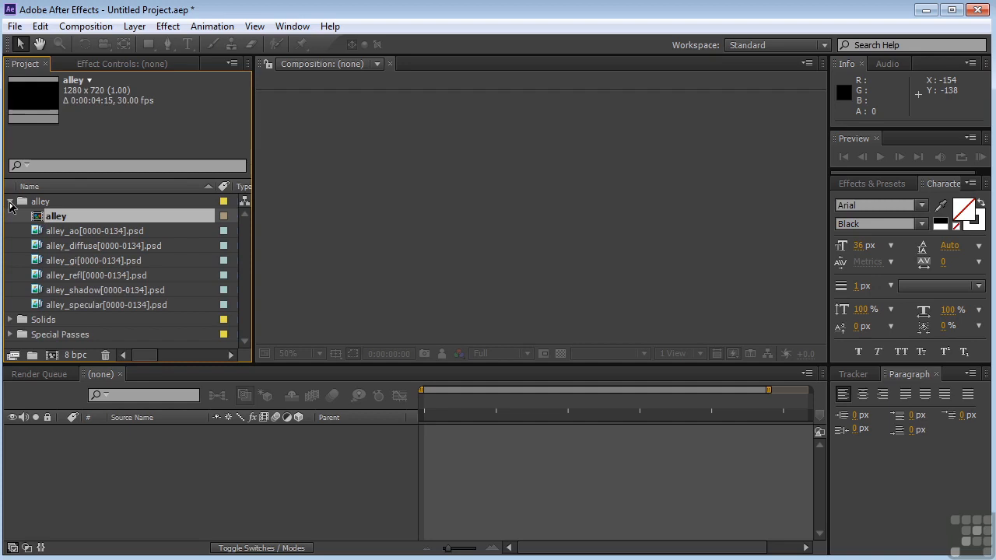
# Inspect the contents of the imported Solids folder, checking the Ball solid's details
pyautogui.click(11, 202)
pyautogui.click(10, 217)
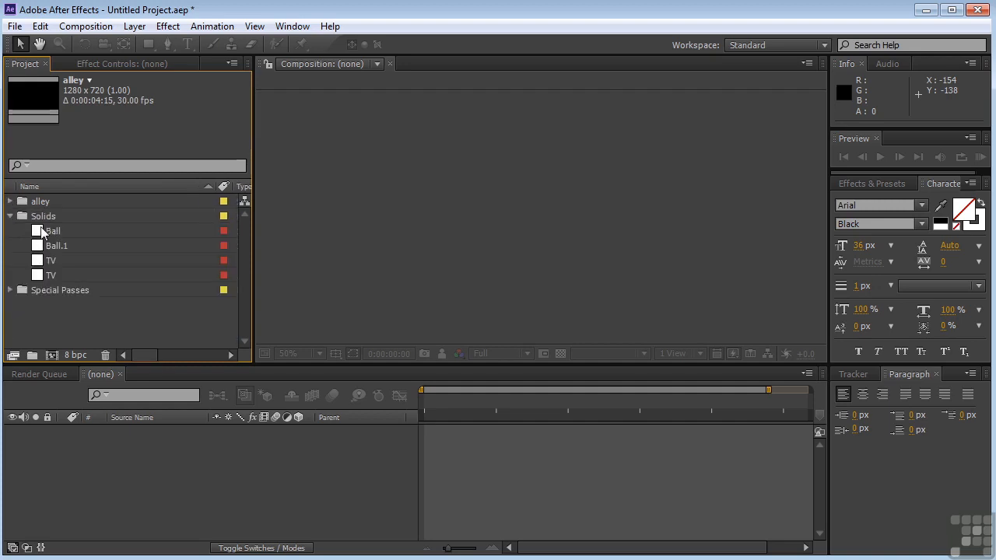
pyautogui.click(42, 231)
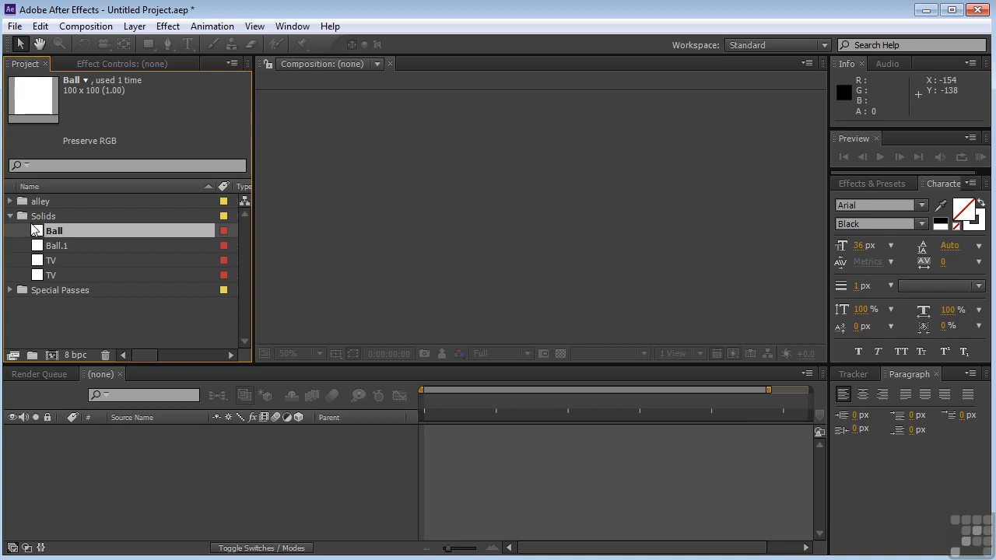
pyautogui.click(10, 216)
# Preview the alley_object_1 and alley_object_3 mattes from the Special Passes folder and close the footage viewer
pyautogui.click(10, 231)
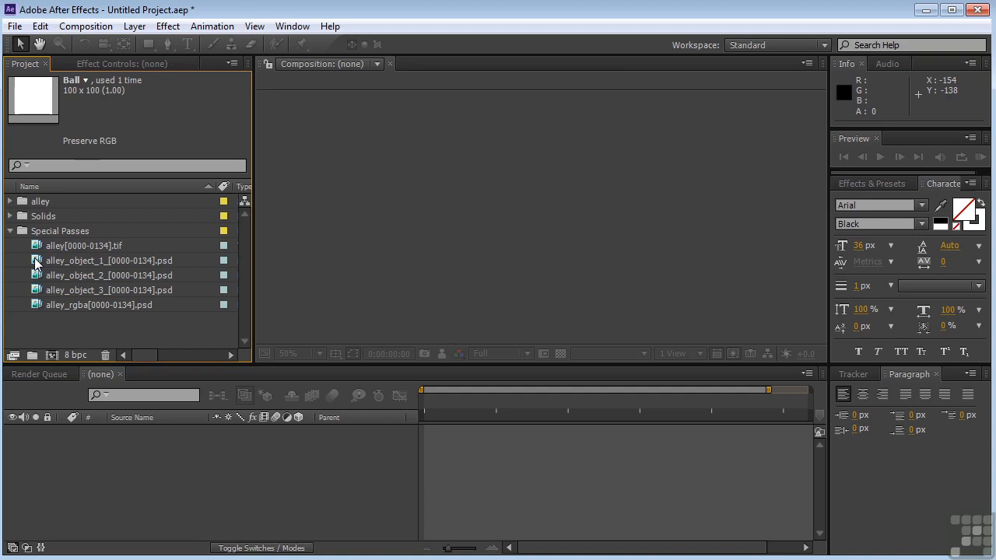
pyautogui.doubleClick(35, 265)
pyautogui.press('space')
pyautogui.press('space')
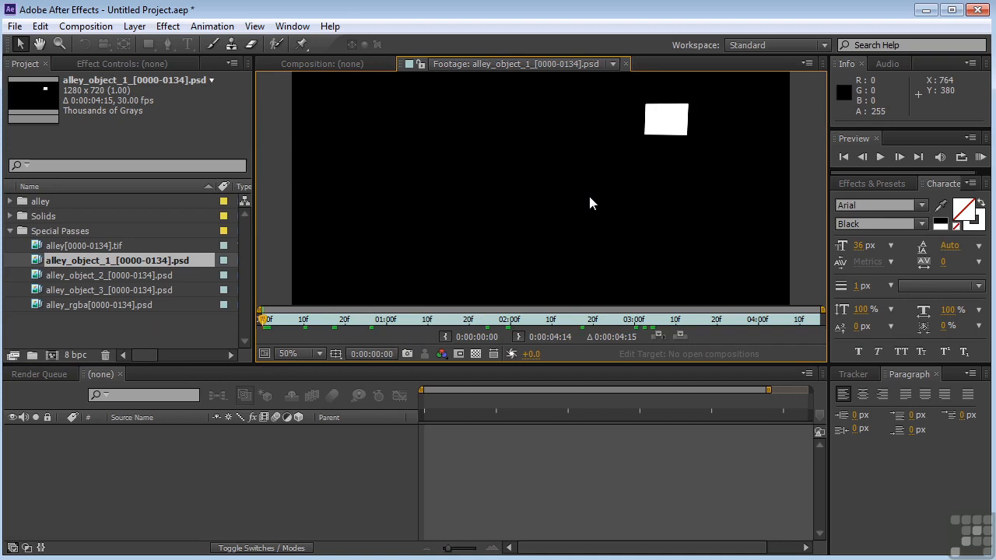
pyautogui.doubleClick(41, 291)
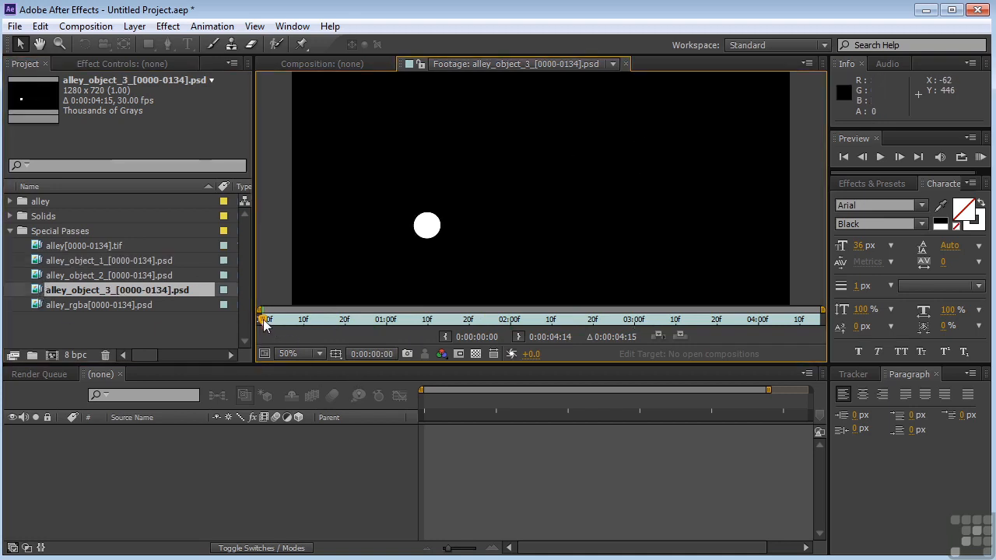
pyautogui.click(379, 319)
pyautogui.moveTo(501, 312); pyautogui.dragTo(679, 296)
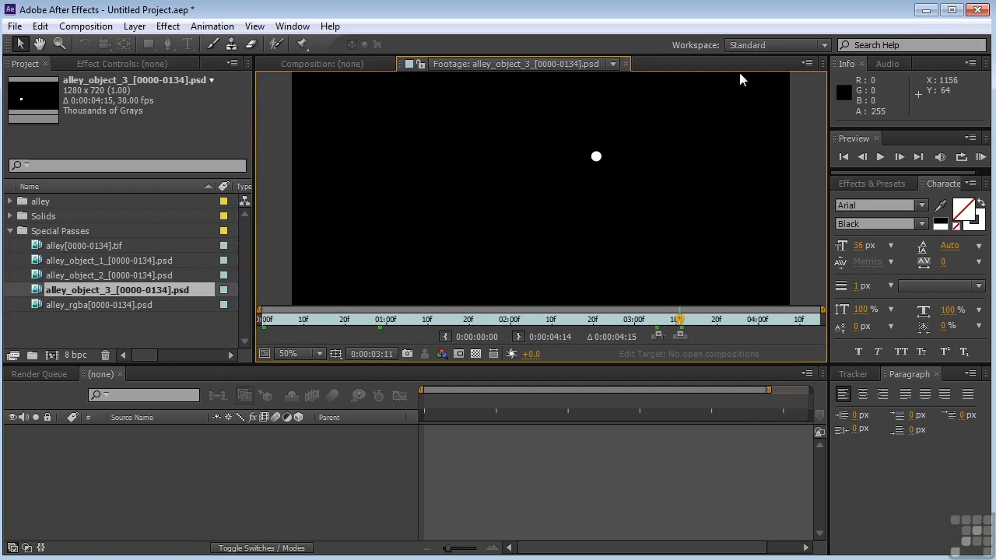
pyautogui.click(625, 63)
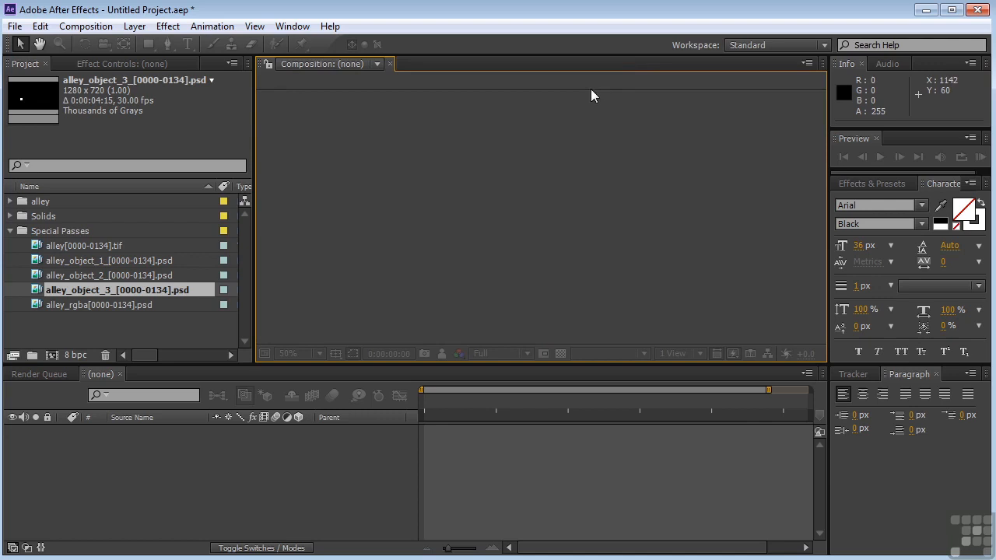
# Collapse the Special Passes folder and open the alley composition from the alley folder
pyautogui.click(11, 231)
pyautogui.click(10, 202)
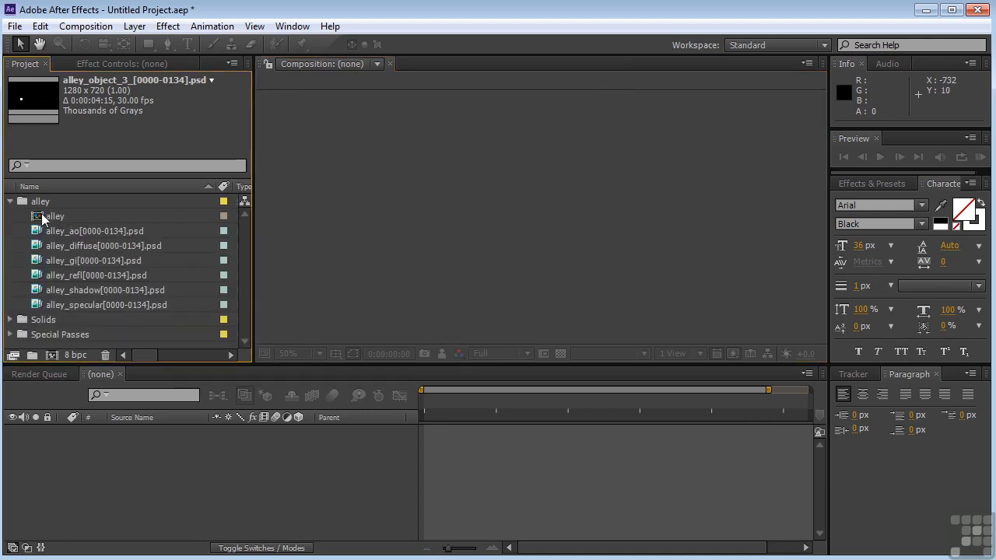
pyautogui.doubleClick(36, 218)
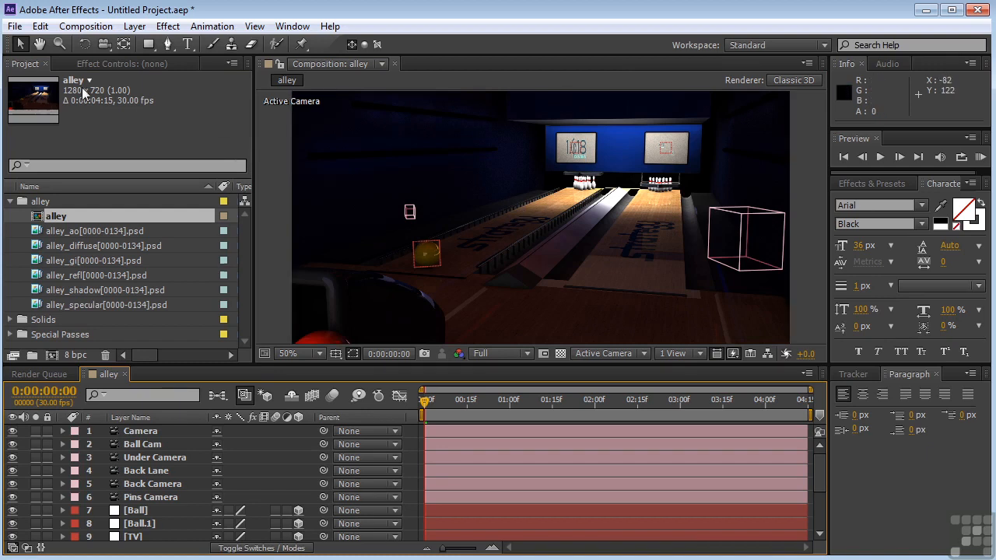
# Set the project's color depth to 32 bits per channel (float) in the project settings
pyautogui.click(15, 25)
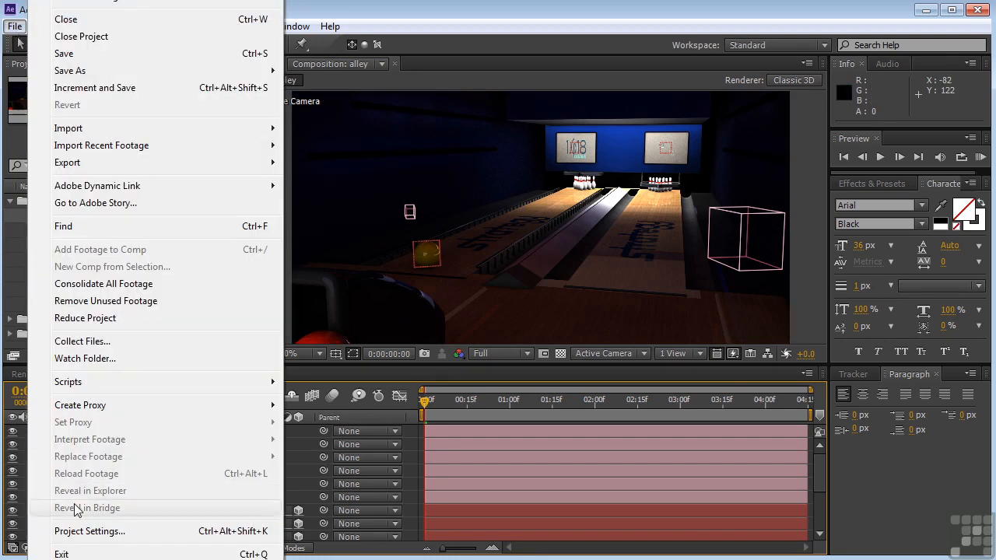
pyautogui.click(85, 531)
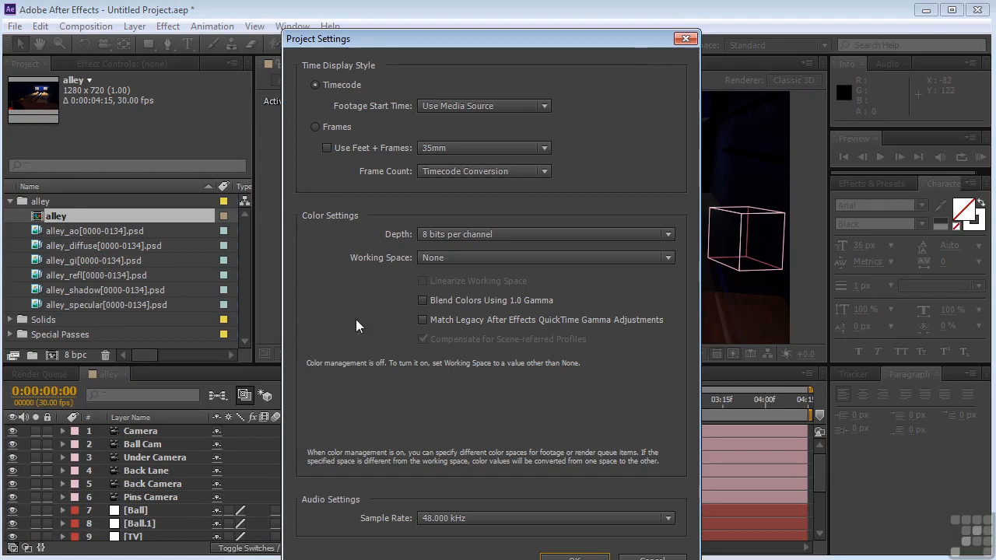
pyautogui.click(478, 234)
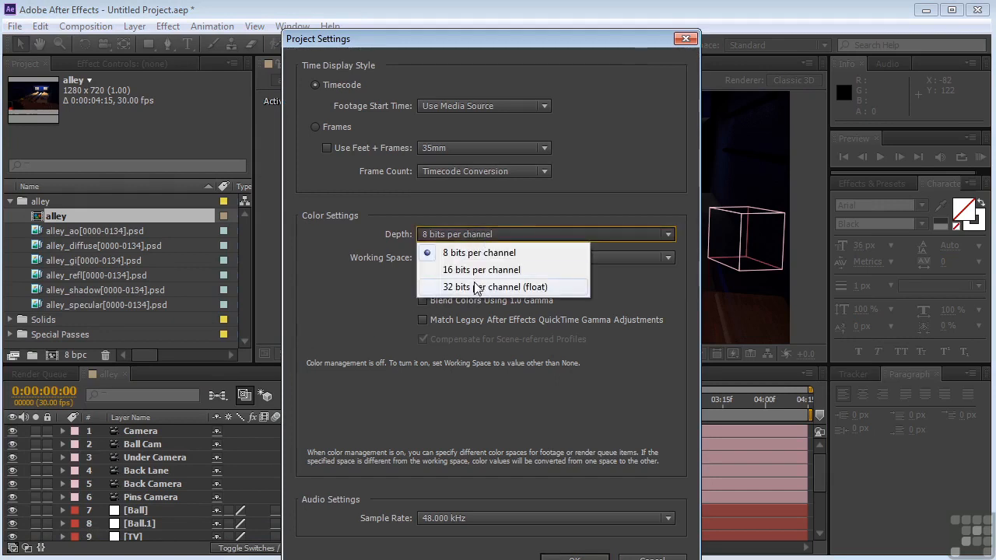
pyautogui.click(472, 283)
# Set the working space to Adobe RGB (1998) D65 WP 2.2 Gamma with Linearize Working Space enabled, and apply the settings
pyautogui.click(474, 262)
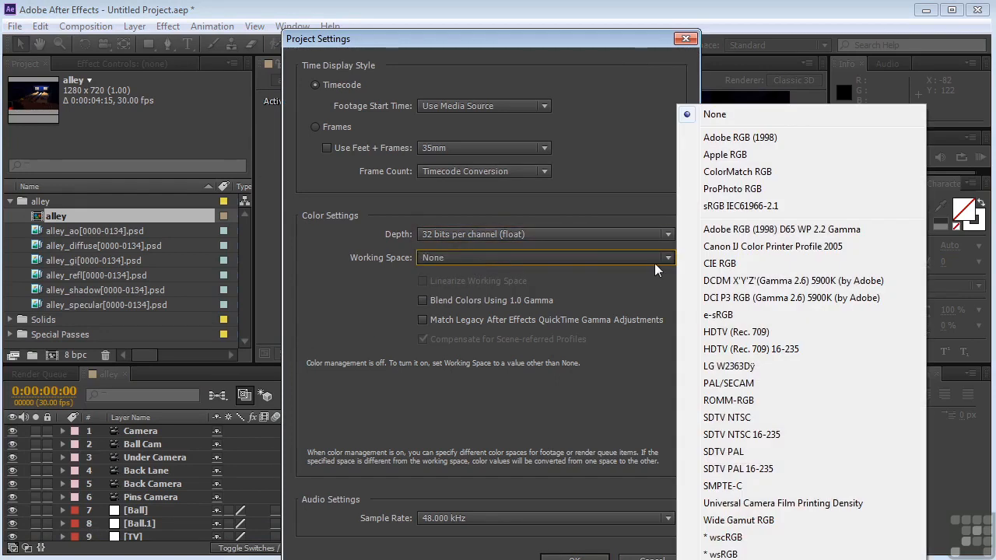
pyautogui.click(788, 228)
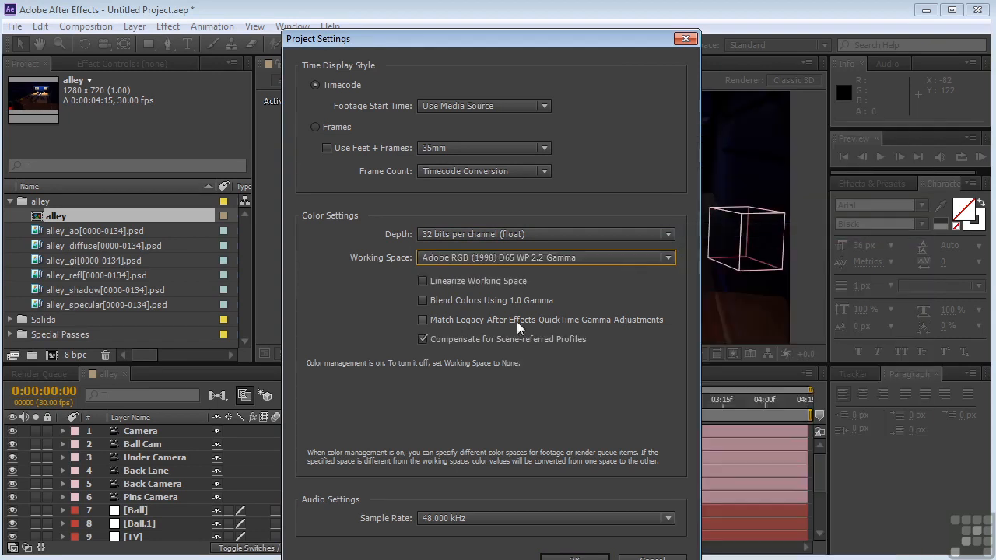
pyautogui.click(422, 282)
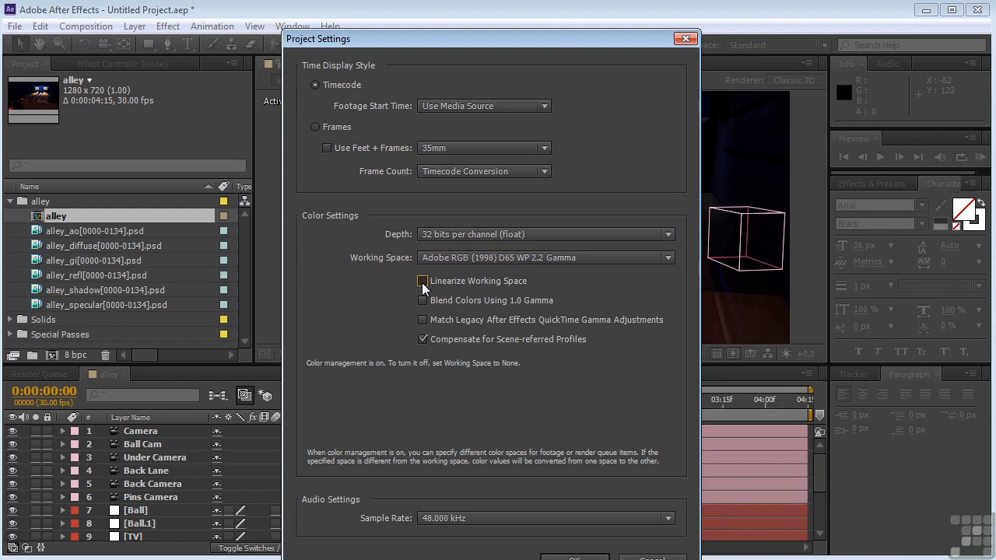
pyautogui.click(595, 556)
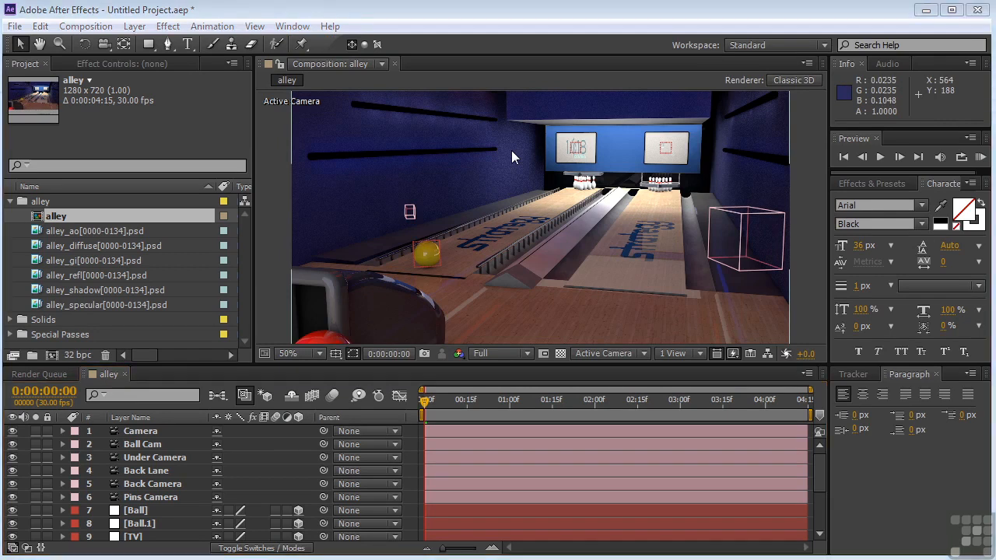
# Enlarge the timeline area and widen the layer name column so the render pass names are fully readable
pyautogui.moveTo(380, 359); pyautogui.dragTo(380, 296)
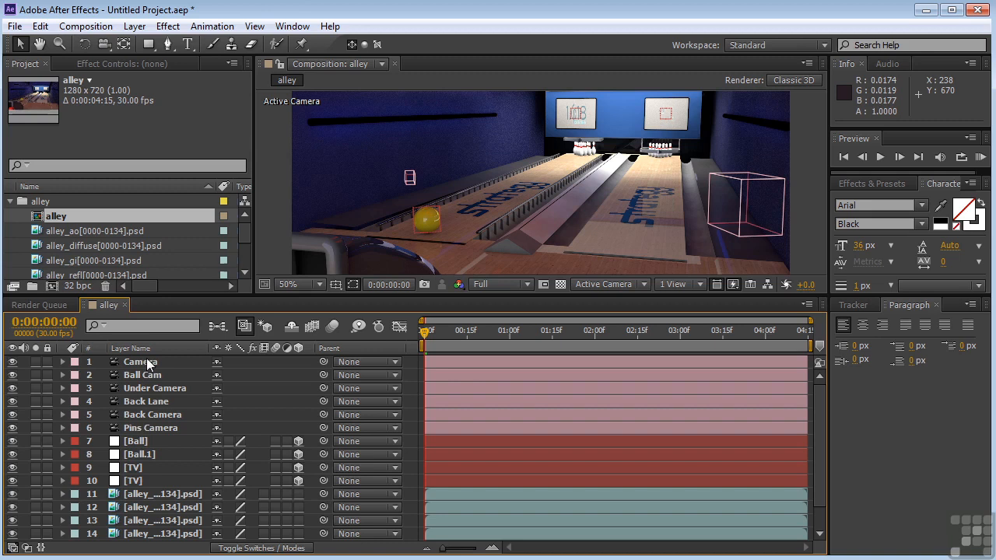
pyautogui.click(136, 440)
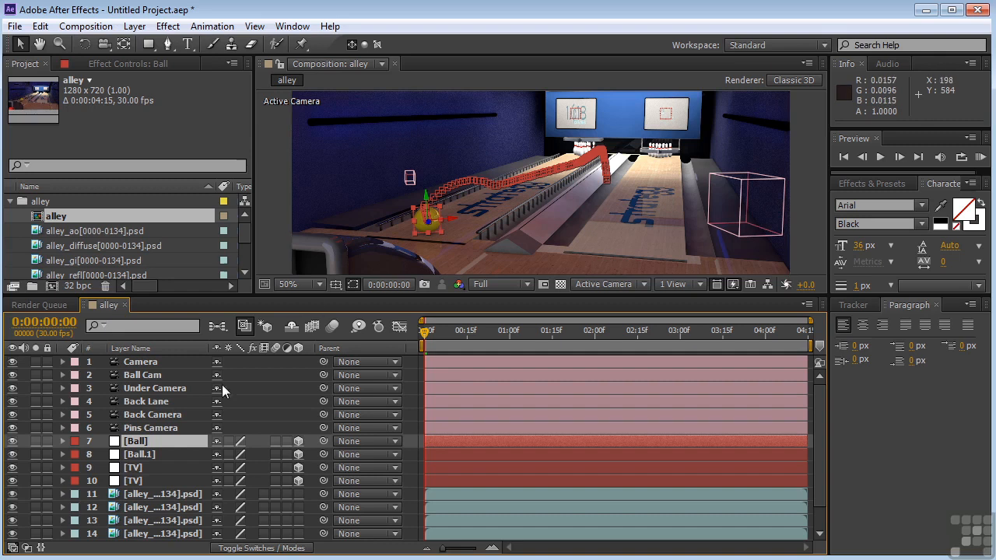
pyautogui.click(110, 495)
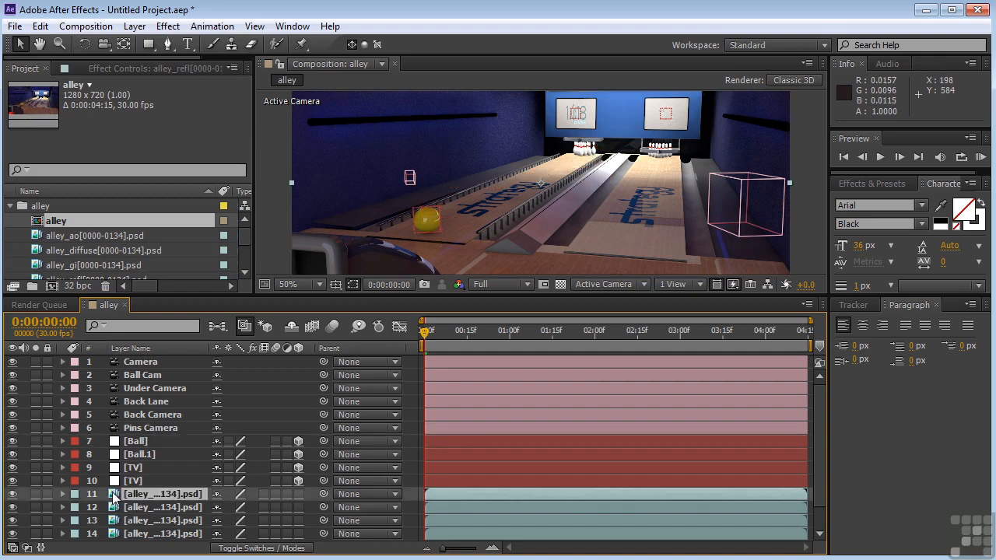
pyautogui.scroll(-1, 115, 498)
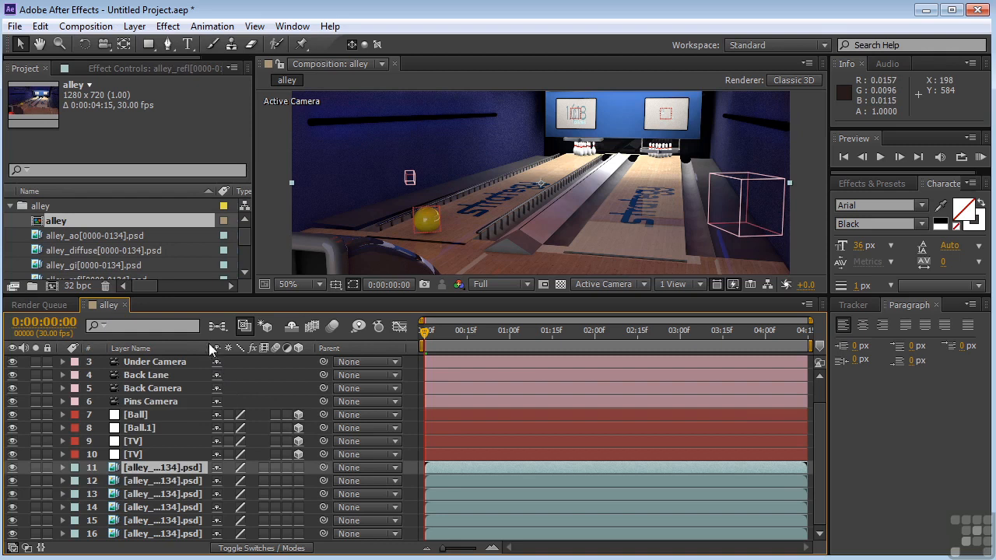
pyautogui.moveTo(210, 348); pyautogui.dragTo(308, 353)
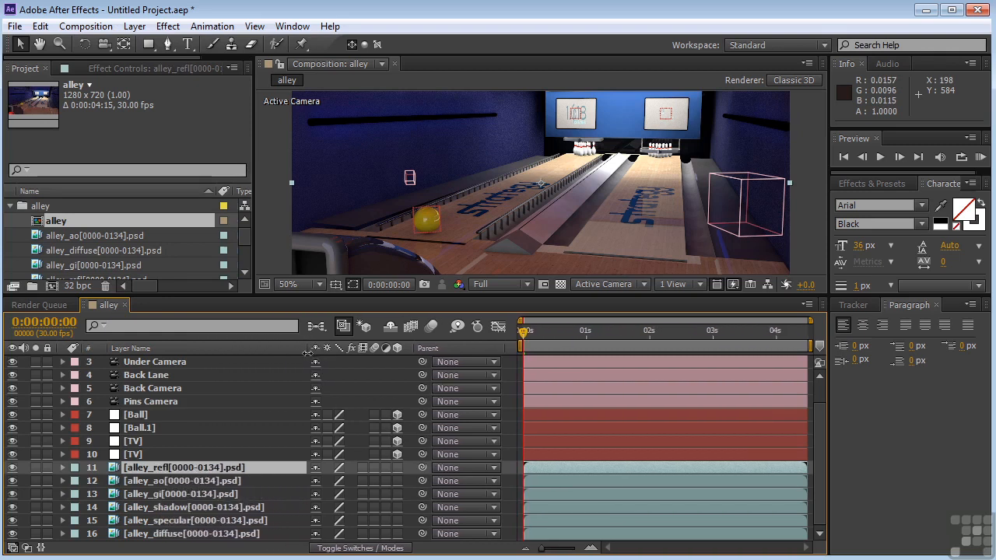
# Toggle the visibility of the alley_refl layer repeatedly to examine the reflection pass's contribution, leaving it visible
pyautogui.click(12, 467)
pyautogui.click(11, 468)
pyautogui.click(11, 468)
pyautogui.click(11, 469)
pyautogui.click(11, 469)
pyautogui.click(11, 468)
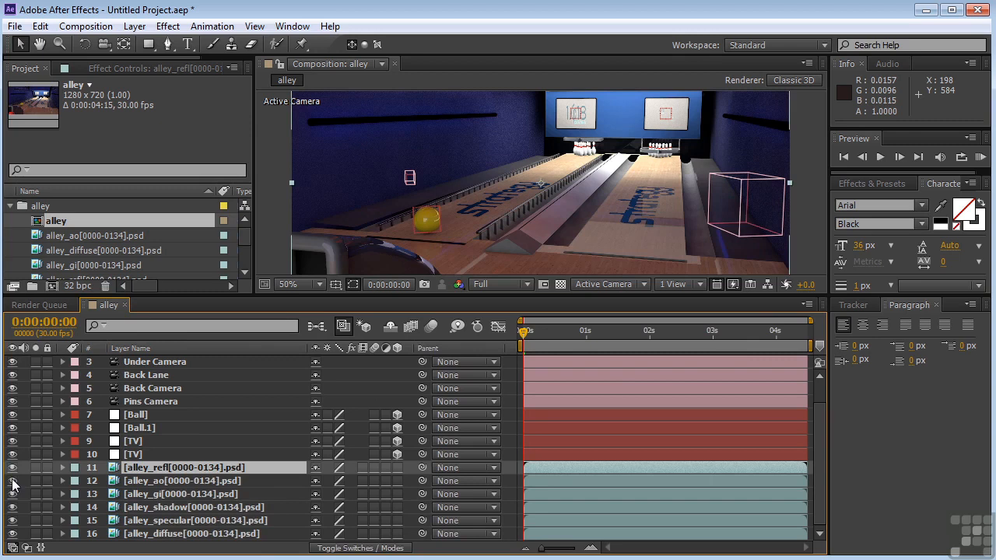
# Hide and show the alley_ao layer to examine the ambient occlusion pass's effect on the scene
pyautogui.click(13, 481)
pyautogui.click(12, 481)
pyautogui.click(12, 481)
pyautogui.click(13, 480)
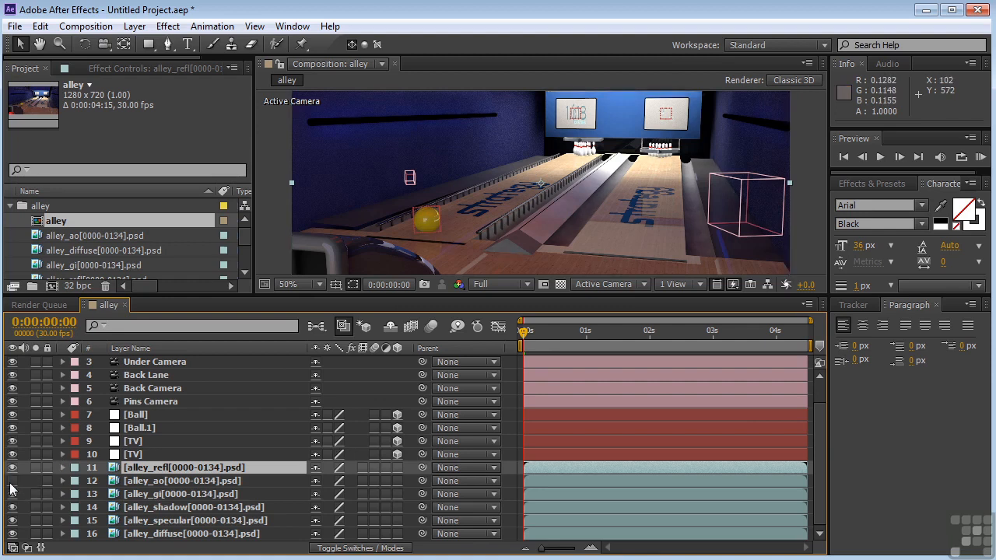
# Select the alley_gi layer and toggle its visibility to examine the global illumination pass, leaving it visible
pyautogui.click(152, 497)
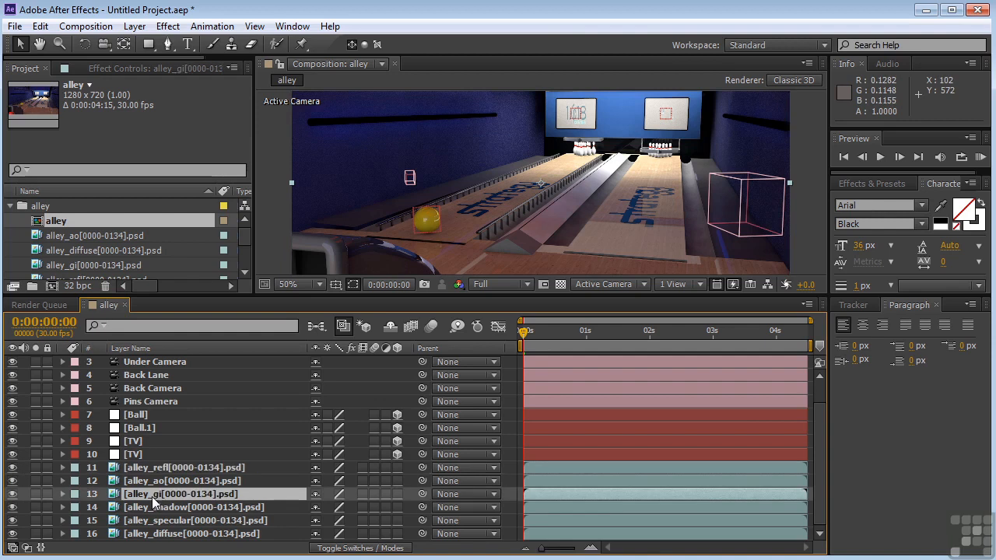
pyautogui.click(12, 494)
pyautogui.click(13, 495)
pyautogui.click(12, 495)
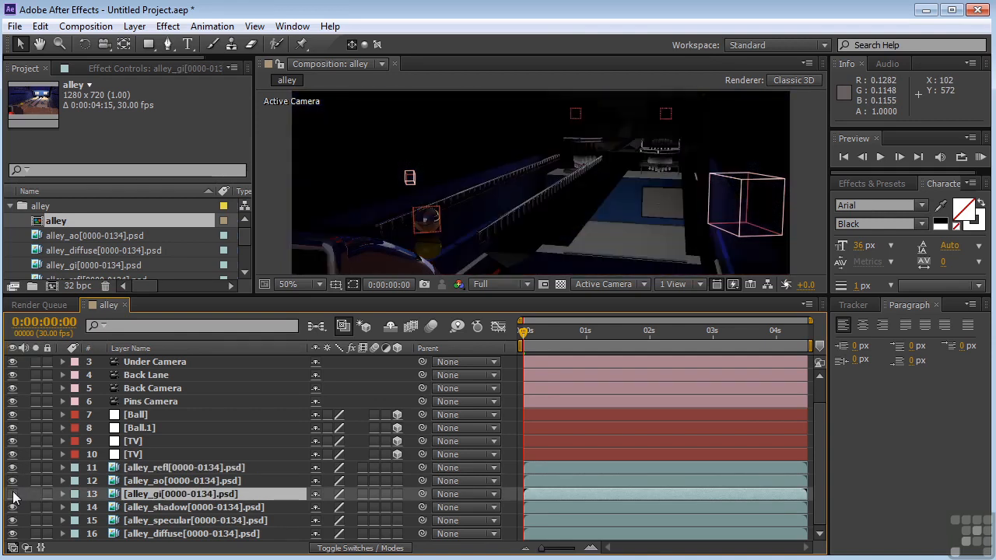
pyautogui.click(12, 495)
pyautogui.click(12, 495)
pyautogui.click(13, 495)
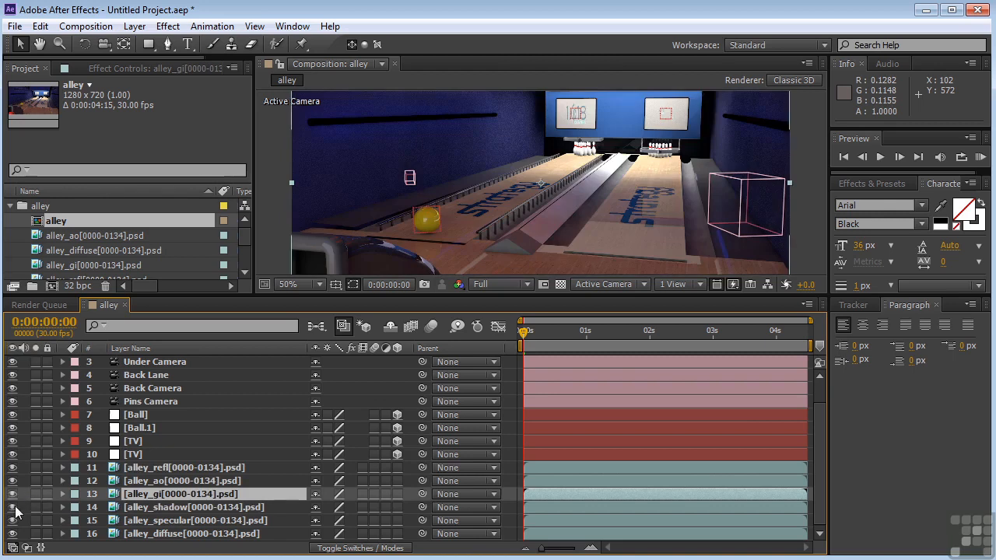
# Compare the scene with the alley_shadow layer hidden and shown, and repeat the comparison for the alley_refl layer
pyautogui.click(14, 508)
pyautogui.click(13, 507)
pyautogui.click(12, 468)
pyautogui.click(12, 468)
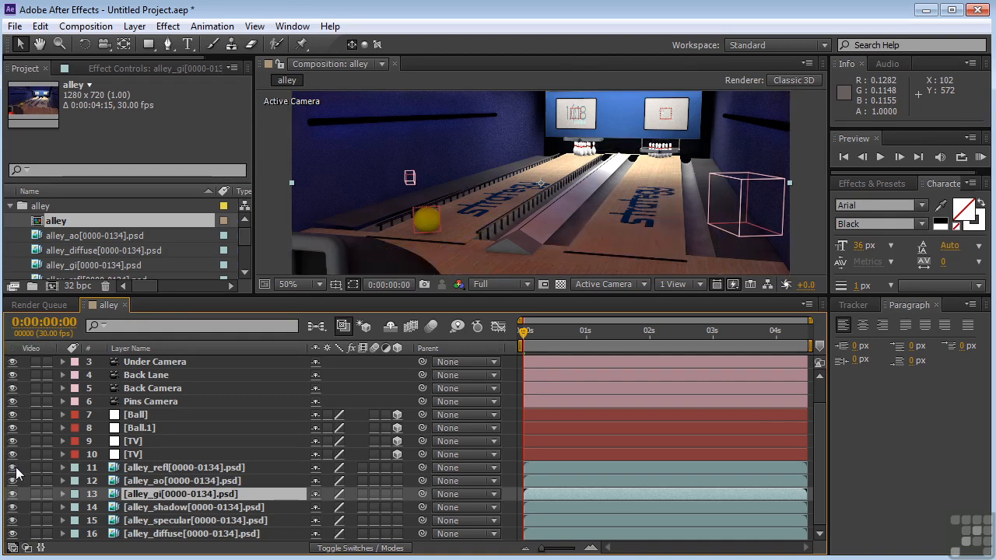
pyautogui.click(12, 468)
pyautogui.click(12, 467)
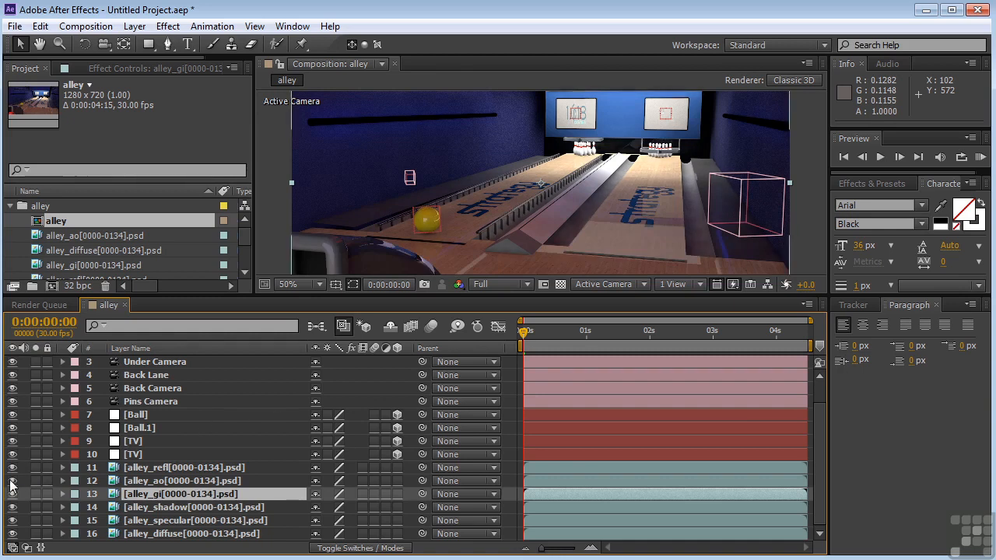
# At 100% magnification around the yellow ball, compare the alley_ao layer hidden and shown, and duplicate that layer
pyautogui.click(160, 482)
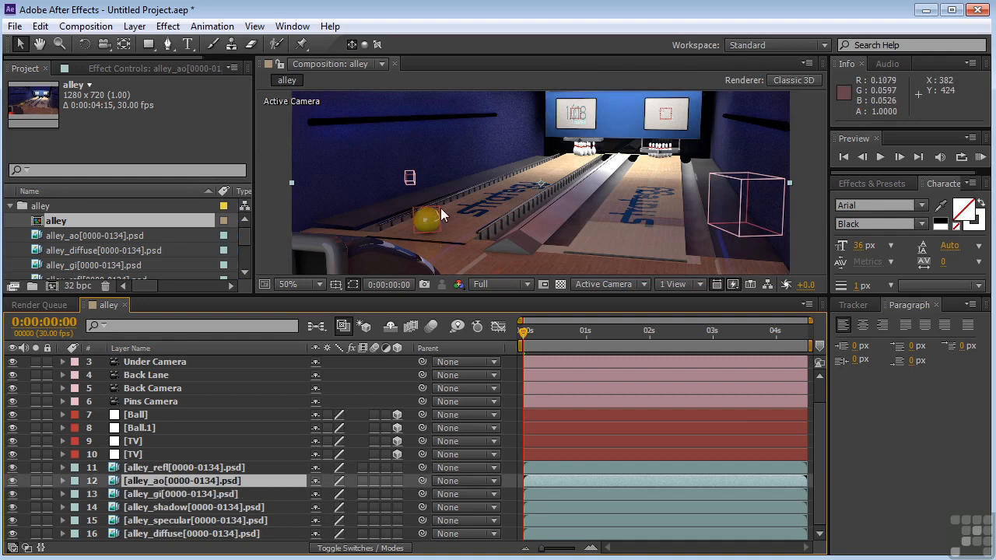
pyautogui.press('.')
pyautogui.moveTo(419, 227); pyautogui.dragTo(524, 157)
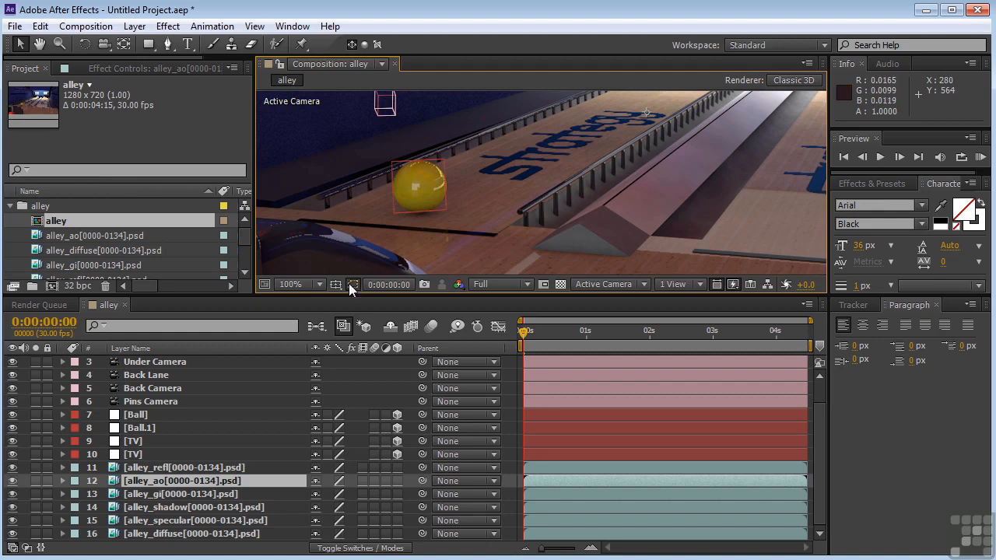
pyautogui.click(14, 480)
pyautogui.click(14, 481)
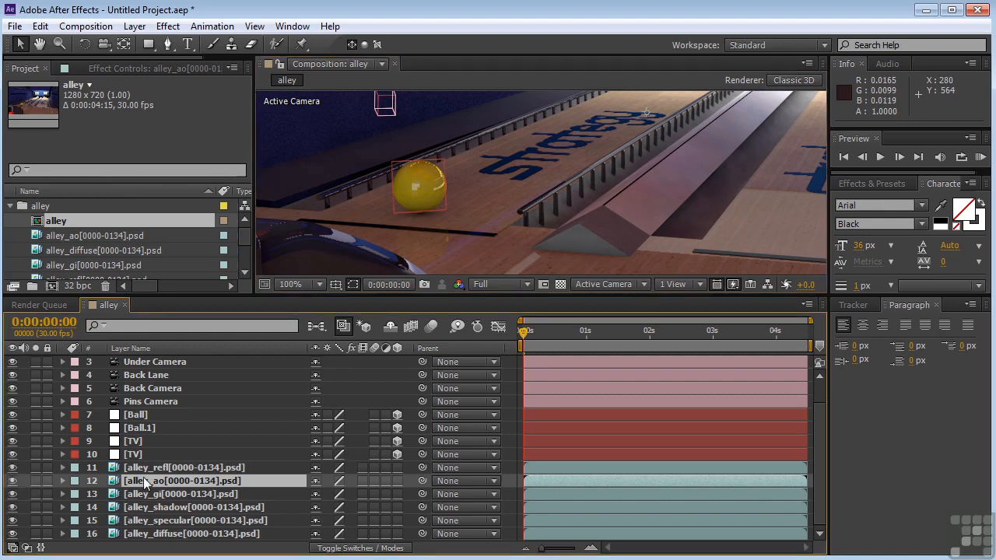
pyautogui.hotkey('ctrl', 'd')
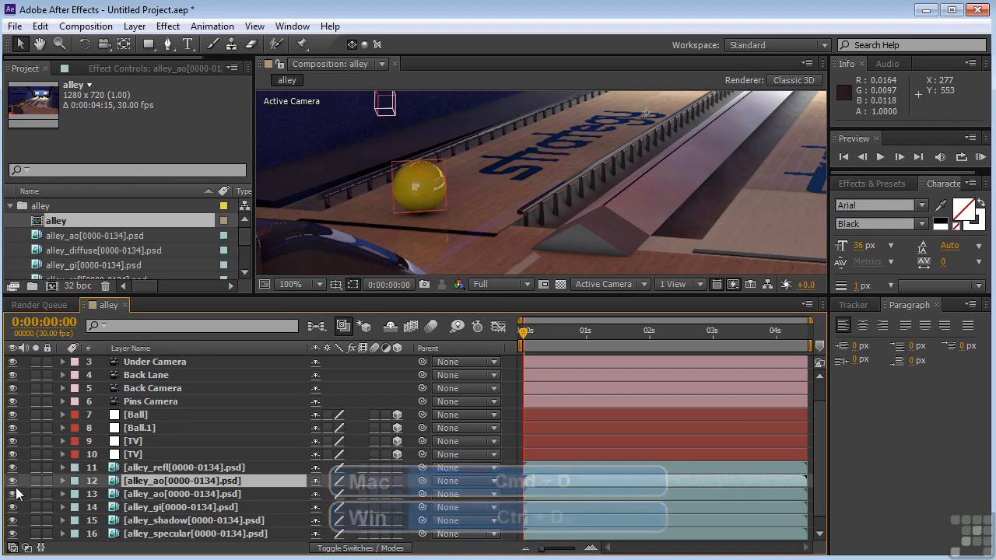
# Delete the duplicate alley_ao layer, and enlarge the composition viewer to fit the whole alley frame at 50% magnification
pyautogui.press('Delete')
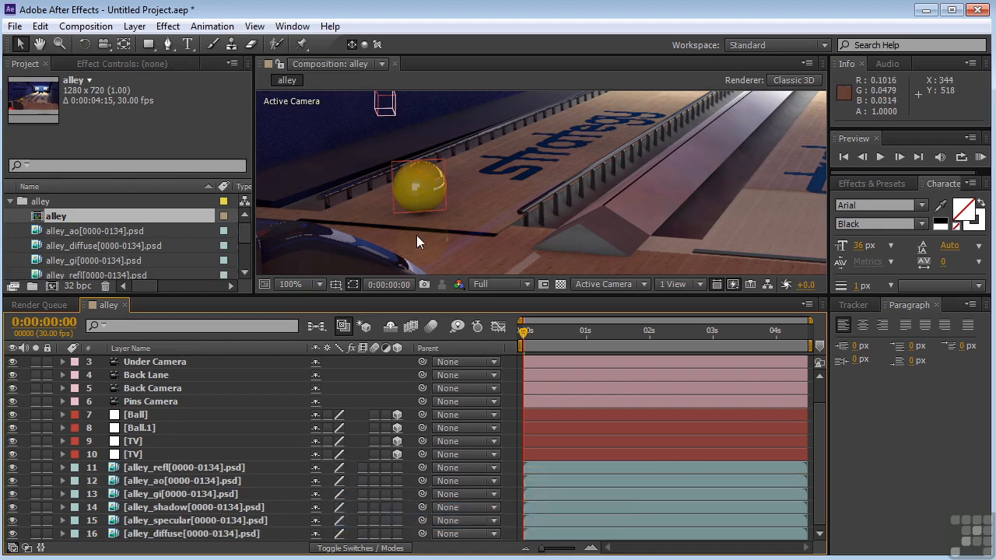
pyautogui.press(',')
pyautogui.press('h')
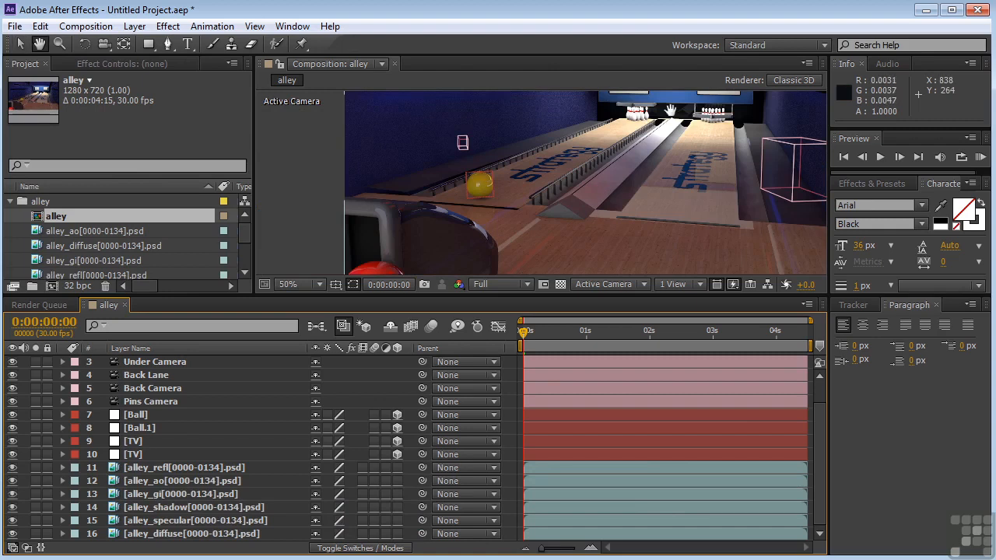
pyautogui.moveTo(657, 126); pyautogui.dragTo(613, 158)
pyautogui.press('v')
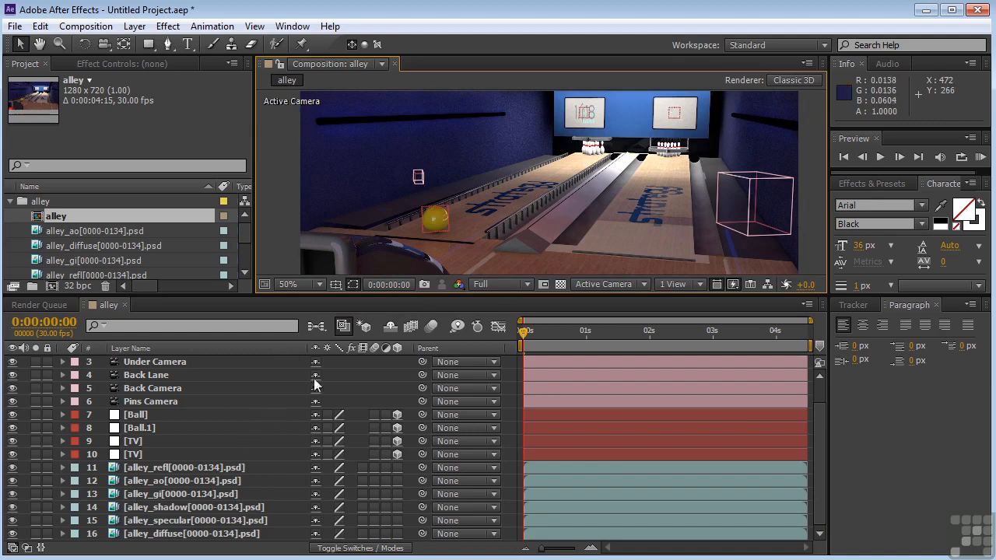
pyautogui.moveTo(450, 296); pyautogui.dragTo(427, 385)
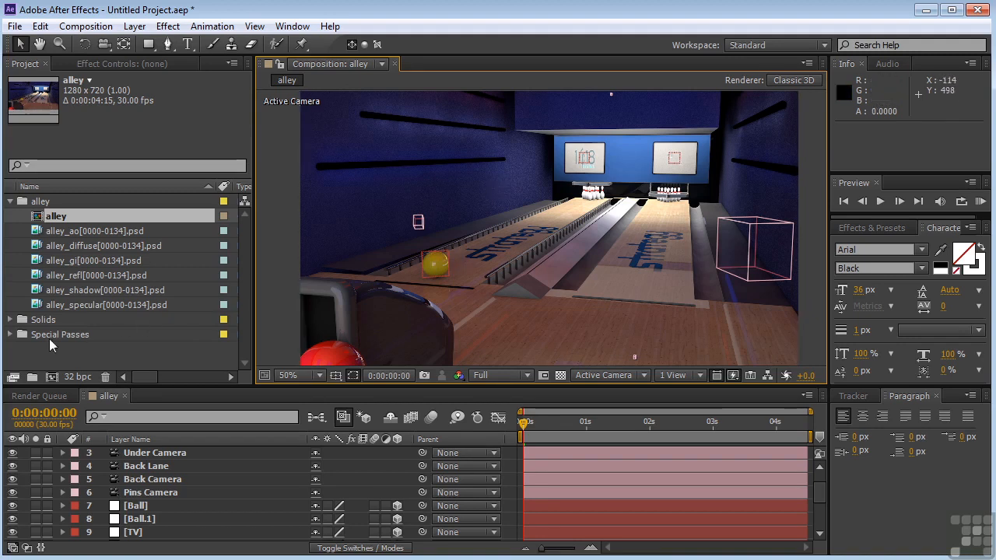
# Create a new composition from the alley[0000-0134].tif sequence in the Special Passes folder
pyautogui.click(11, 335)
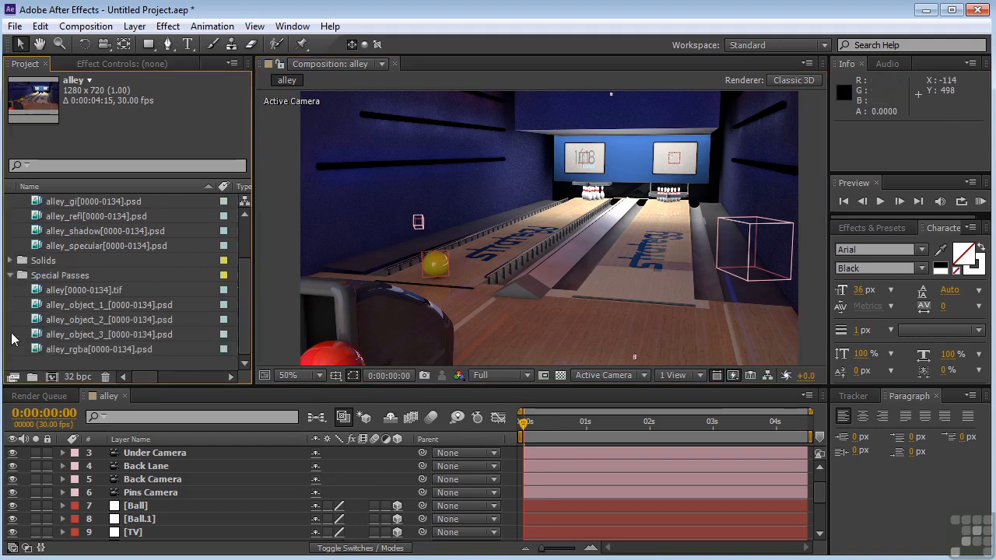
pyautogui.click(34, 293)
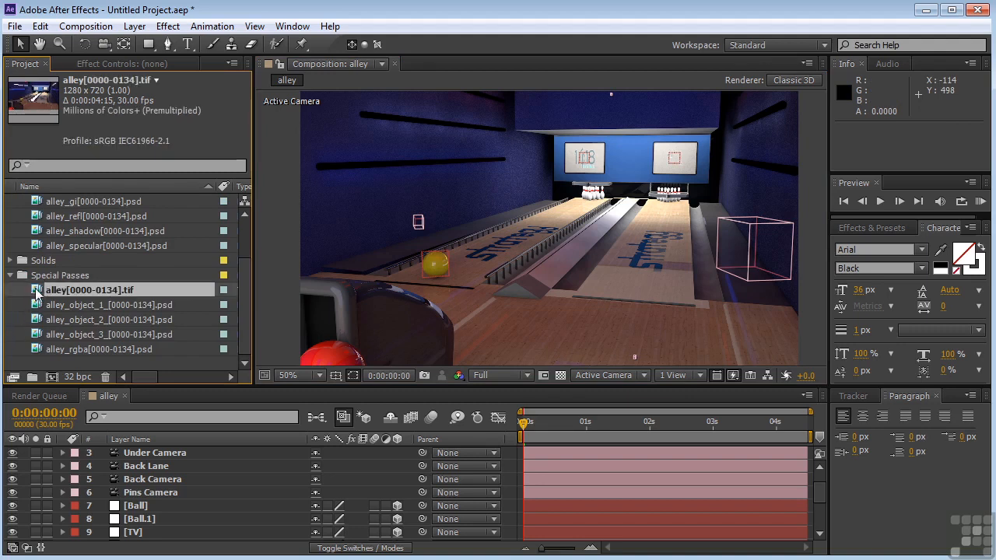
pyautogui.moveTo(39, 294); pyautogui.dragTo(48, 377)
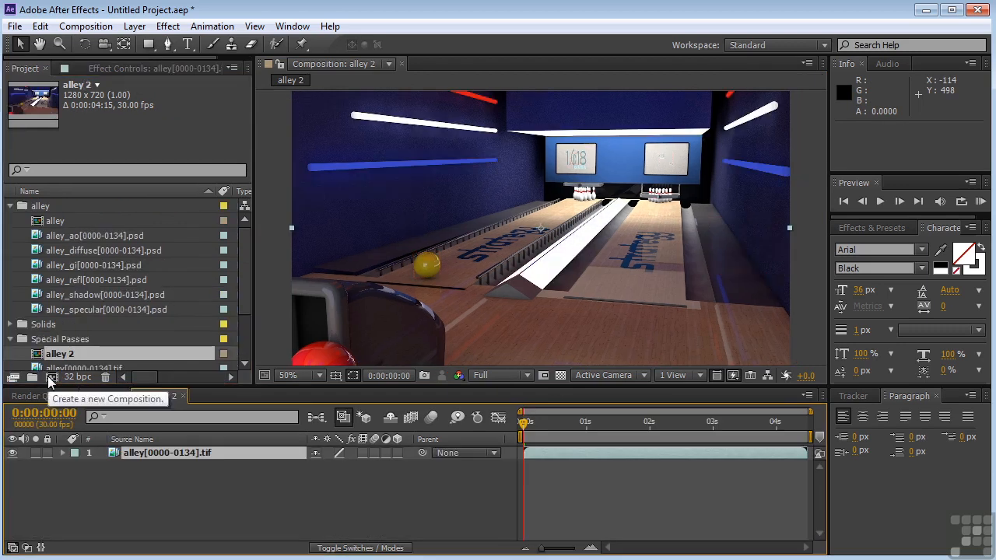
# Preview the alley_object_3 matte footage, and add it above the alley[0000-0134].tif layer in the alley 2 composition
pyautogui.click(249, 244)
pyautogui.moveTo(248, 244); pyautogui.dragTo(245, 300)
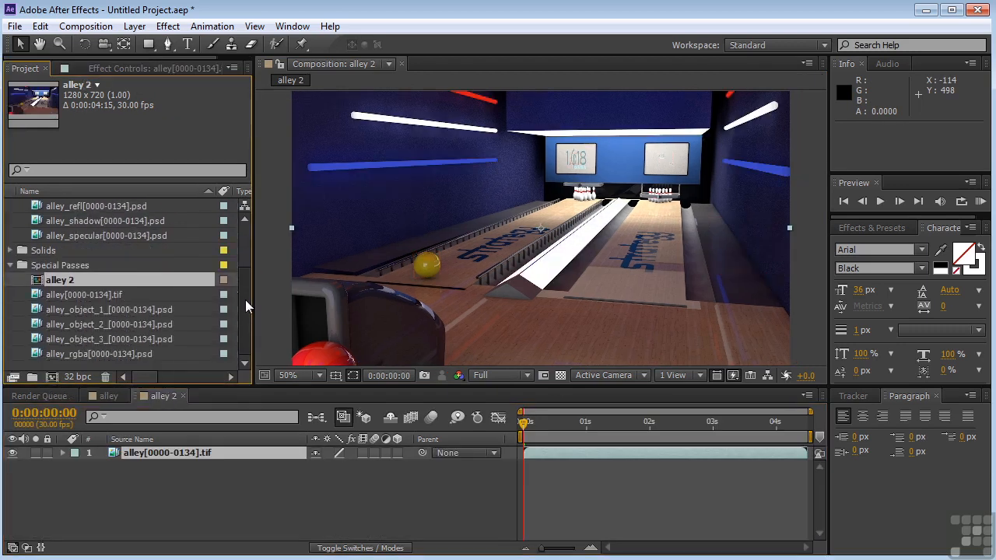
pyautogui.doubleClick(37, 342)
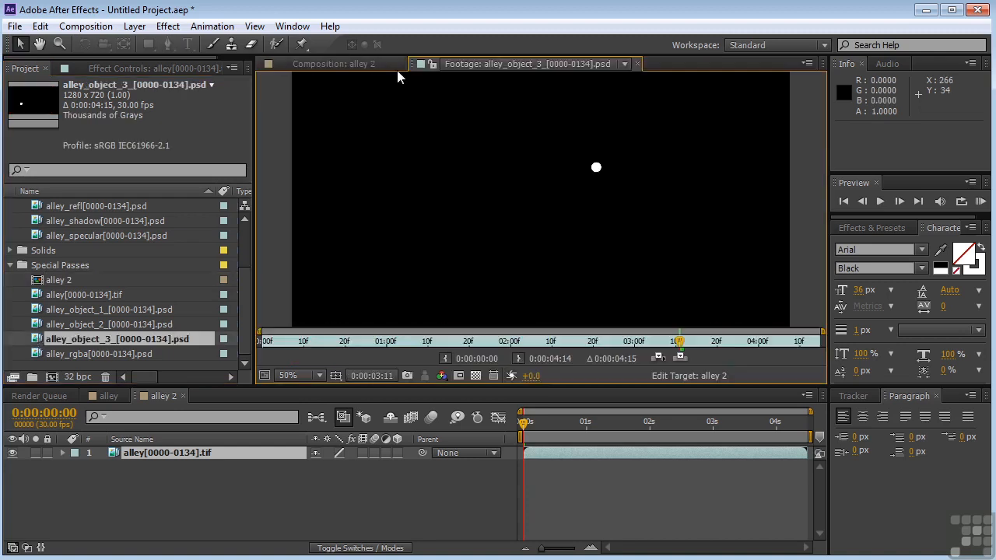
pyautogui.click(636, 64)
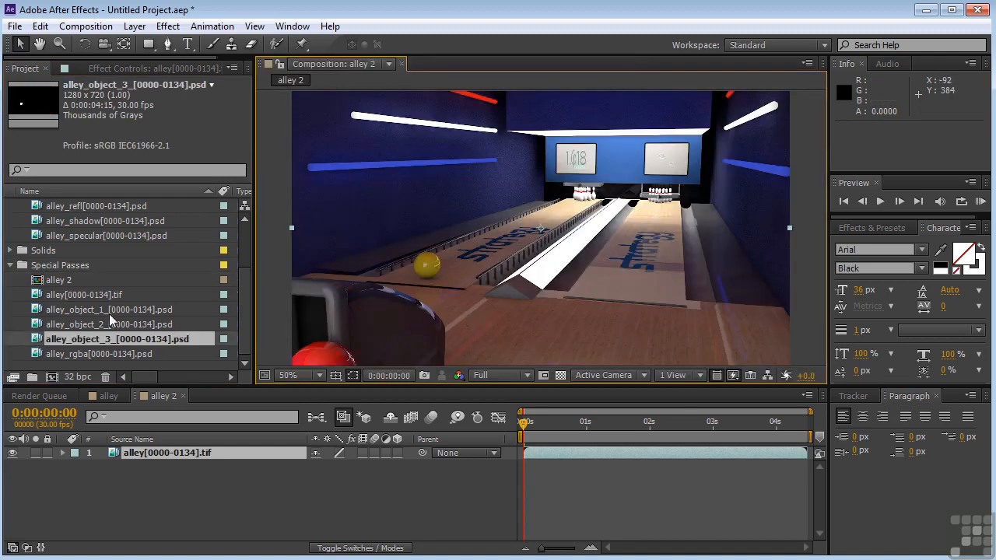
pyautogui.moveTo(37, 342); pyautogui.dragTo(80, 456)
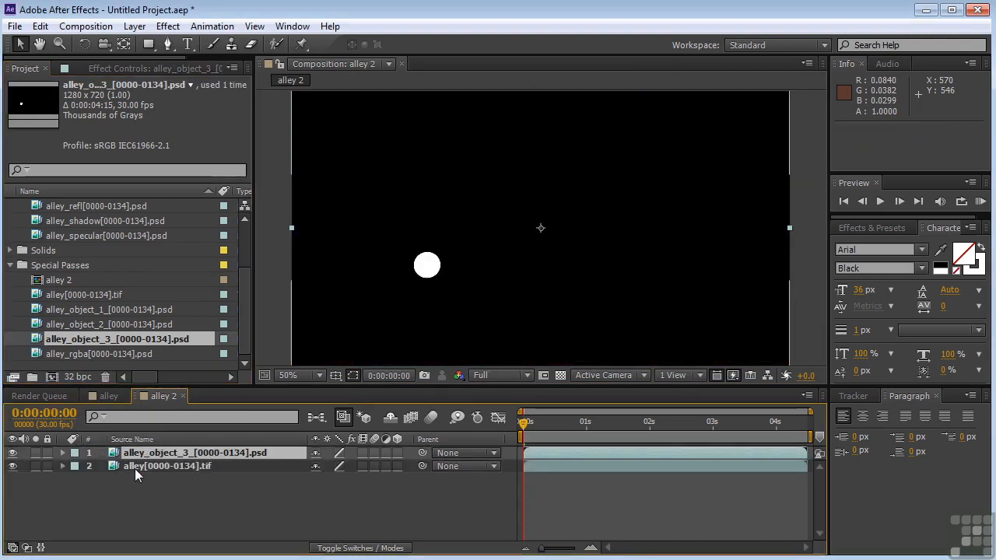
# Apply alley_object_3 as a luma matte to the alley[0000-0134].tif layer, and check the isolated ball over the transparency grid at 0:00:01:18
pyautogui.press('F4')
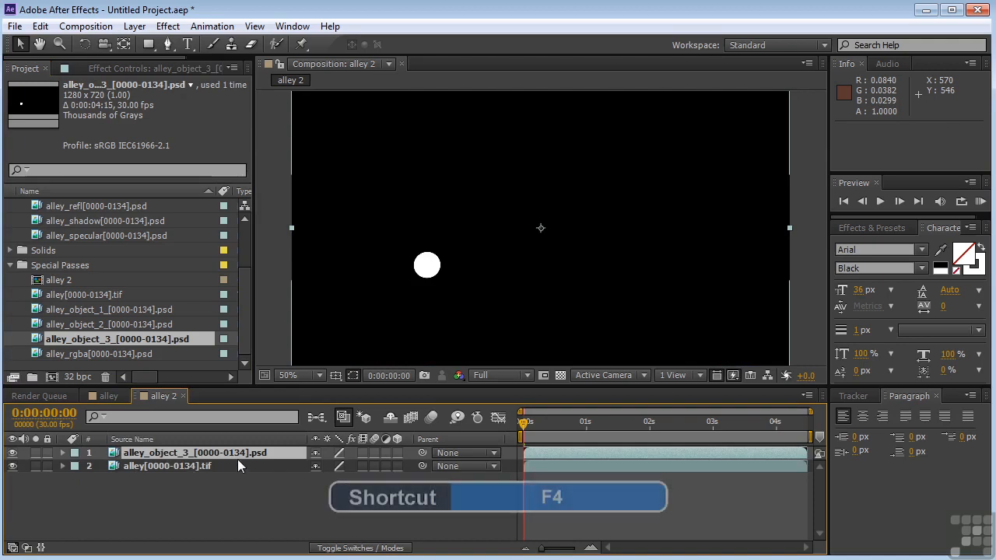
pyautogui.press('F4')
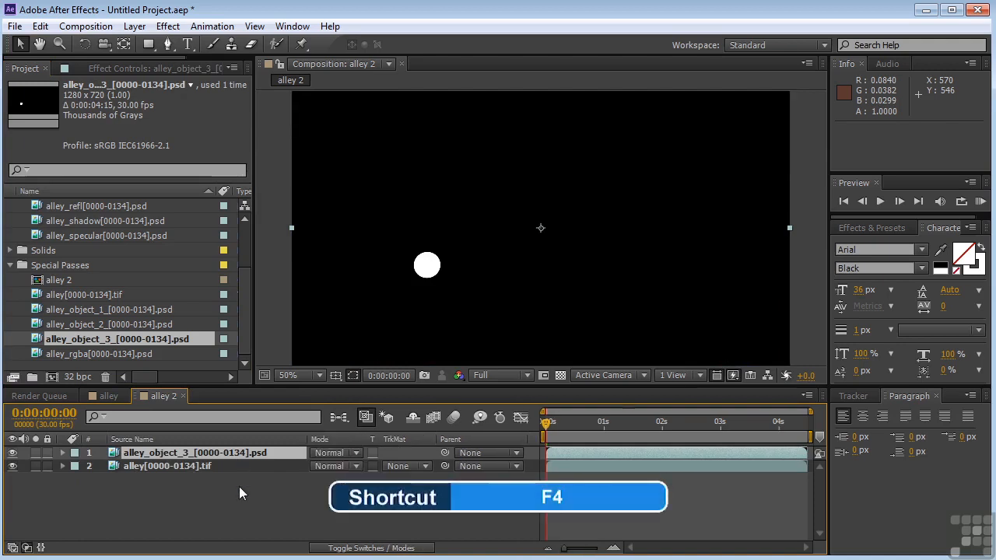
pyautogui.click(398, 466)
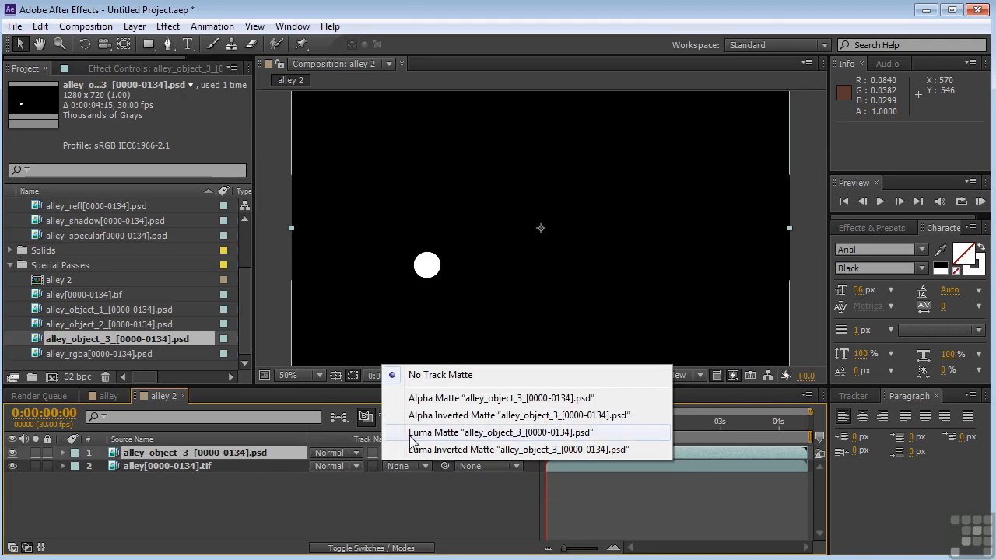
pyautogui.click(411, 433)
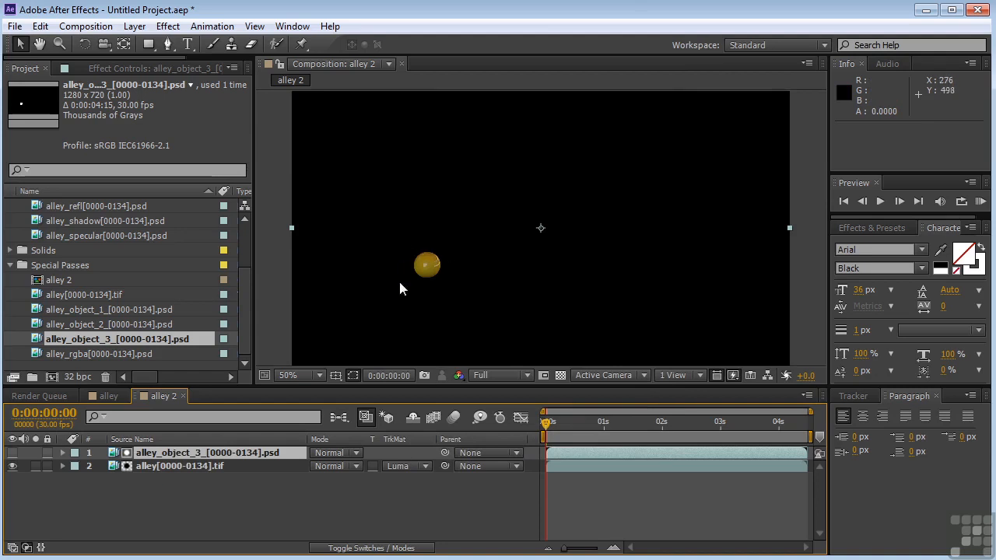
pyautogui.click(560, 376)
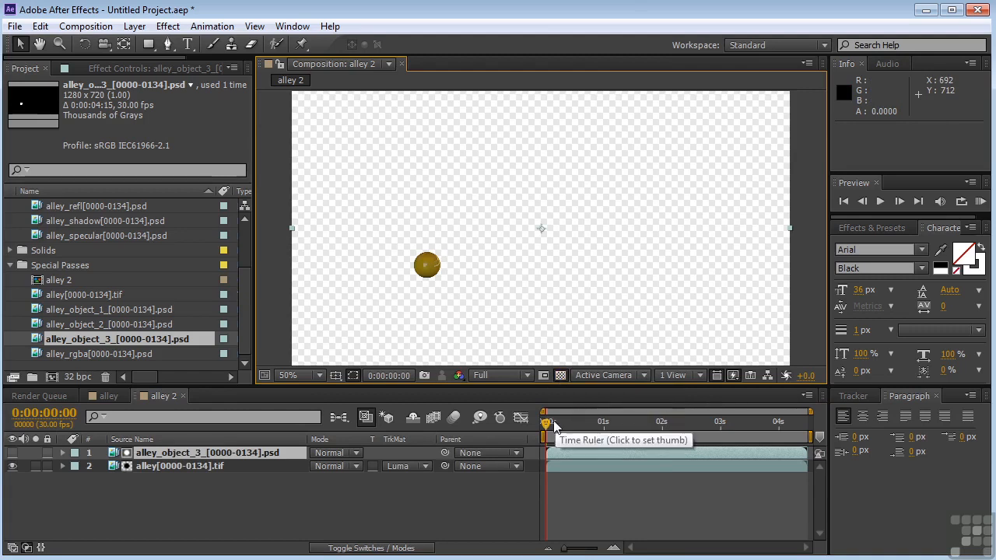
pyautogui.click(640, 426)
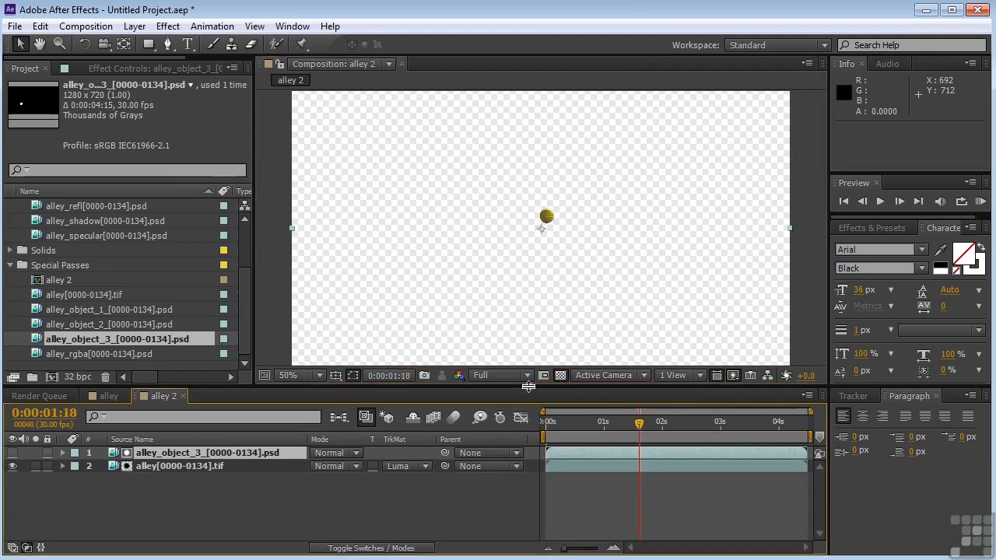
# Rename the alley 2 composition as ball, and place it in the alley composition directly above the alley_refl layer
pyautogui.click(107, 397)
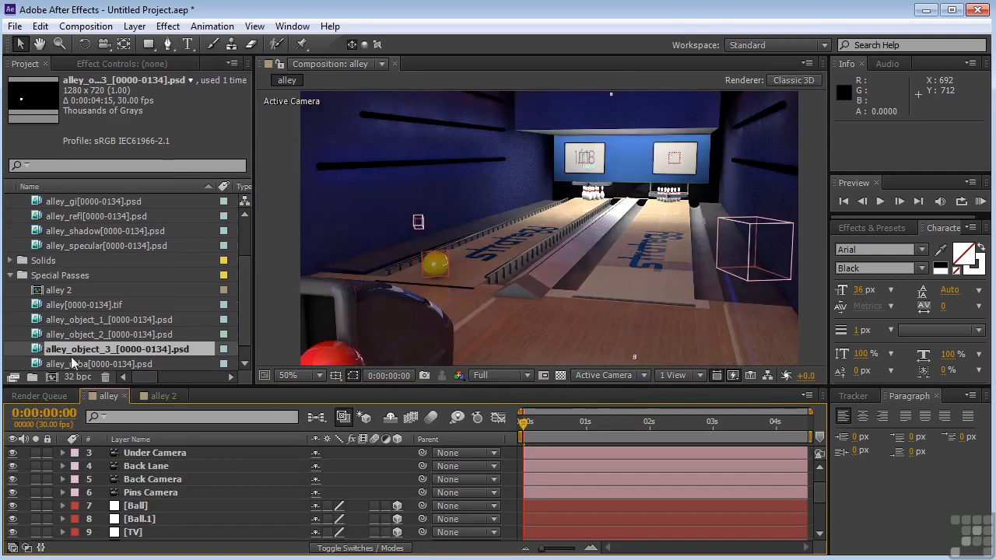
pyautogui.scroll(-1, 249, 311)
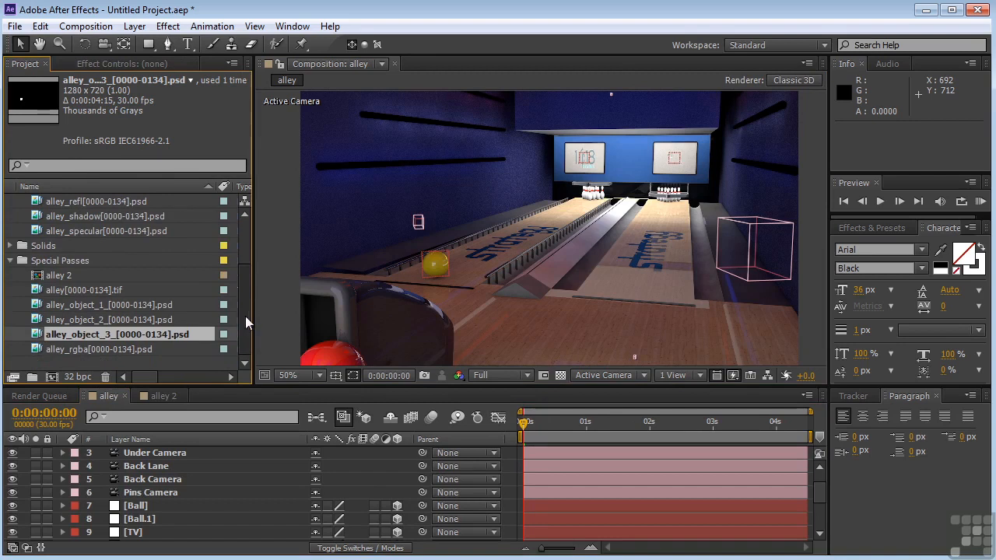
pyautogui.click(68, 282)
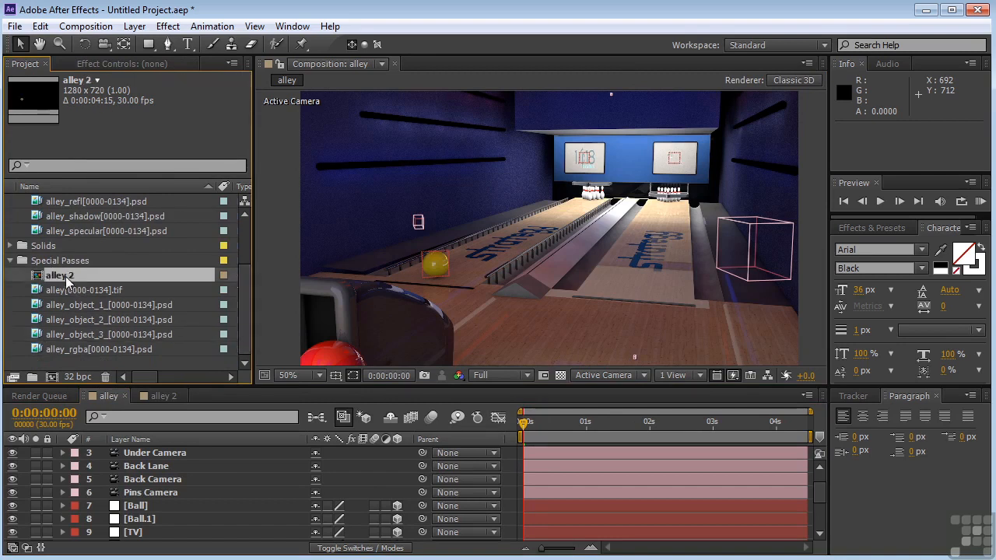
pyautogui.press('Return')
pyautogui.write('ball')
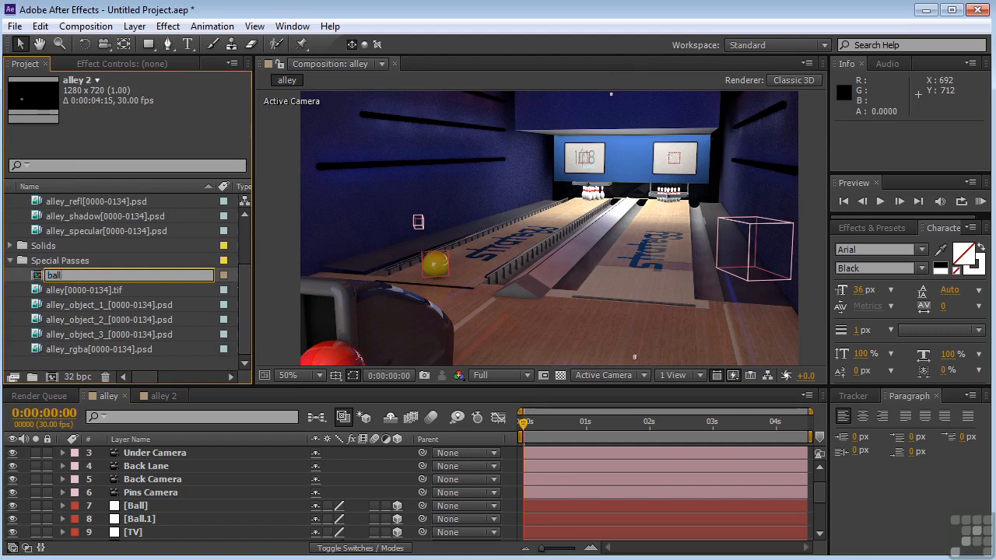
pyautogui.press('Return')
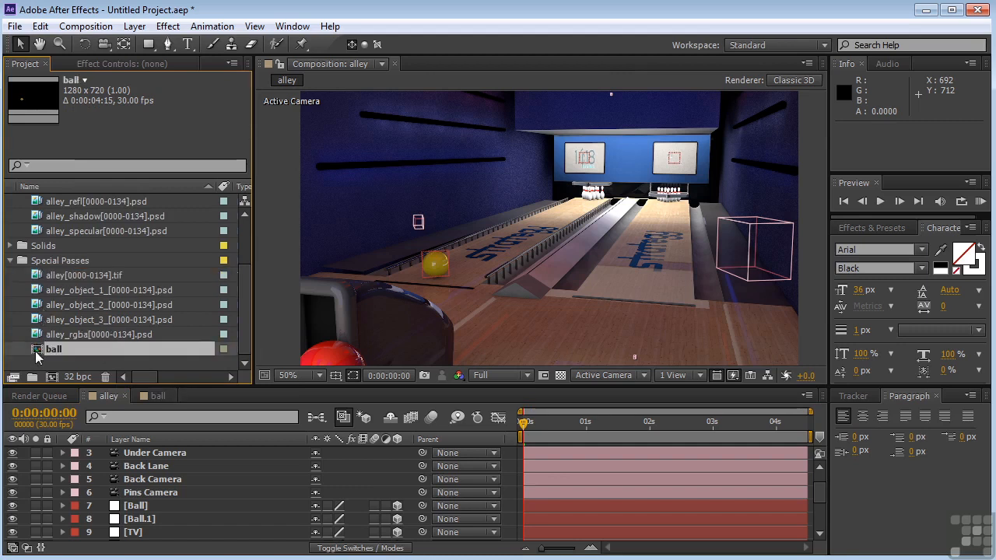
pyautogui.moveTo(36, 353); pyautogui.dragTo(93, 468)
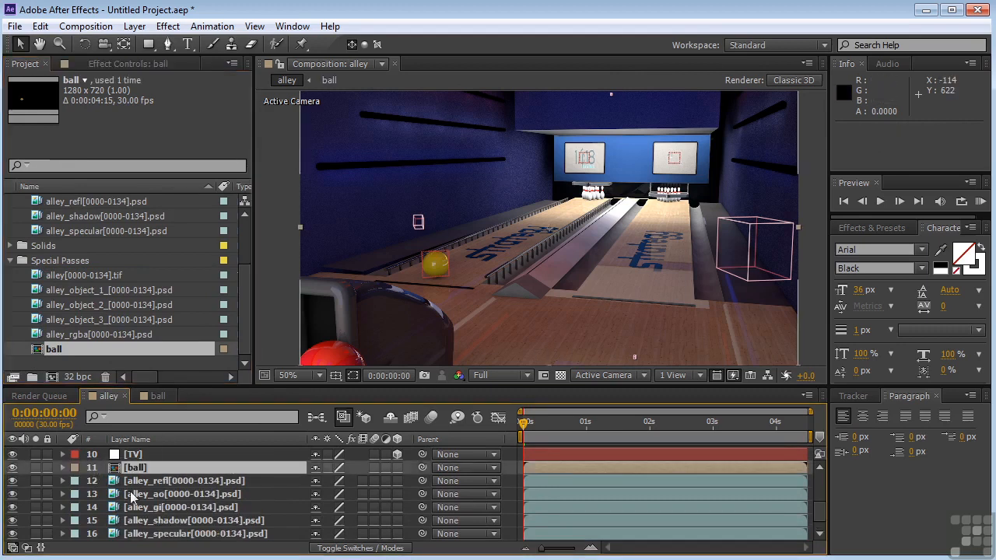
# Delete the six render pass layers, from alley_refl through alley_diffuse, from the alley composition
pyautogui.click(114, 483)
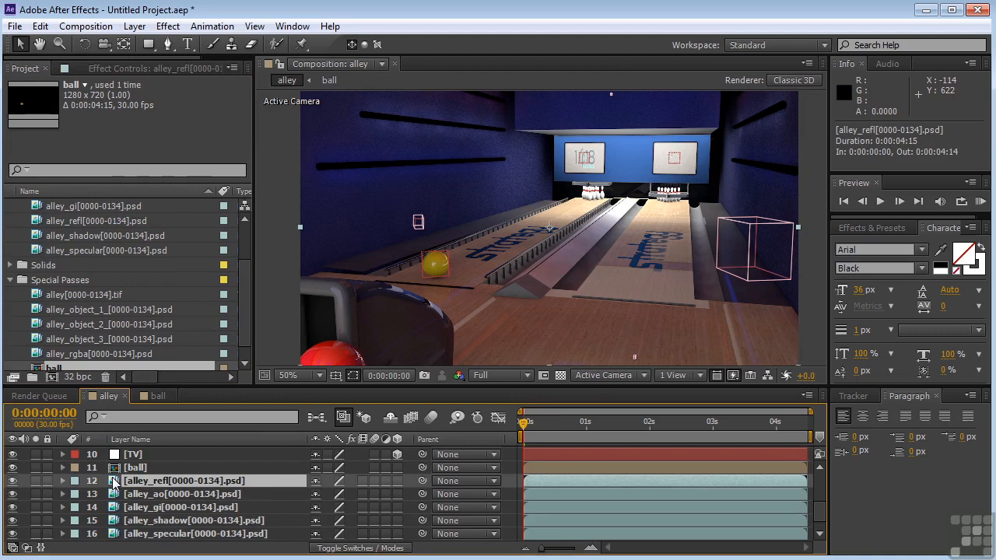
pyautogui.scroll(-1, 114, 483)
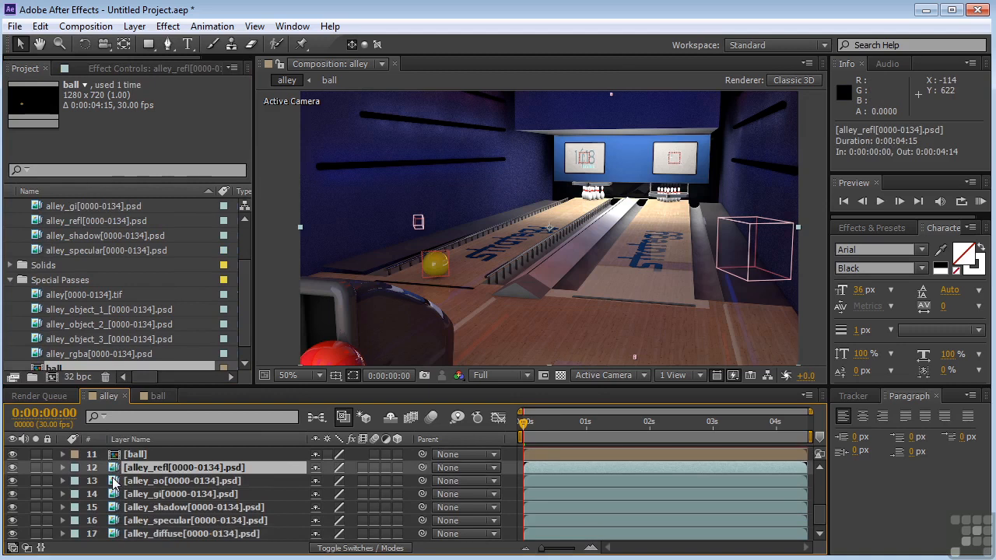
pyautogui.keyDown('shift'); pyautogui.click(115, 533); pyautogui.keyUp('shift')
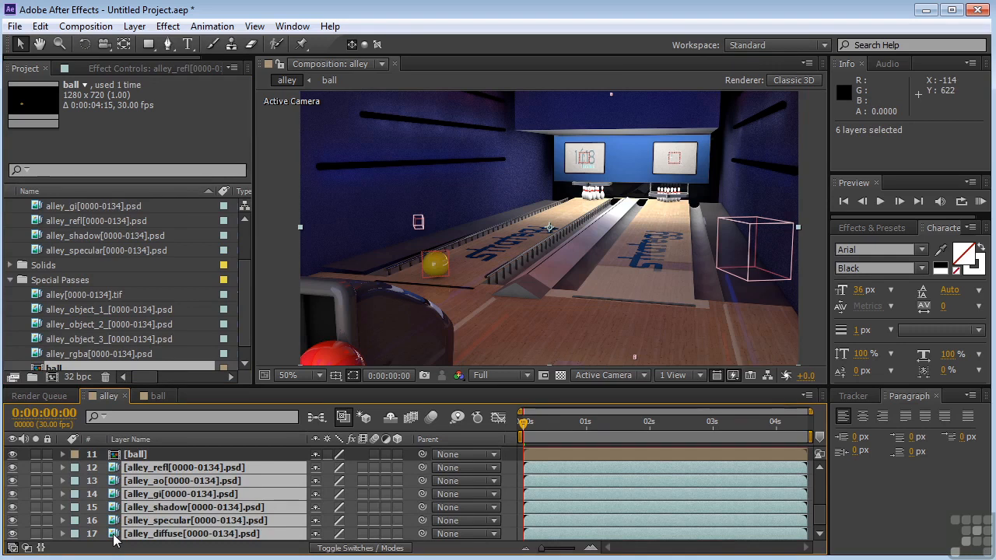
pyautogui.press('Delete')
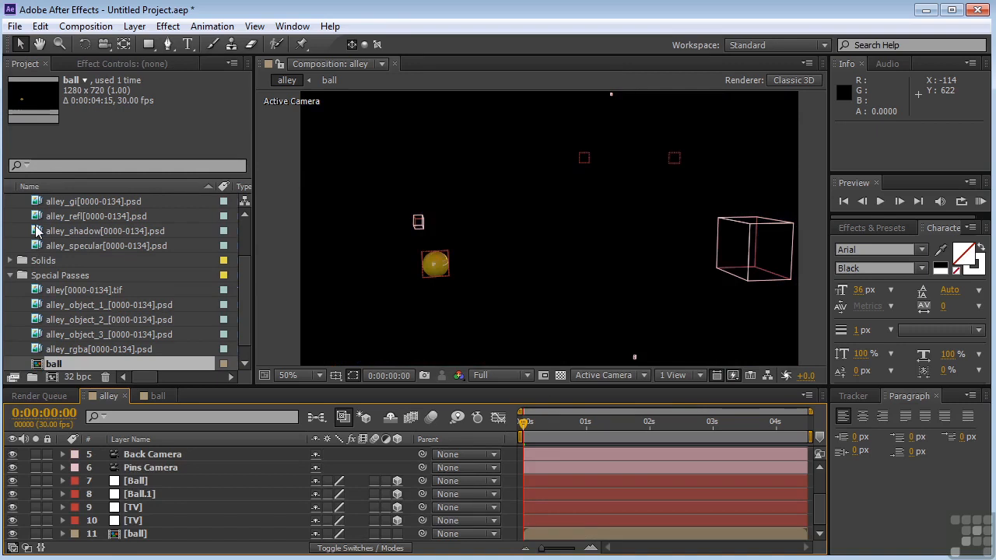
# Add the alley[0000-0134].tif sequence to the alley composition beneath the ball layer
pyautogui.scroll(-1, 36, 231)
pyautogui.click(39, 281)
pyautogui.moveTo(39, 281); pyautogui.dragTo(210, 541)
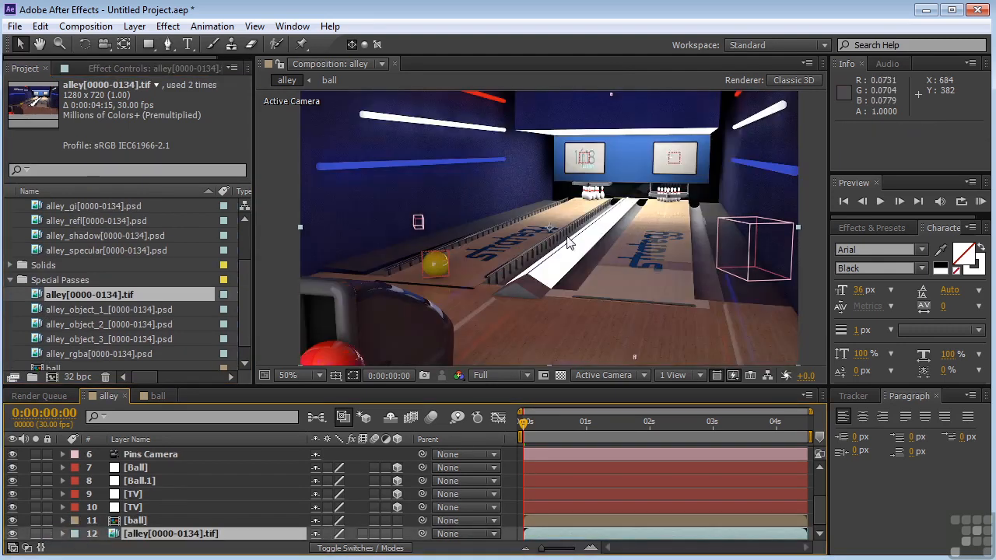
# Delete the Ball.1 null and both TV null layers from the alley composition
pyautogui.click(111, 482)
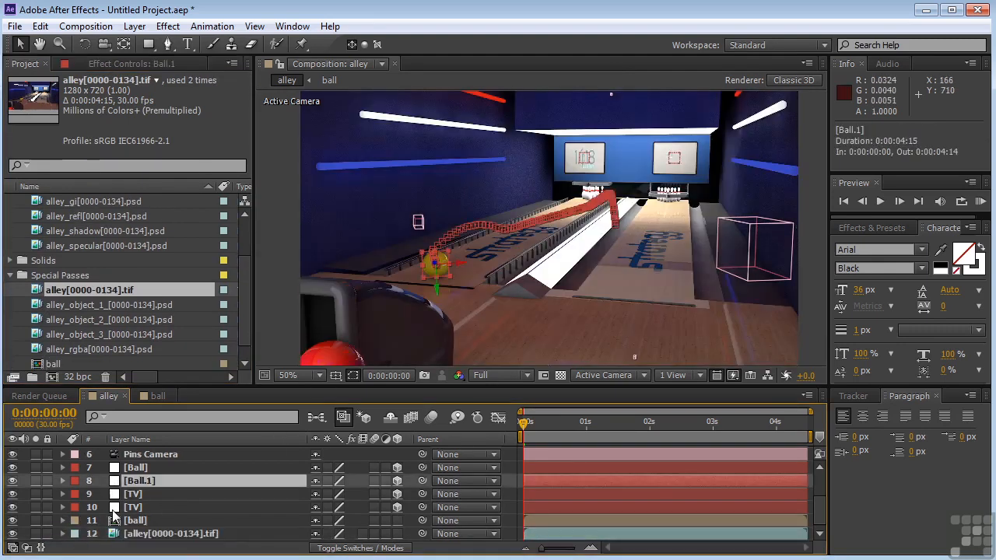
pyautogui.keyDown('shift'); pyautogui.click(112, 511); pyautogui.keyUp('shift')
pyautogui.press('Delete')
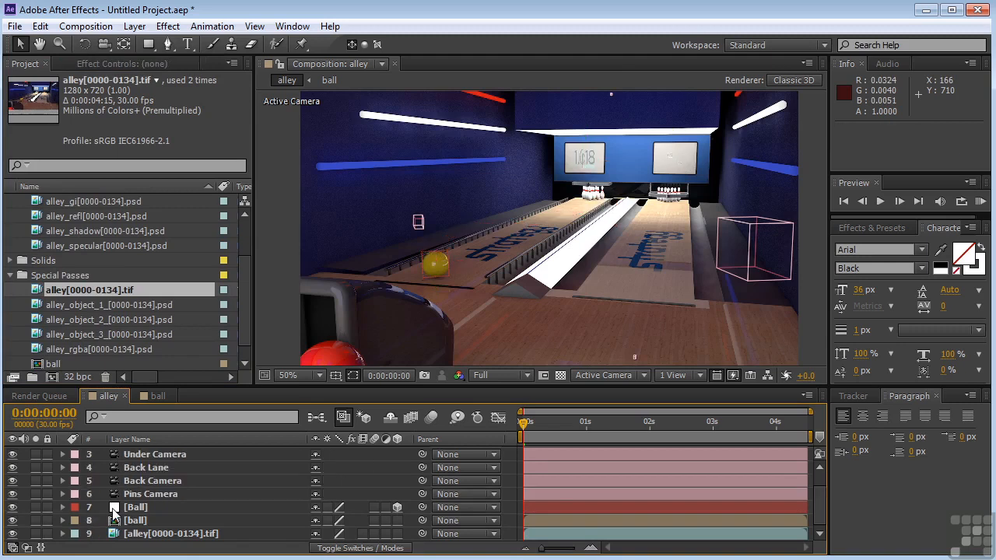
pyautogui.scroll(1, 114, 514)
pyautogui.scroll(-1, 117, 511)
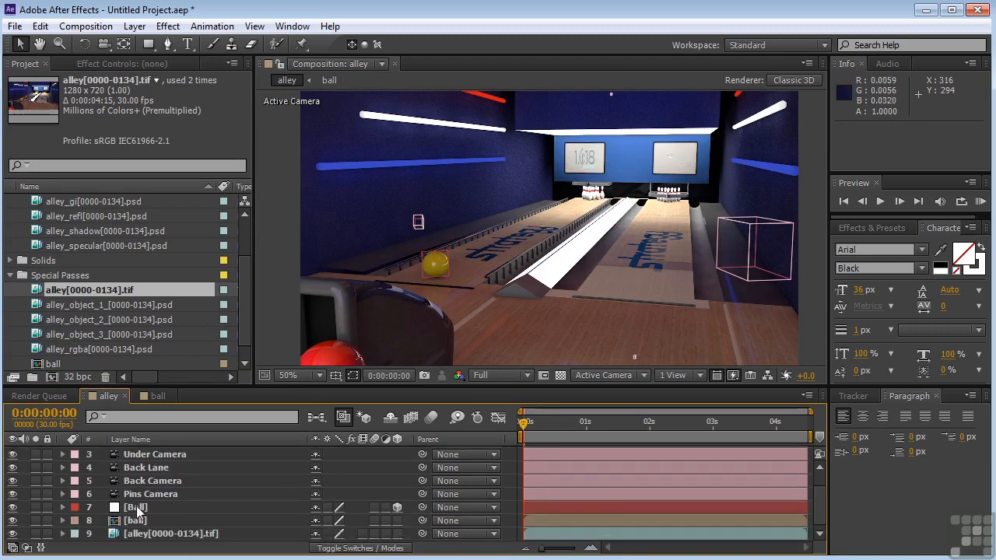
# Apply the Stylize Glow effect to the ball composition layer, and sample Color B from the yellow ball in the render
pyautogui.press('.')
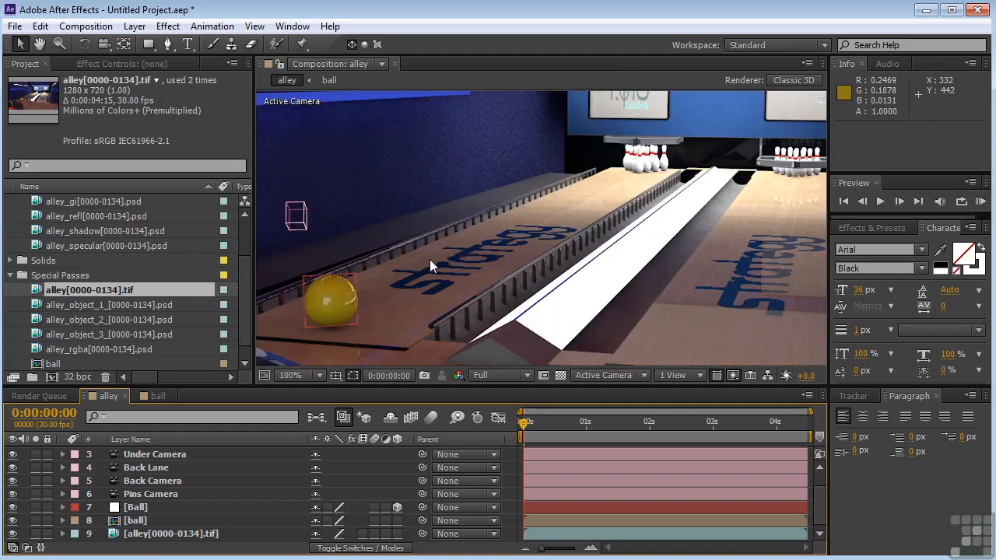
pyautogui.moveTo(424, 266); pyautogui.dragTo(579, 246)
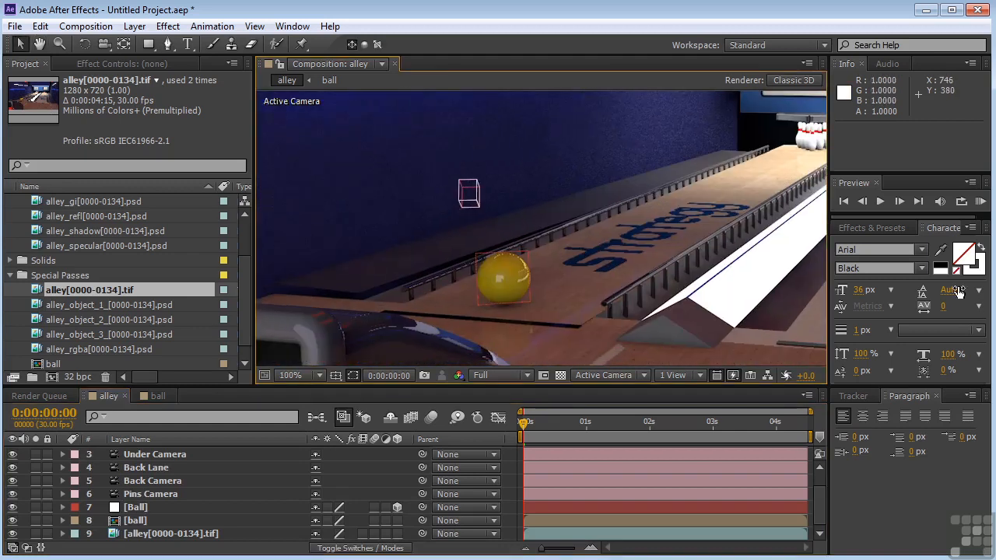
pyautogui.click(852, 228)
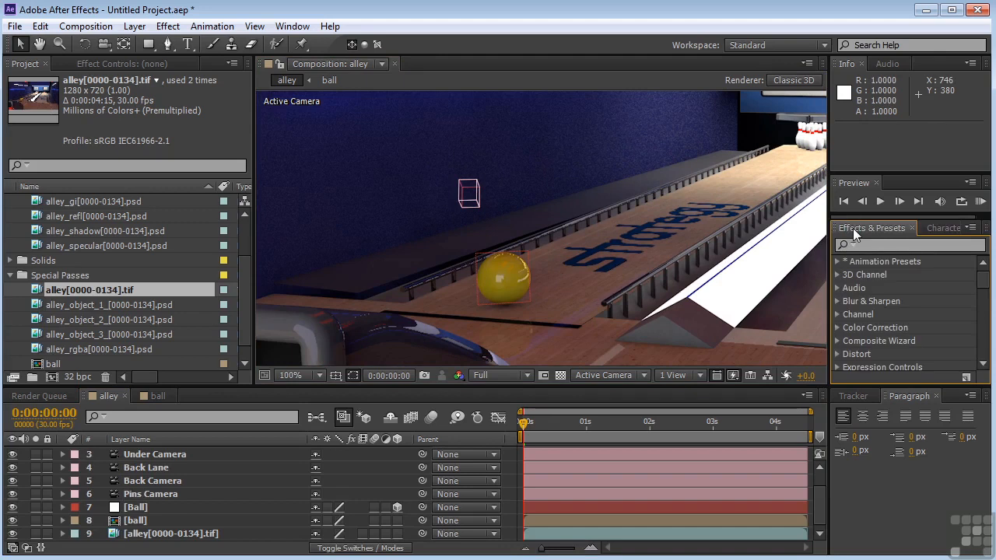
pyautogui.click(875, 247)
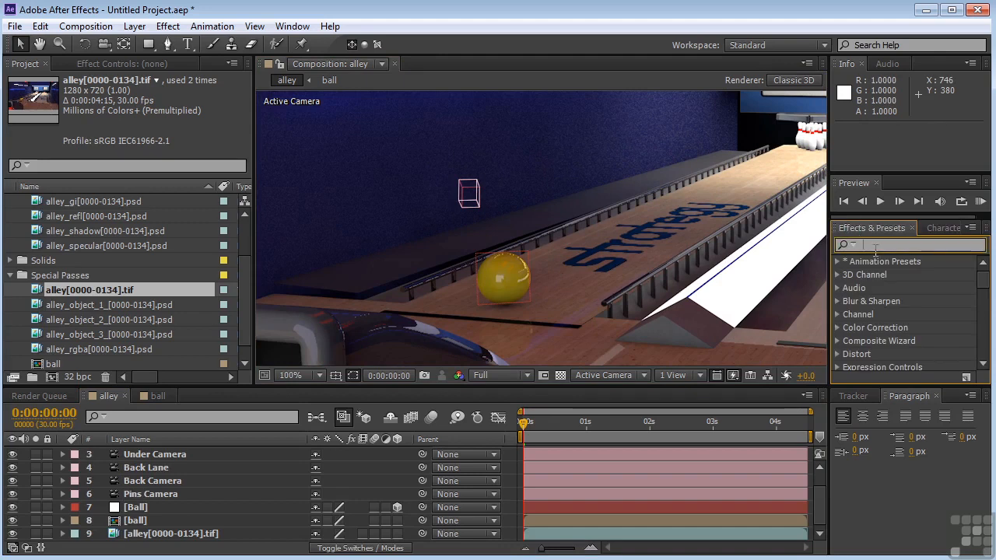
pyautogui.write('glow')
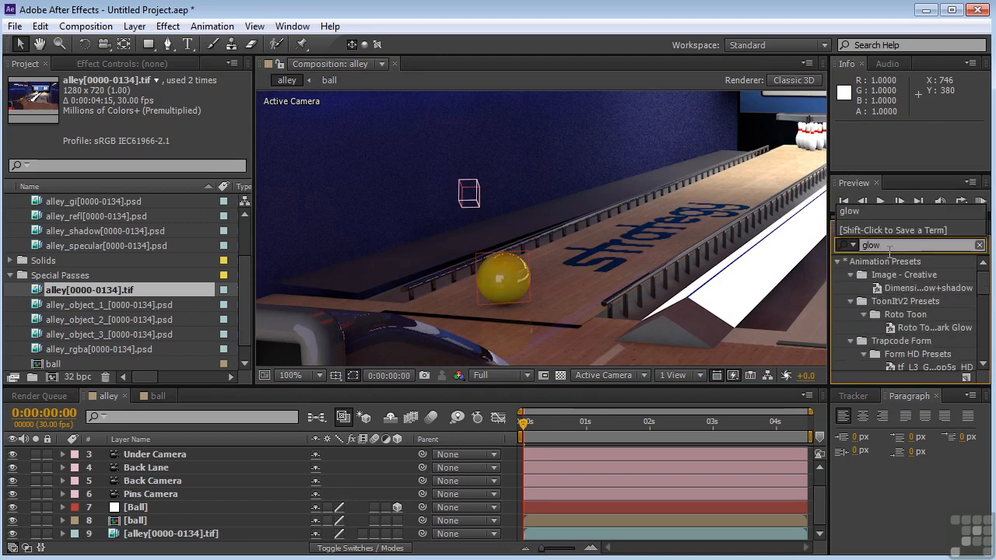
pyautogui.moveTo(982, 287); pyautogui.dragTo(986, 343)
pyautogui.moveTo(863, 338); pyautogui.dragTo(138, 521)
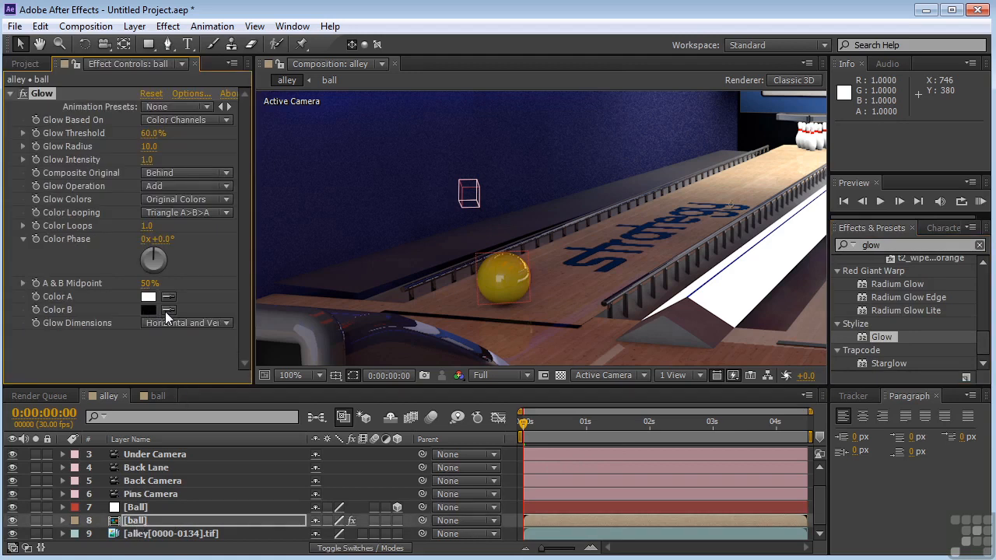
pyautogui.click(168, 310)
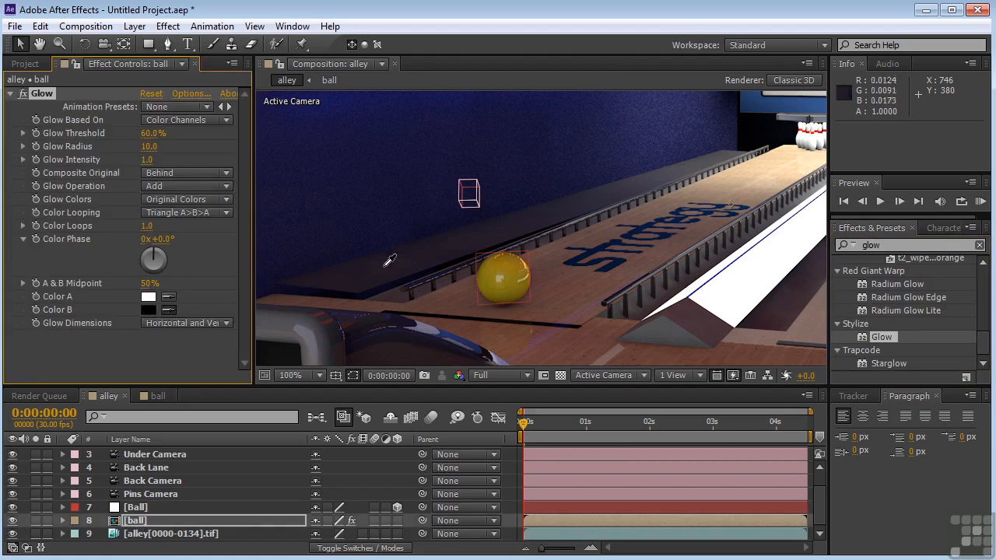
pyautogui.click(498, 269)
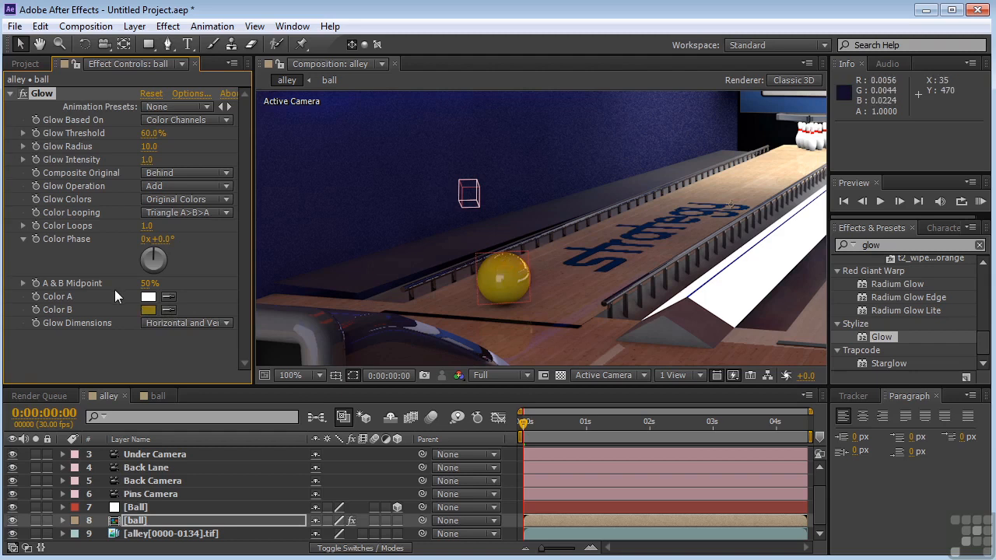
# Set the ball's Glow Radius to 50, Glow Intensity to 1.3 and Glow Threshold to about 33.6%
pyautogui.click(150, 132)
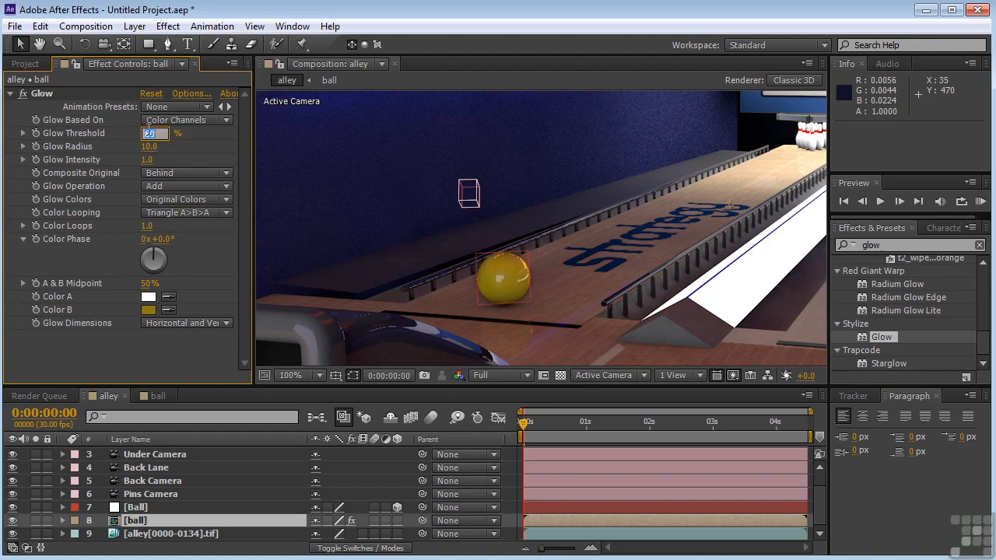
pyautogui.press('Tab')
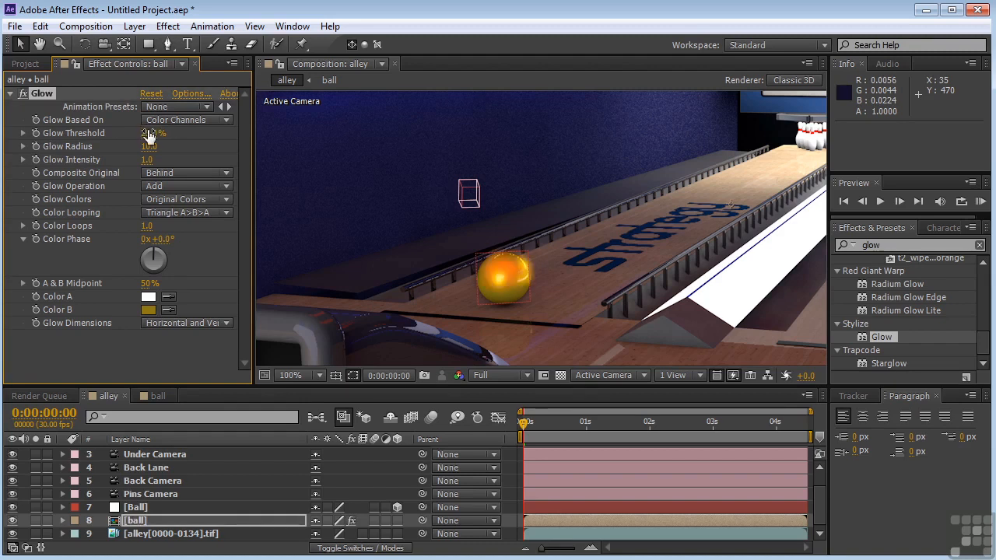
pyautogui.write('50')
pyautogui.press('Return')
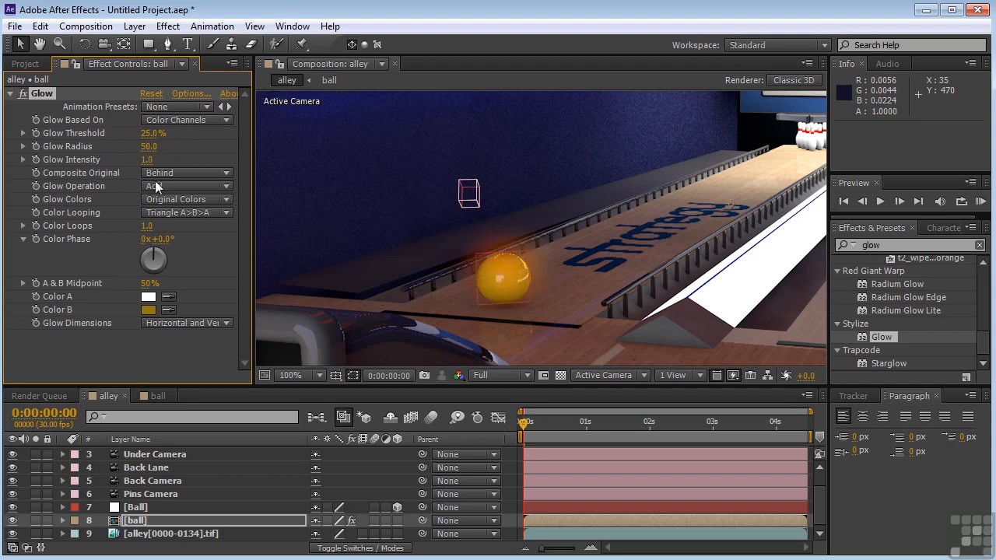
pyautogui.moveTo(152, 161); pyautogui.dragTo(175, 160)
pyautogui.moveTo(149, 133); pyautogui.dragTo(163, 133)
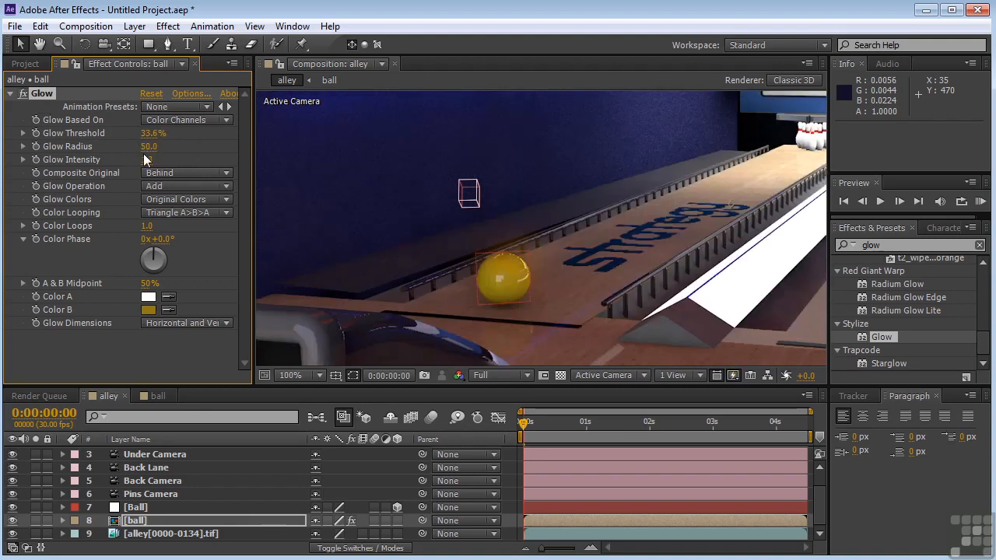
# Compare the ball with its Glow effect switched off and on
pyautogui.click(23, 94)
pyautogui.click(23, 93)
pyautogui.click(22, 95)
pyautogui.click(22, 94)
pyautogui.click(23, 94)
pyautogui.click(23, 94)
pyautogui.click(22, 94)
pyautogui.click(23, 94)
pyautogui.press(',')
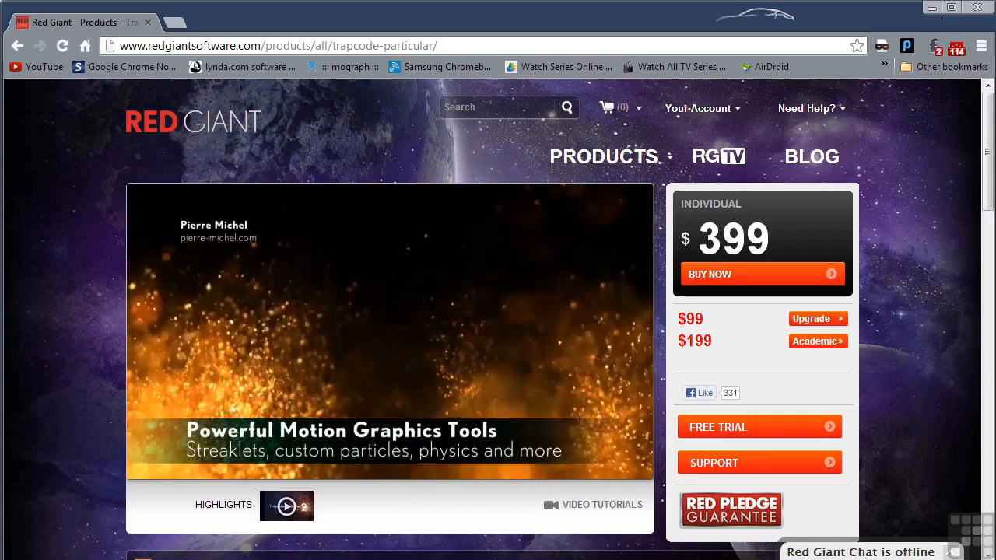
pyautogui.moveTo(148, 434)
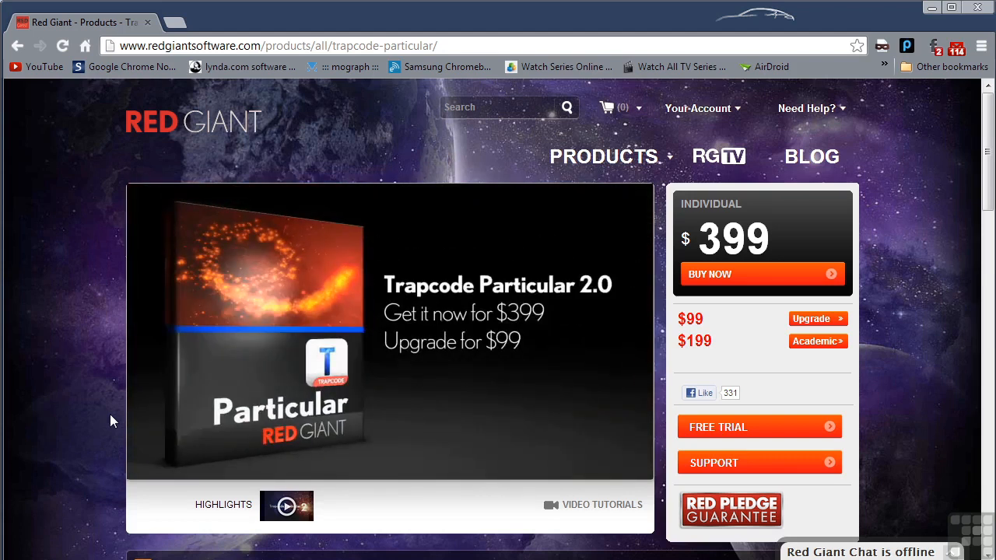
pyautogui.click(151, 456)
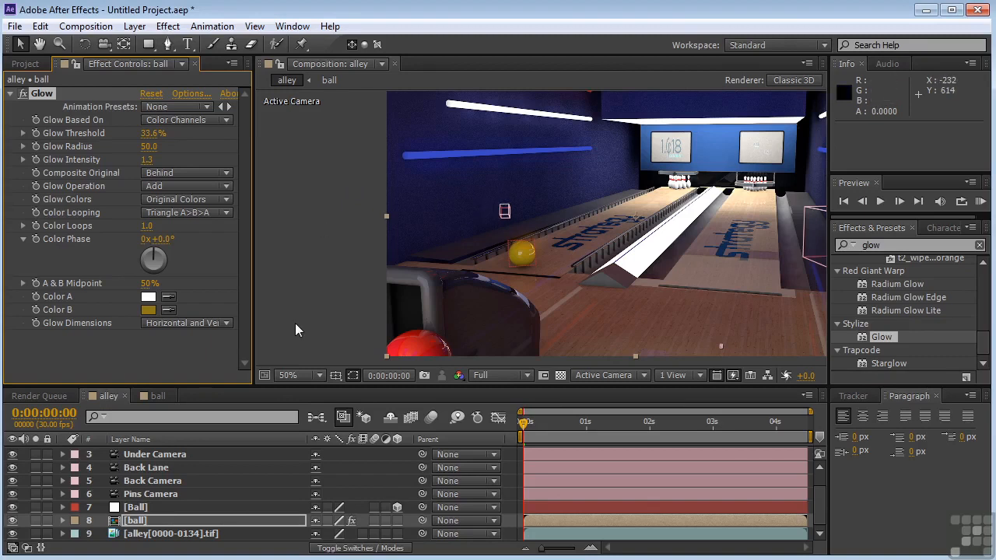
# Create a black 1280 x 720 px solid named particular in the alley composition, and place it directly above the Ball null layer
pyautogui.click(225, 534)
pyautogui.moveTo(367, 386); pyautogui.dragTo(373, 277)
pyautogui.rightClick(208, 499)
pyautogui.moveTo(346, 327)
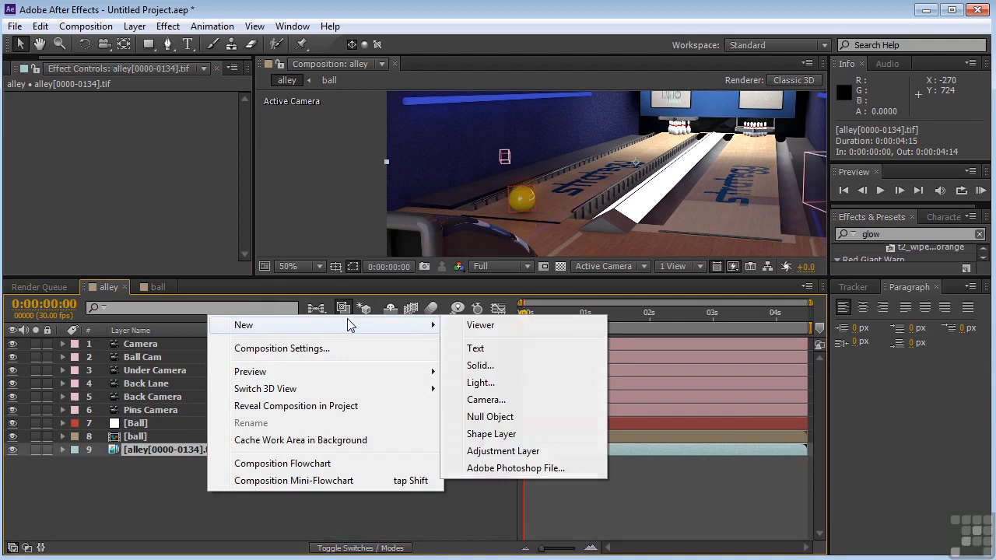
pyautogui.click(481, 365)
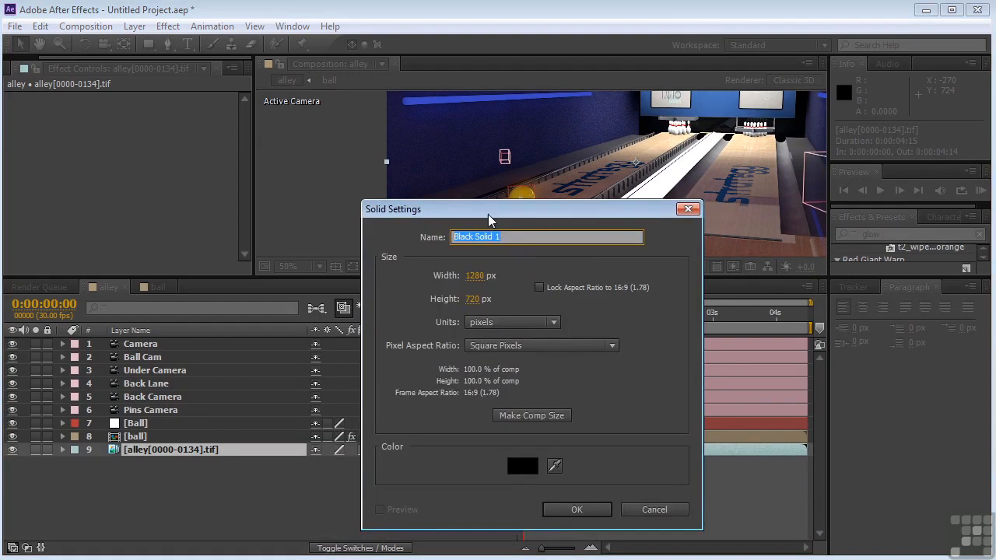
pyautogui.write('particular')
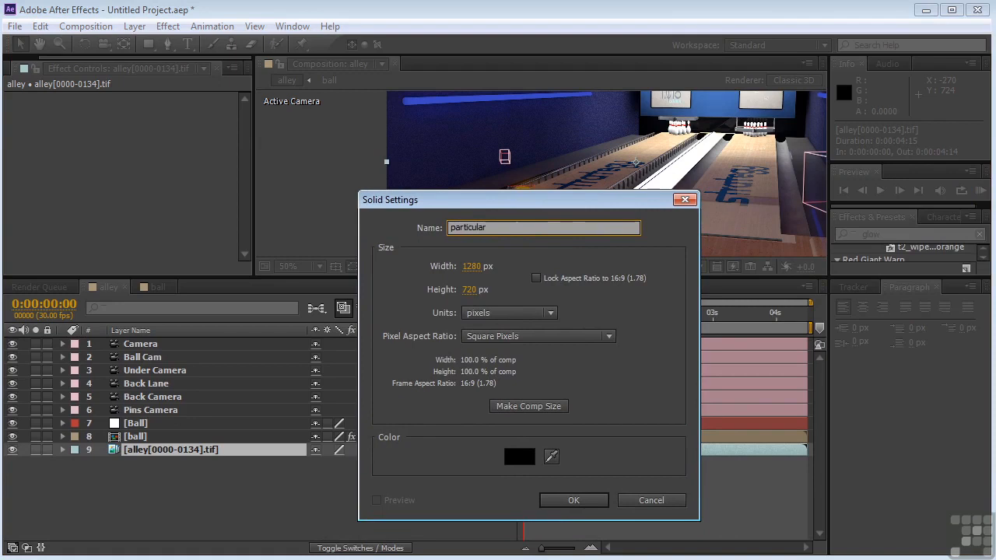
pyautogui.press('Return')
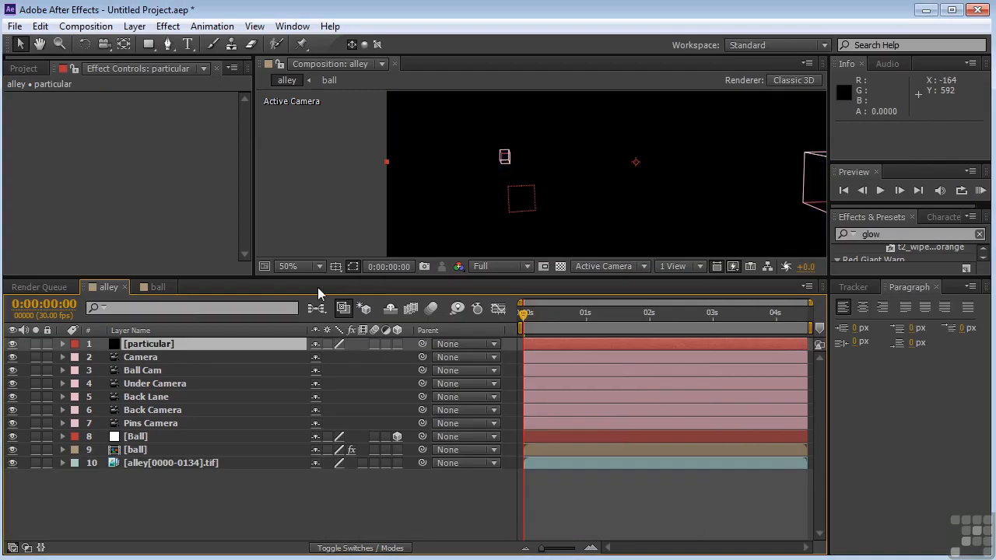
pyautogui.moveTo(162, 348); pyautogui.dragTo(156, 430)
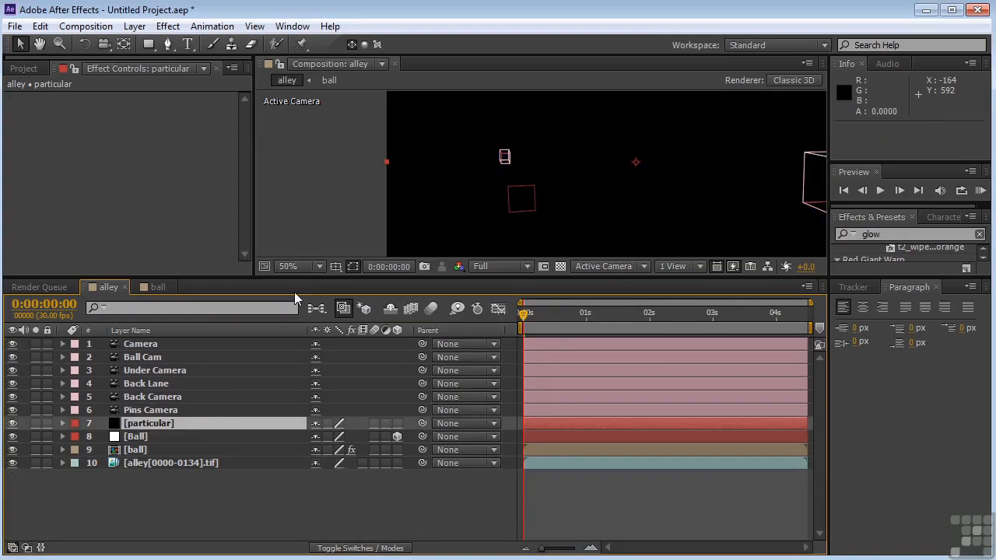
# Apply the Trapcode Particular effect to the particular solid
pyautogui.click(168, 27)
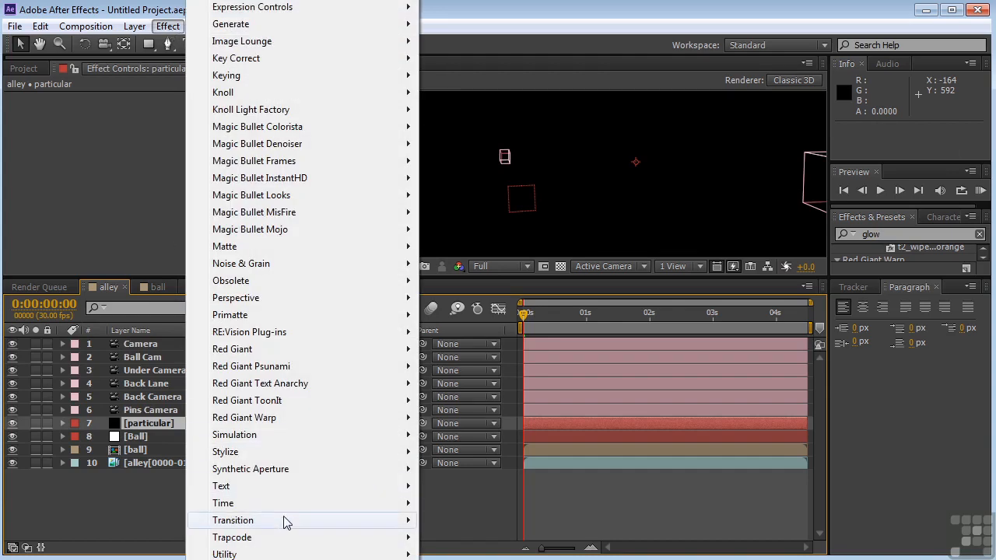
pyautogui.moveTo(292, 537)
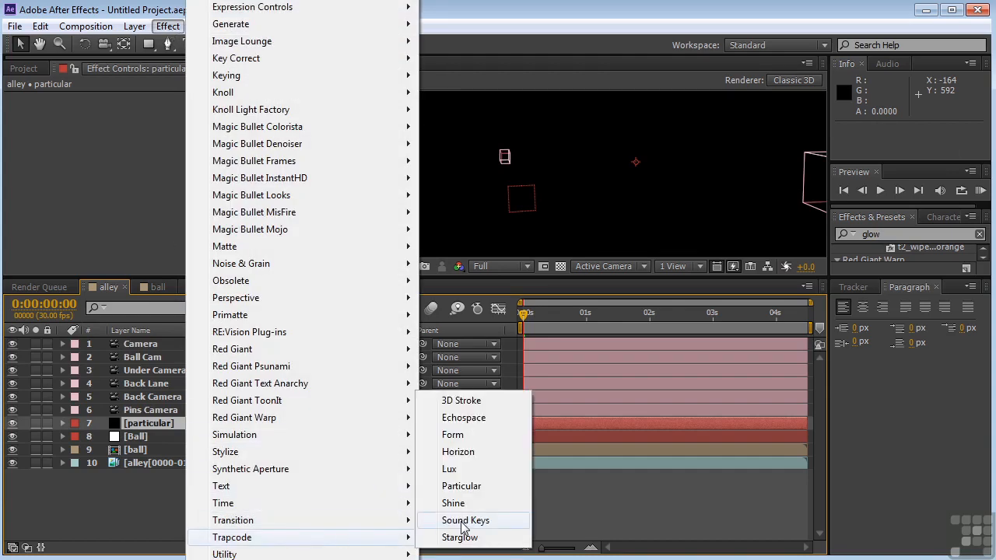
pyautogui.click(468, 491)
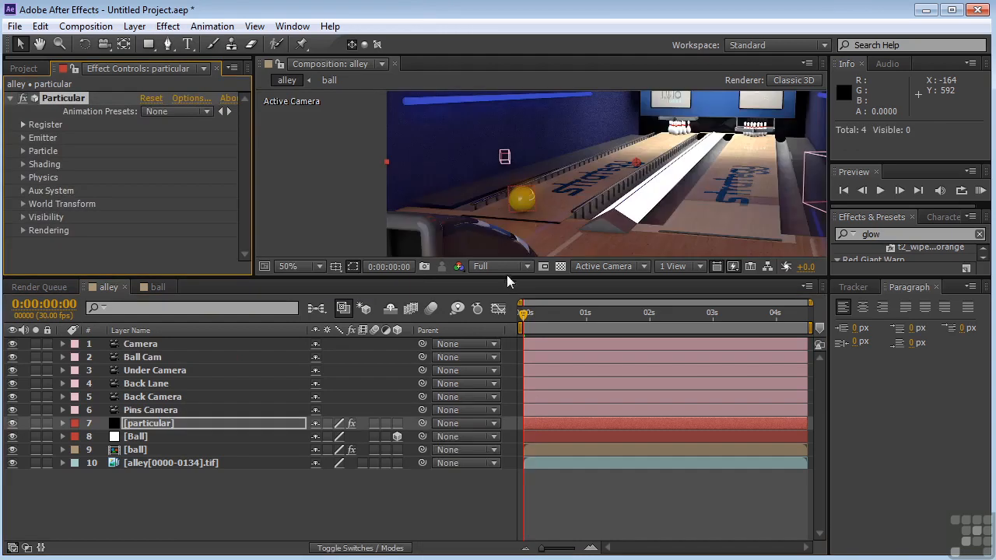
# Preview the default particle emission over time with the particular layer temporarily soloed
pyautogui.moveTo(504, 275); pyautogui.dragTo(487, 336)
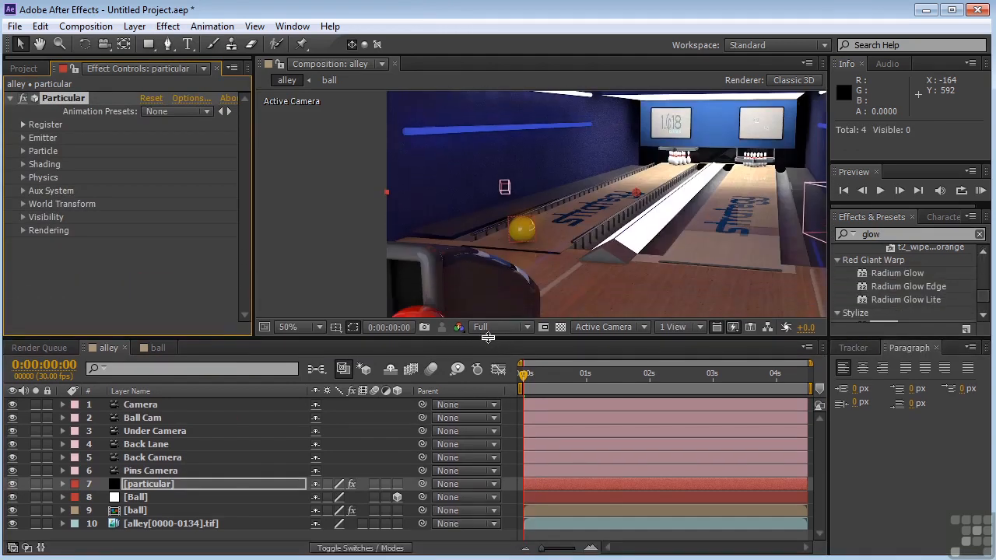
pyautogui.click(35, 485)
pyautogui.moveTo(526, 375); pyautogui.dragTo(509, 415)
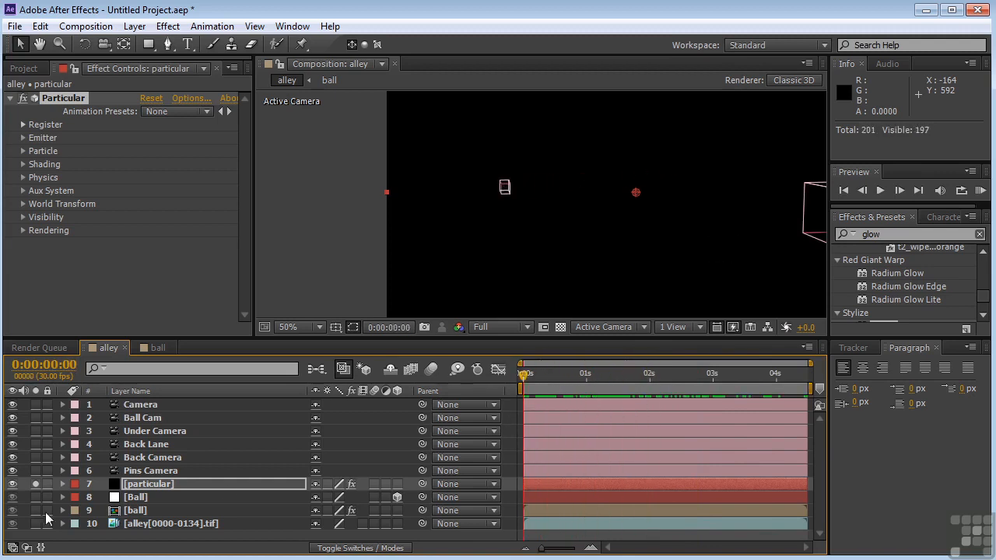
pyautogui.click(35, 483)
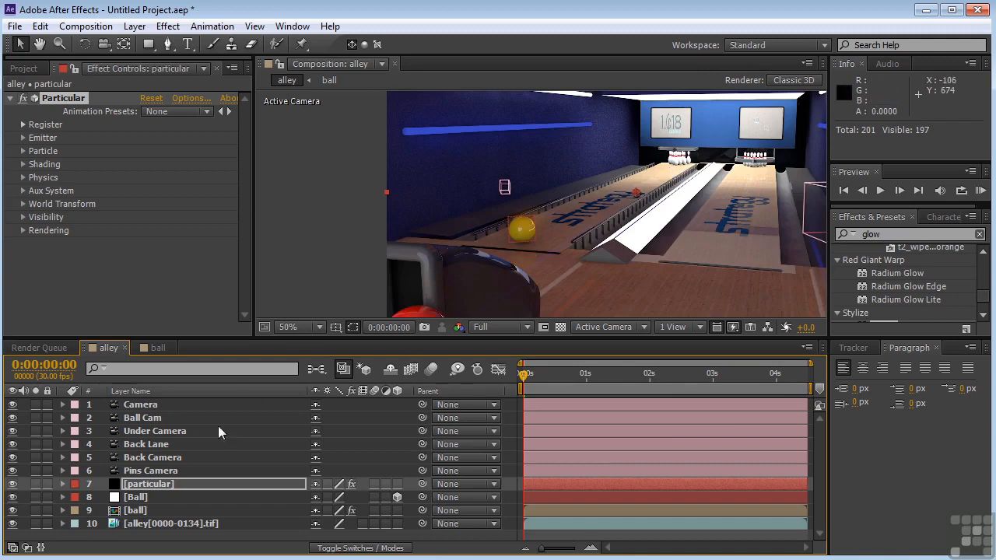
# Link the Particular emitter's Position XY to the Ball null's Position with an expression
pyautogui.click(133, 497)
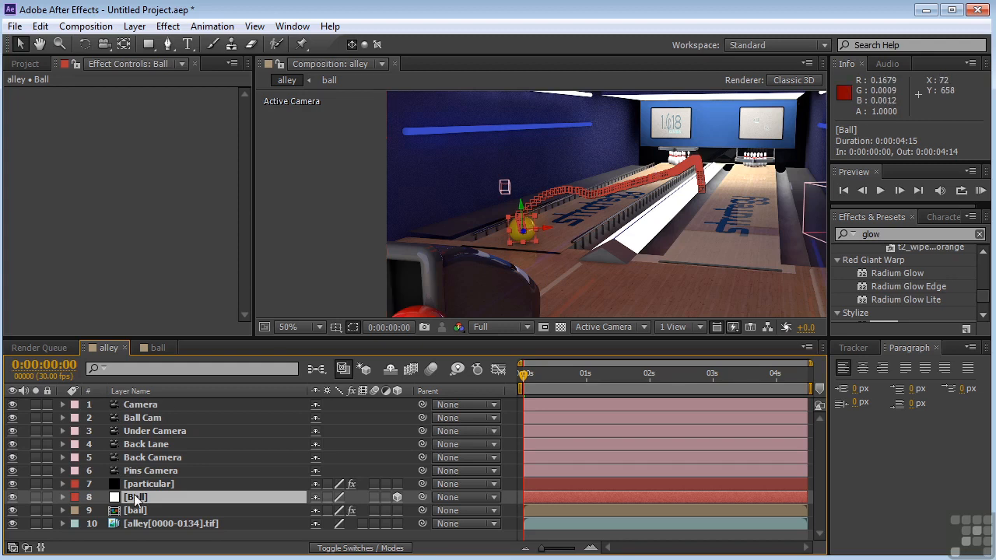
pyautogui.press('p')
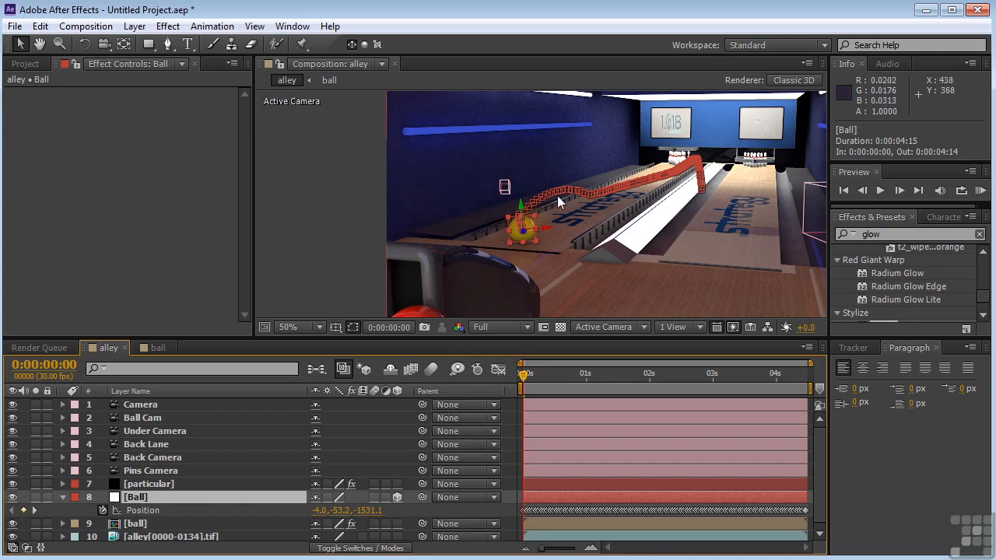
pyautogui.click(160, 485)
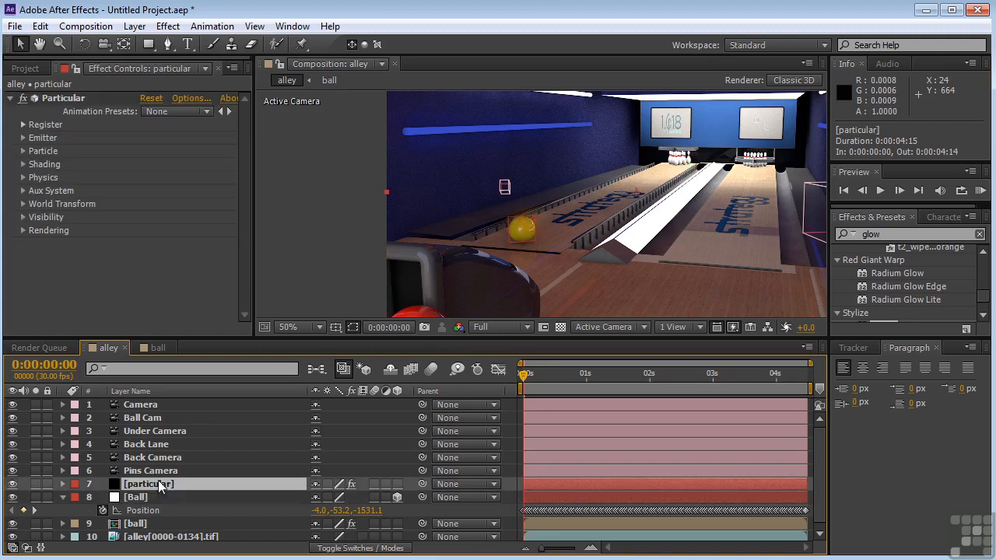
pyautogui.click(23, 138)
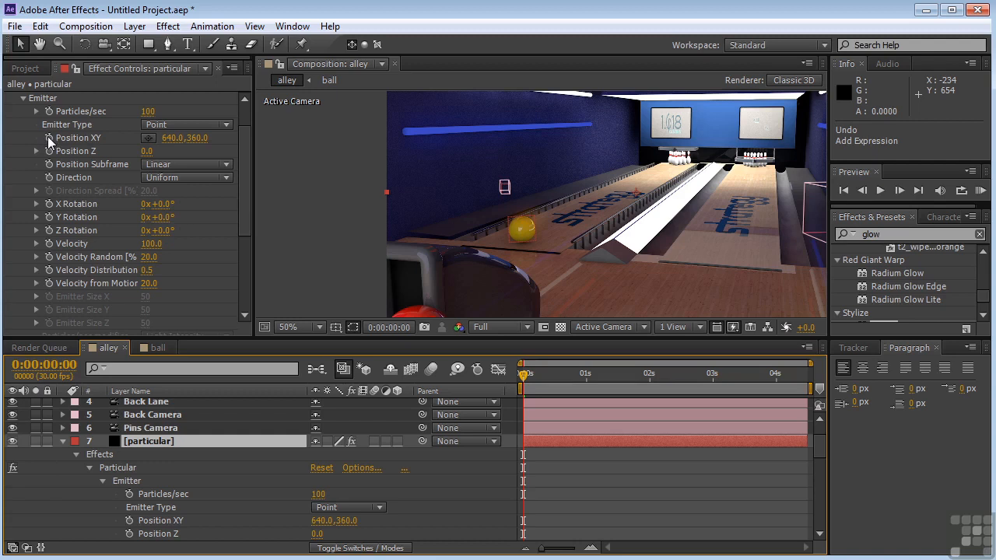
pyautogui.keyDown('alt'); pyautogui.click(48, 138); pyautogui.keyUp('alt')
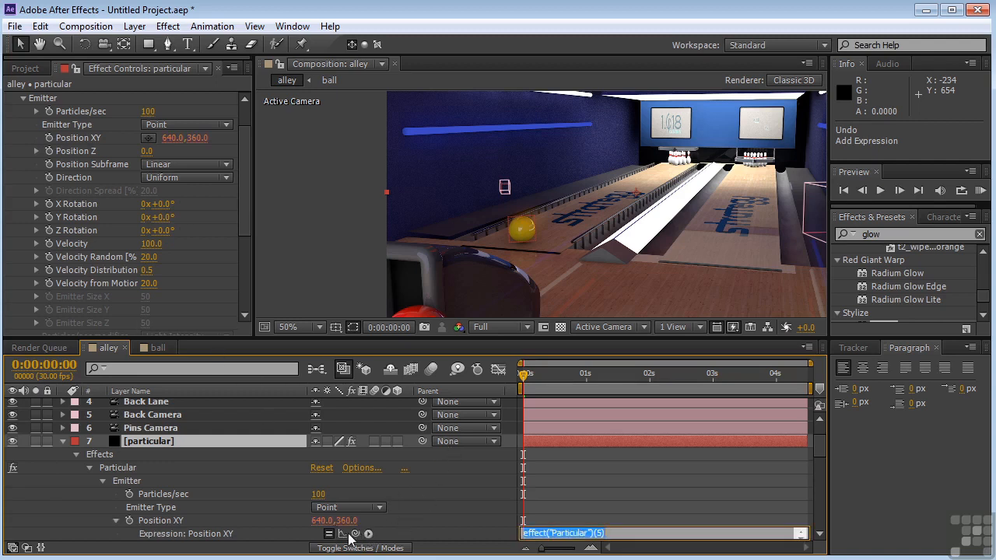
pyautogui.moveTo(355, 533); pyautogui.dragTo(159, 509)
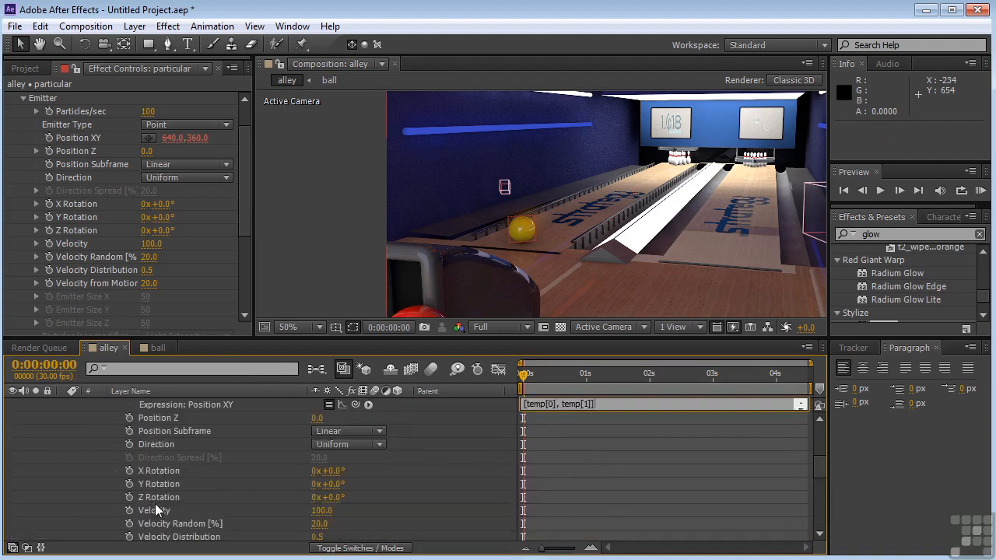
pyautogui.click(480, 409)
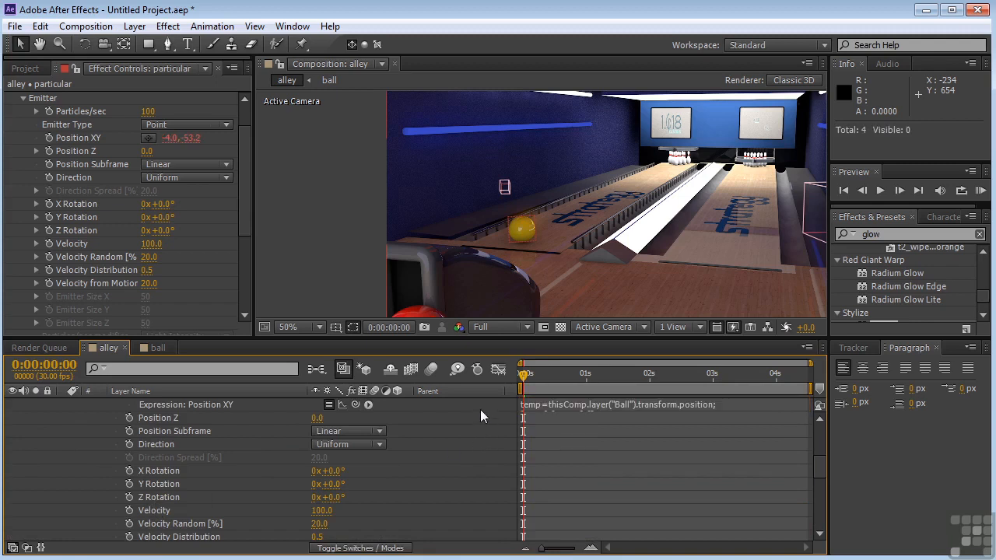
# Link the Particular emitter's Position Z to the Ball null's Z position with an expression, and check the particle trail at 0:00:01:29
pyautogui.keyDown('alt'); pyautogui.click(48, 151); pyautogui.keyUp('alt')
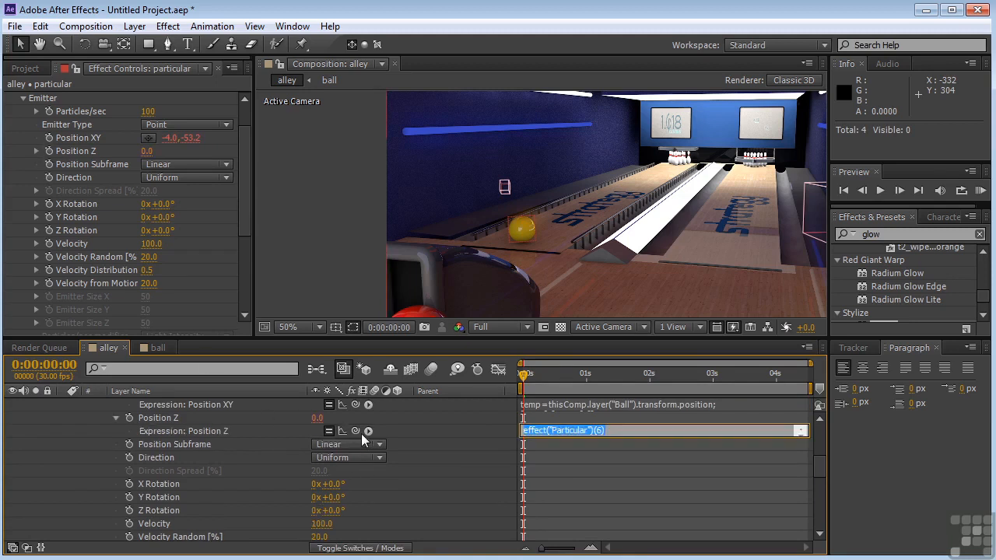
pyautogui.moveTo(356, 433); pyautogui.dragTo(364, 506)
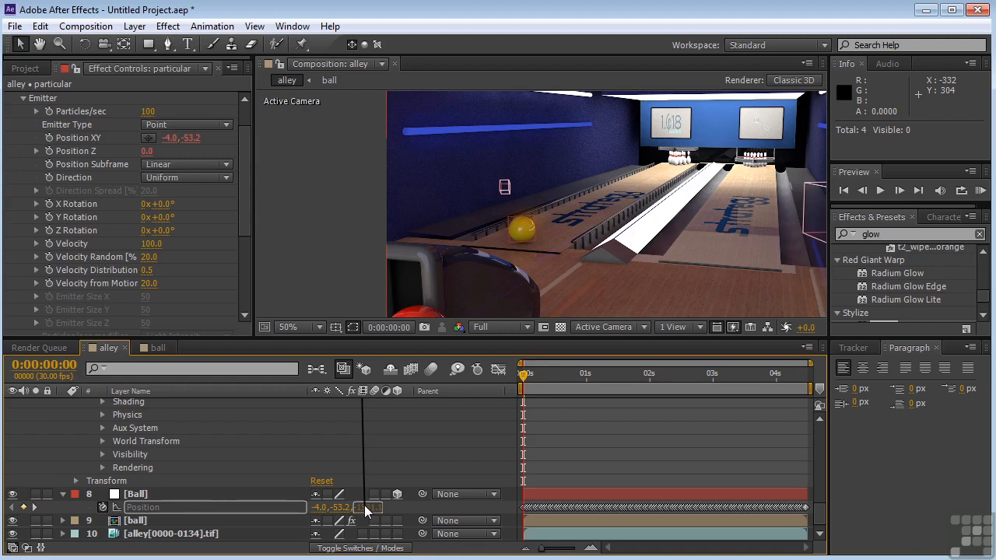
pyautogui.moveTo(365, 510); pyautogui.dragTo(365, 509)
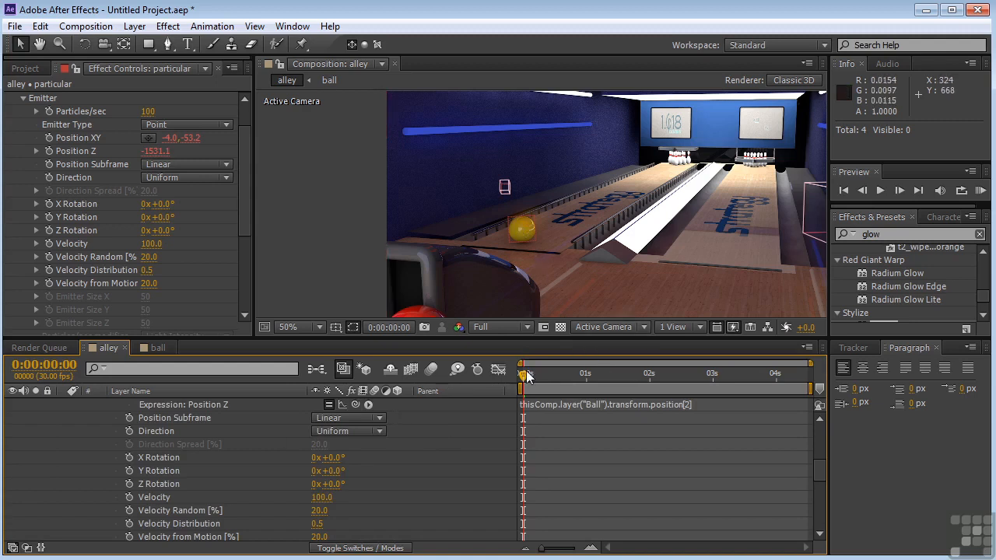
pyautogui.moveTo(566, 374); pyautogui.dragTo(588, 374)
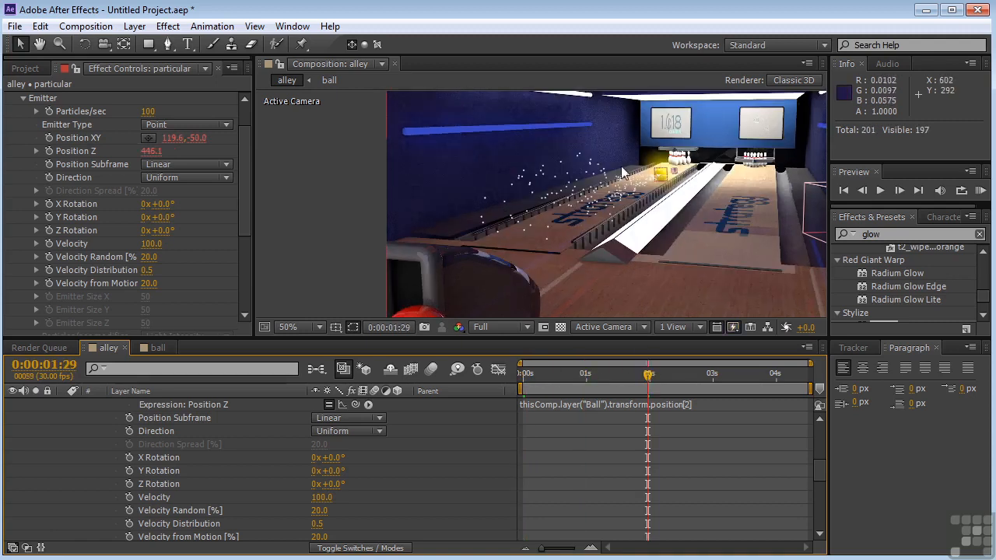
pyautogui.scroll(2, 595, 212)
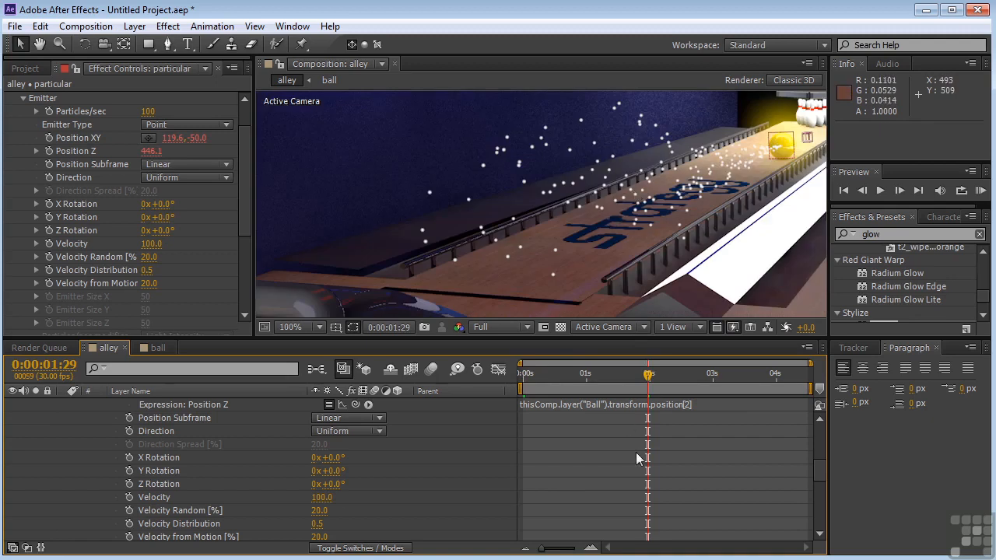
pyautogui.scroll(3, 380, 483)
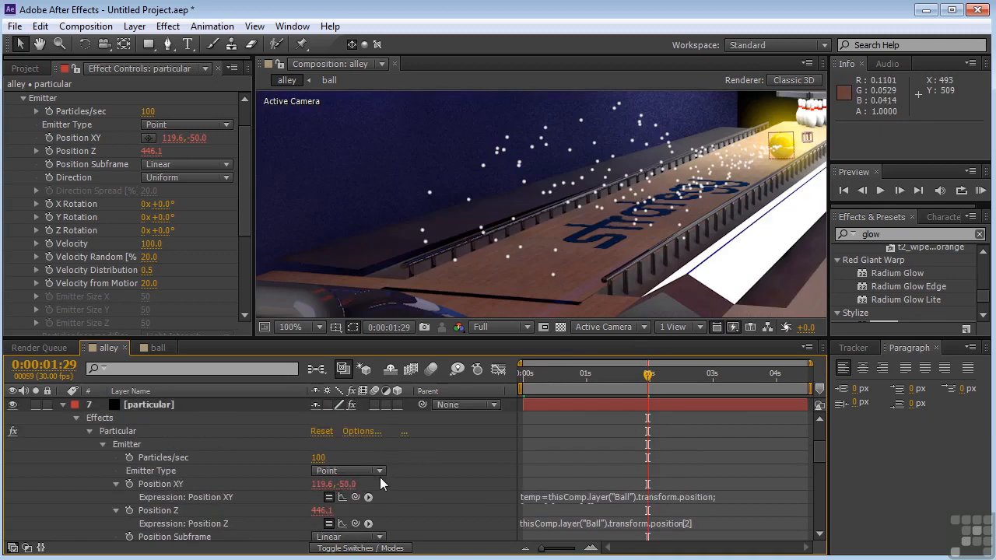
pyautogui.click(62, 405)
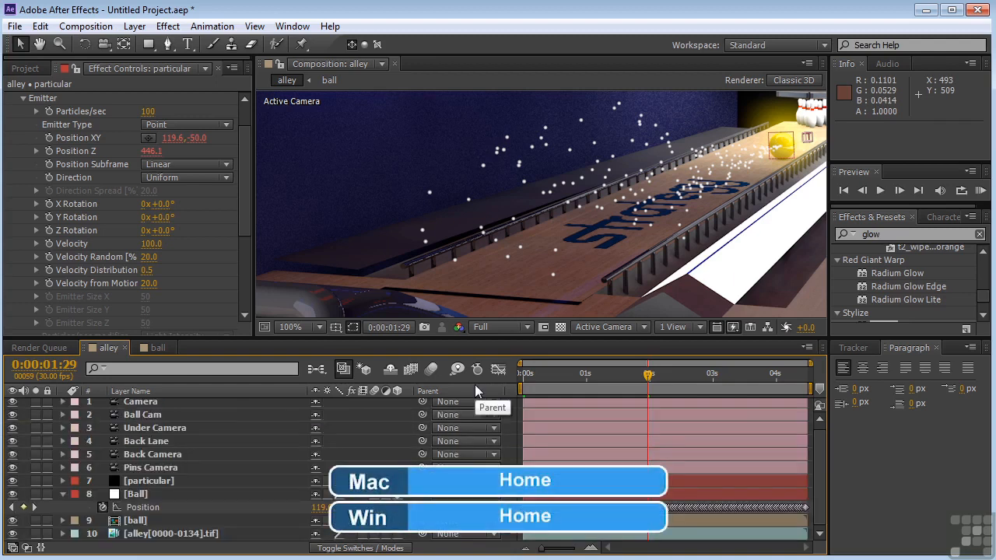
# Animate the emitter's Particles/sec from 0 on the first frame to 300 on the second frame
pyautogui.press('Home')
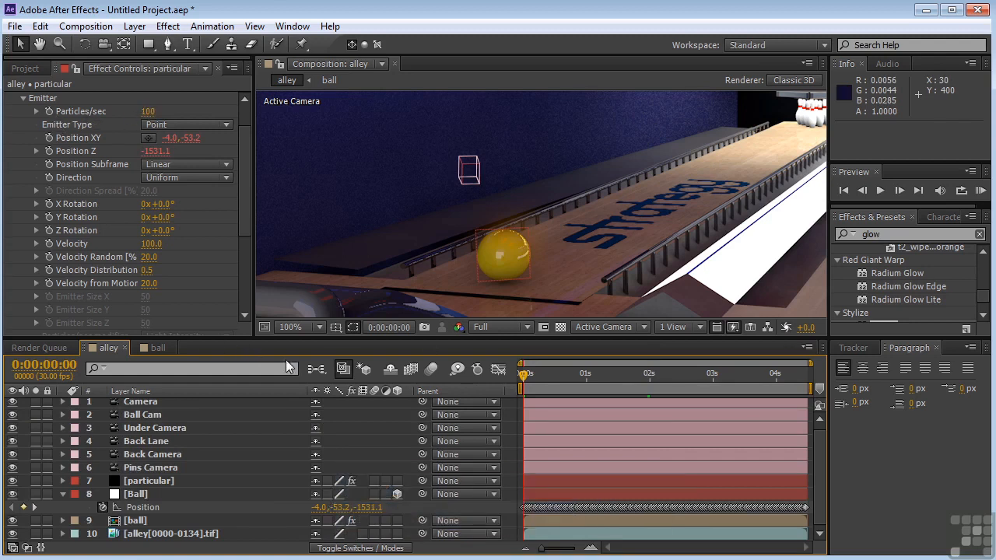
pyautogui.click(148, 113)
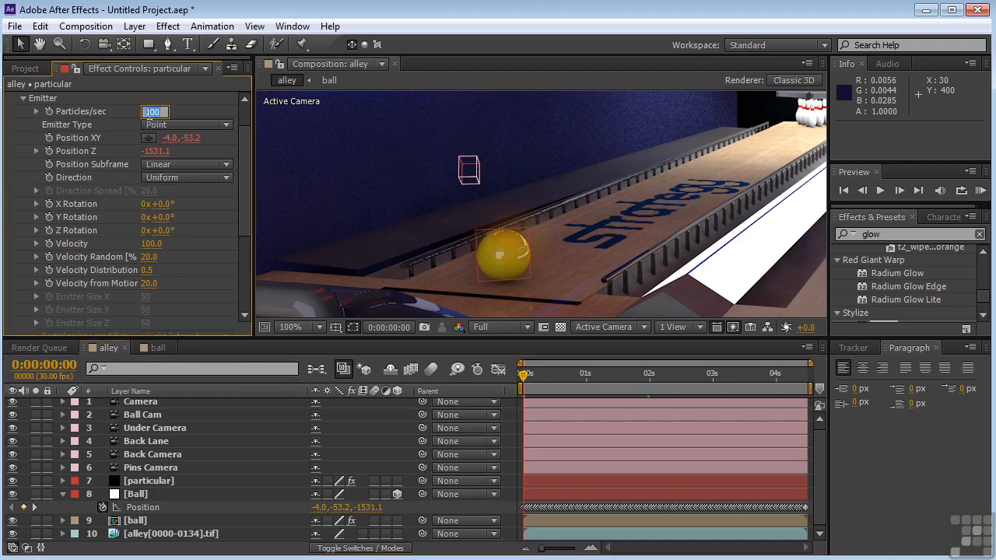
pyautogui.write('0')
pyautogui.press('Return')
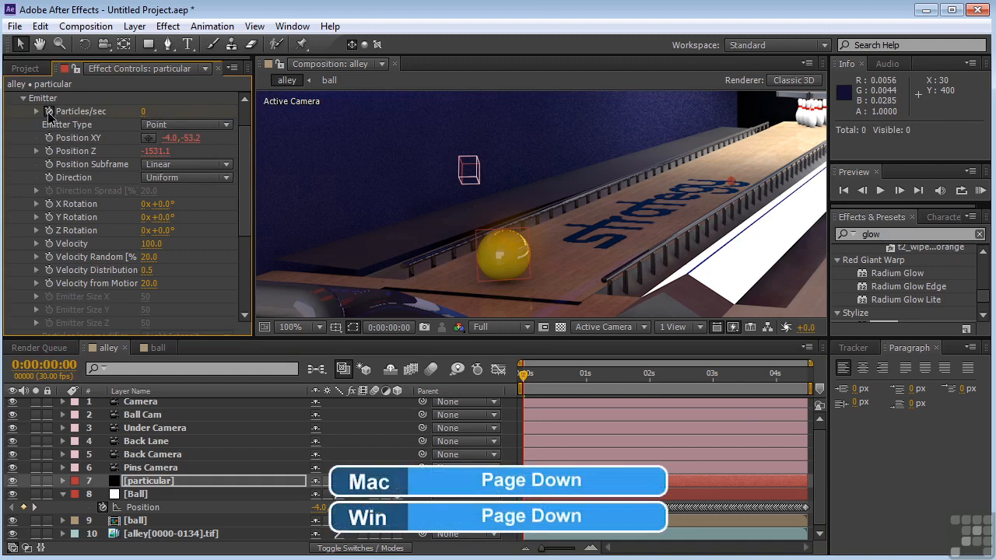
pyautogui.press('pagedown')
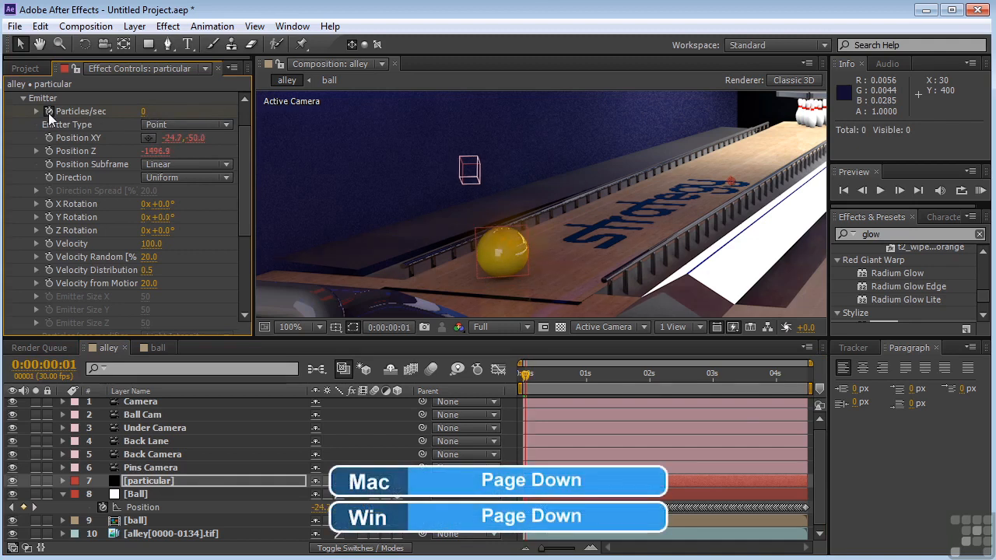
pyautogui.click(144, 111)
pyautogui.write('300')
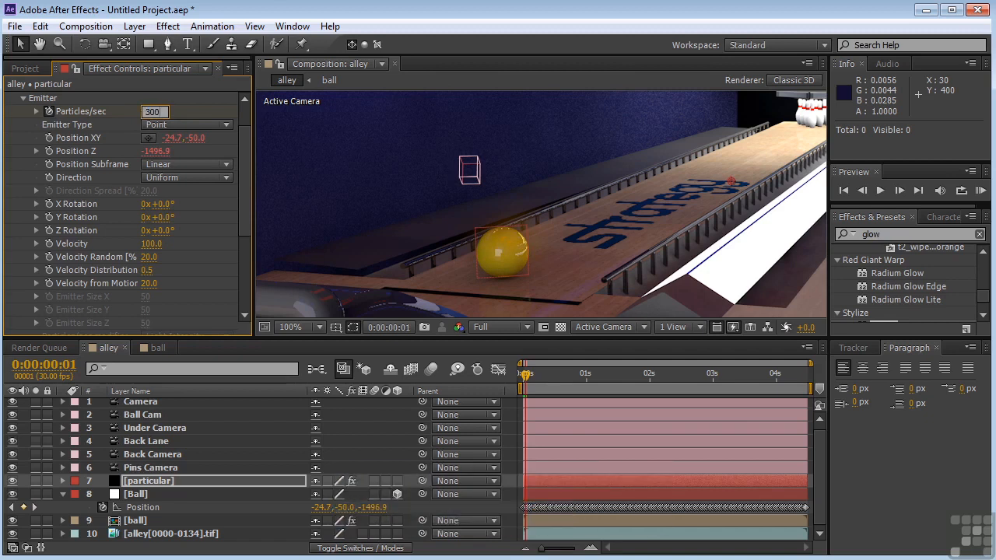
pyautogui.press('Return')
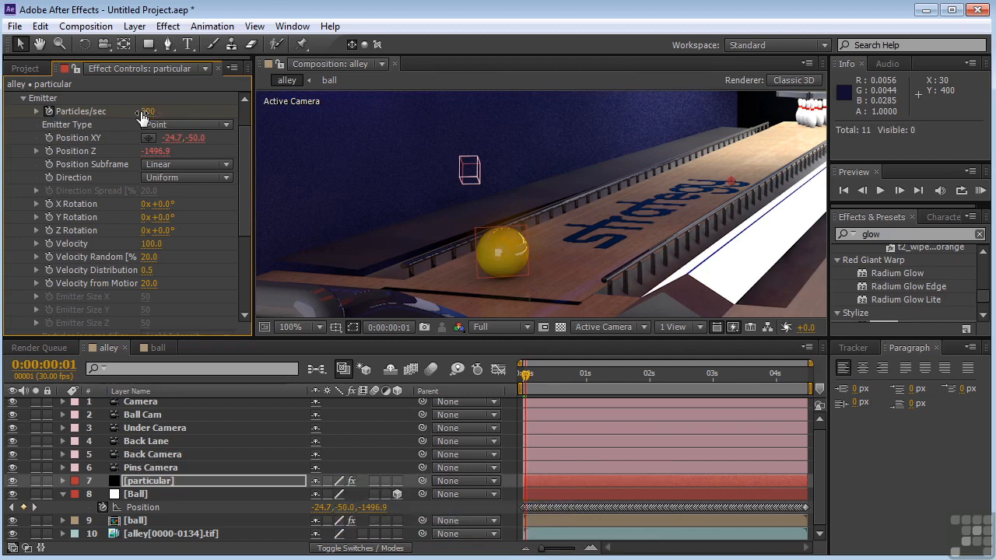
pyautogui.click(672, 374)
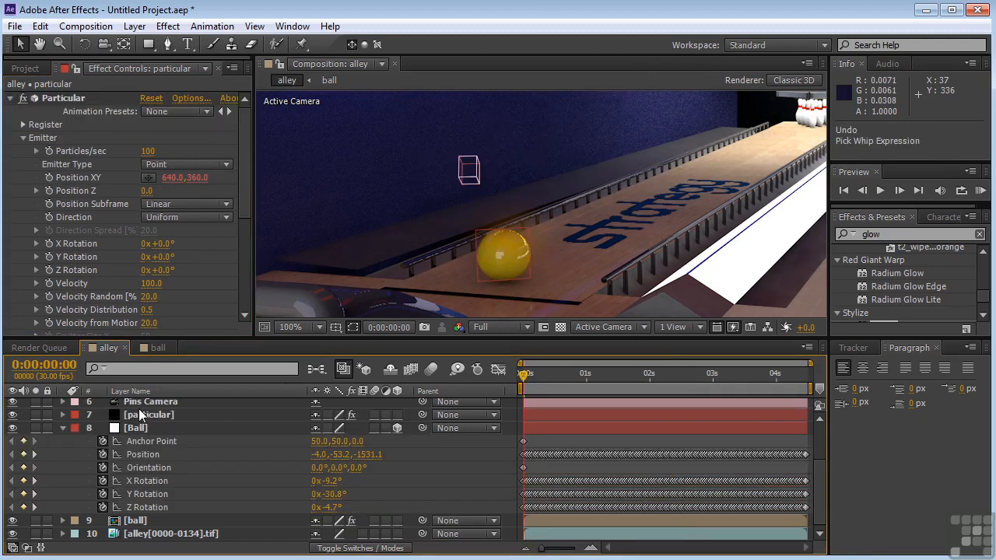
# On the particular layer, keyframe Particles/sec at 0 at 0:00:00:00 and at 300 at 0:00:00:01
pyautogui.click(141, 417)
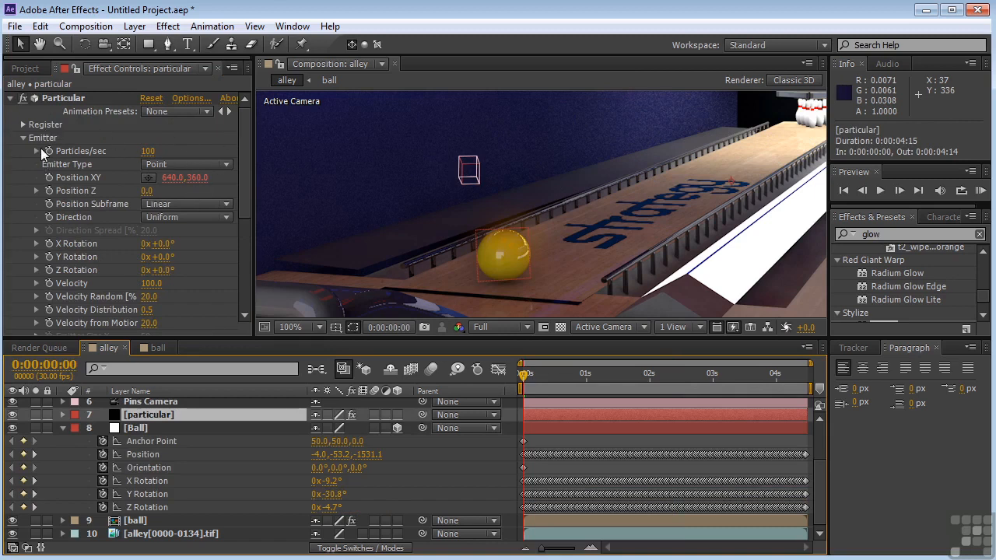
pyautogui.click(144, 152)
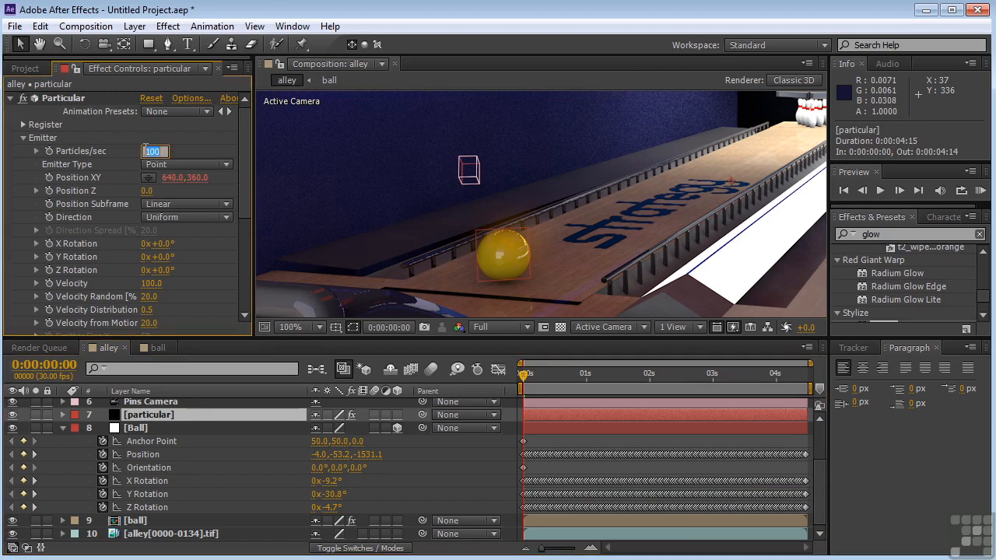
pyautogui.write('0')
pyautogui.press('Return')
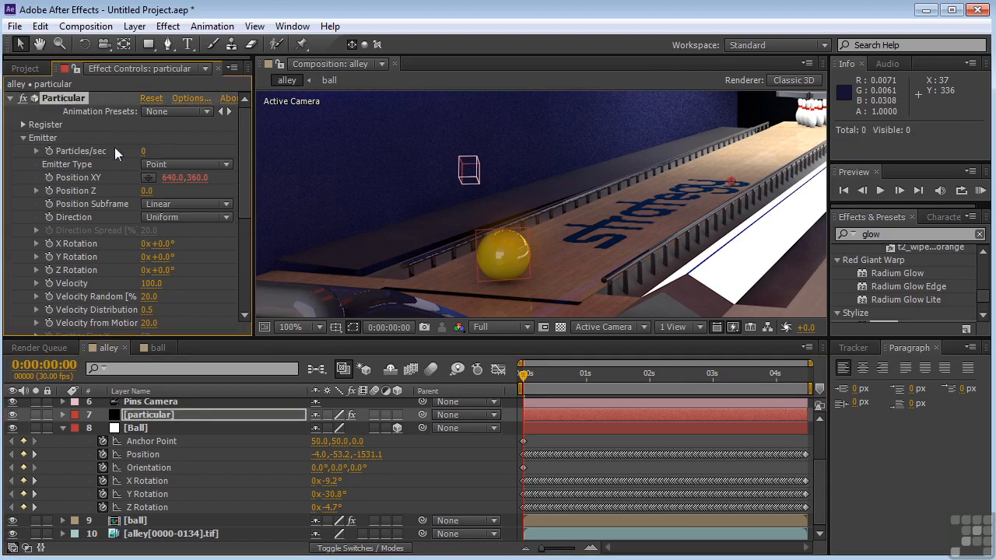
pyautogui.click(49, 151)
pyautogui.press('pagedown')
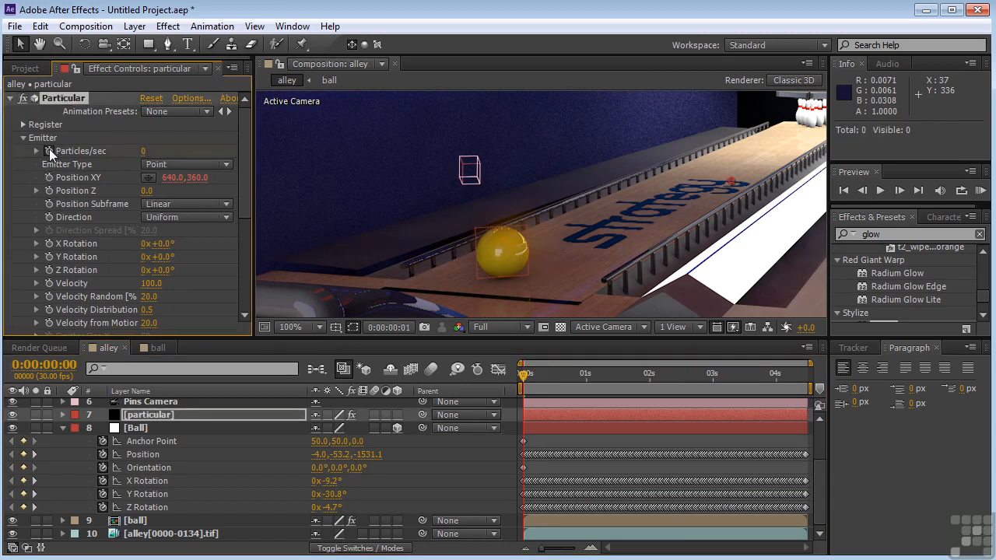
pyautogui.click(148, 152)
pyautogui.write('300')
pyautogui.press('Return')
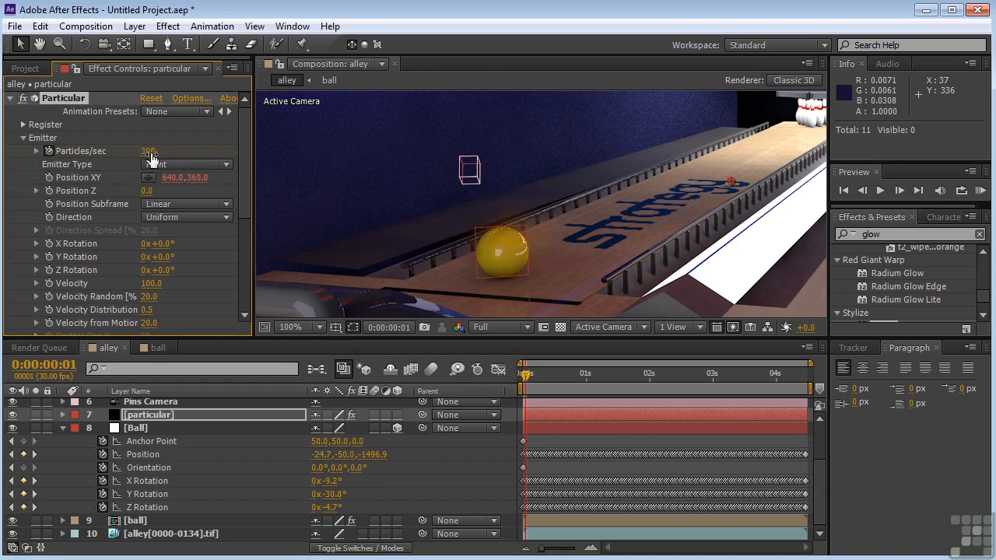
# Stop the emission near the pins by keyframing Particles/sec at 300 at 0:00:02:10 and at 0 at 0:00:02:11
pyautogui.click(693, 376)
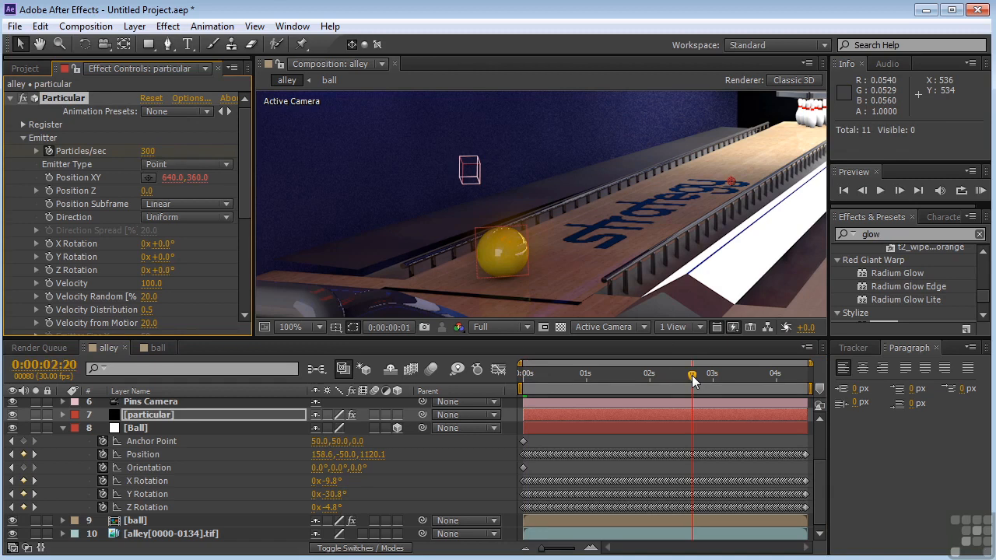
pyautogui.click(673, 377)
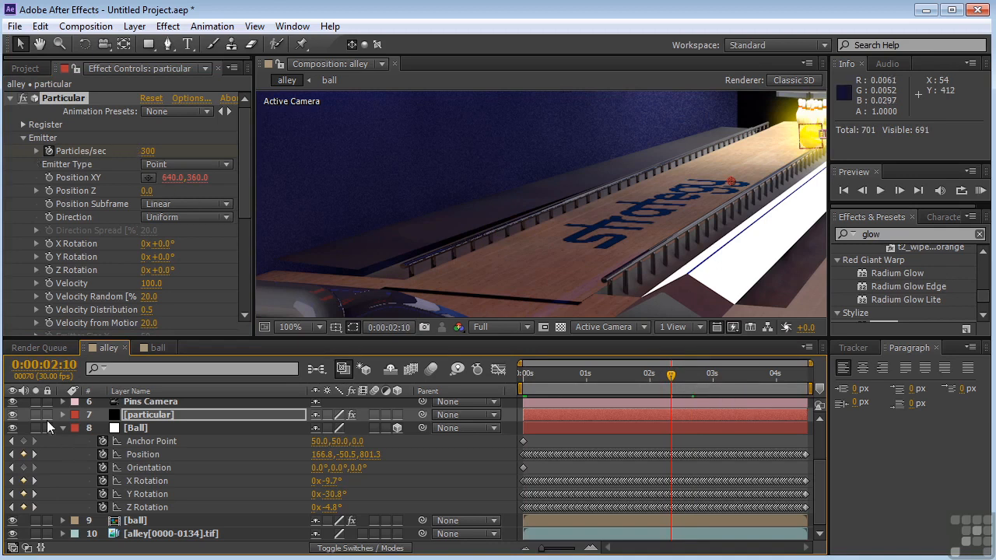
pyautogui.click(158, 414)
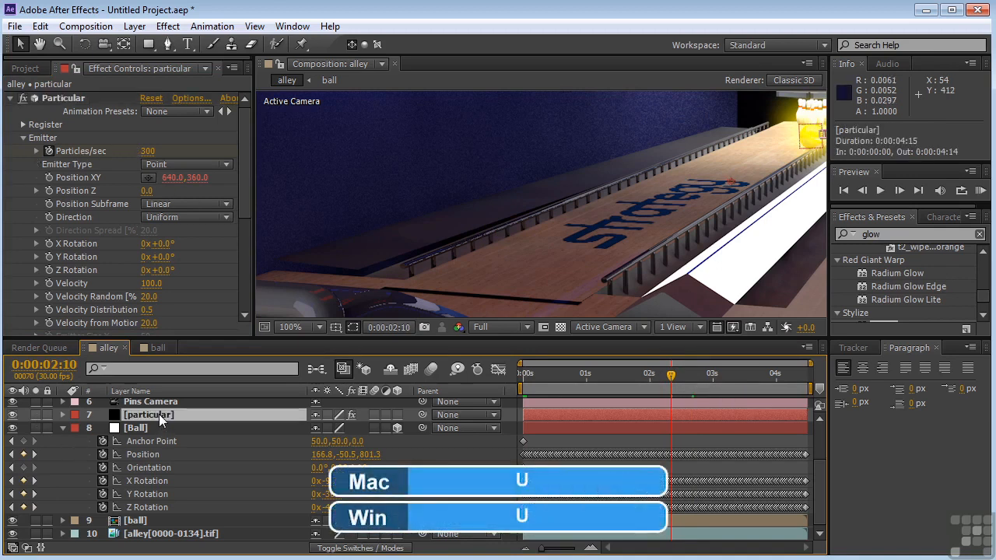
pyautogui.press('u')
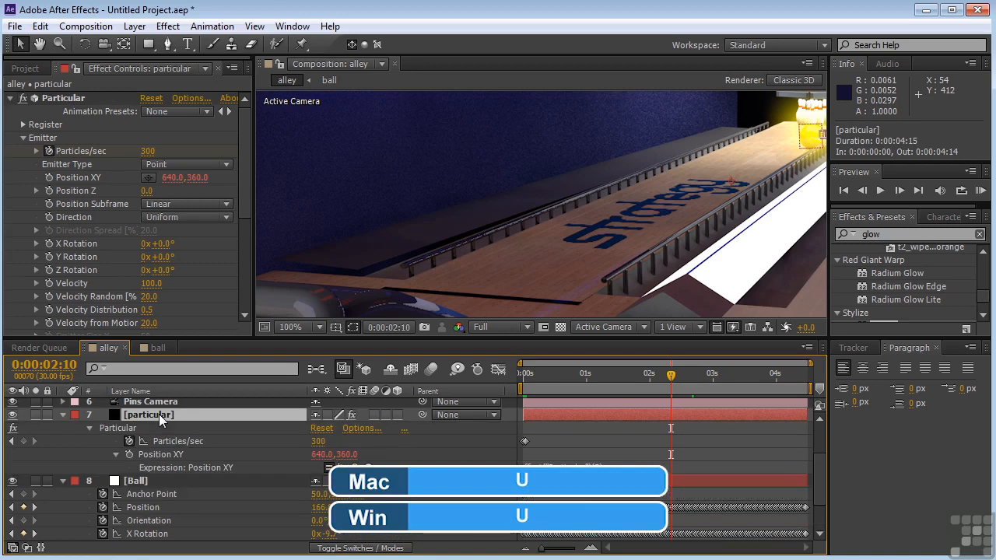
pyautogui.click(23, 441)
pyautogui.press('pagedown')
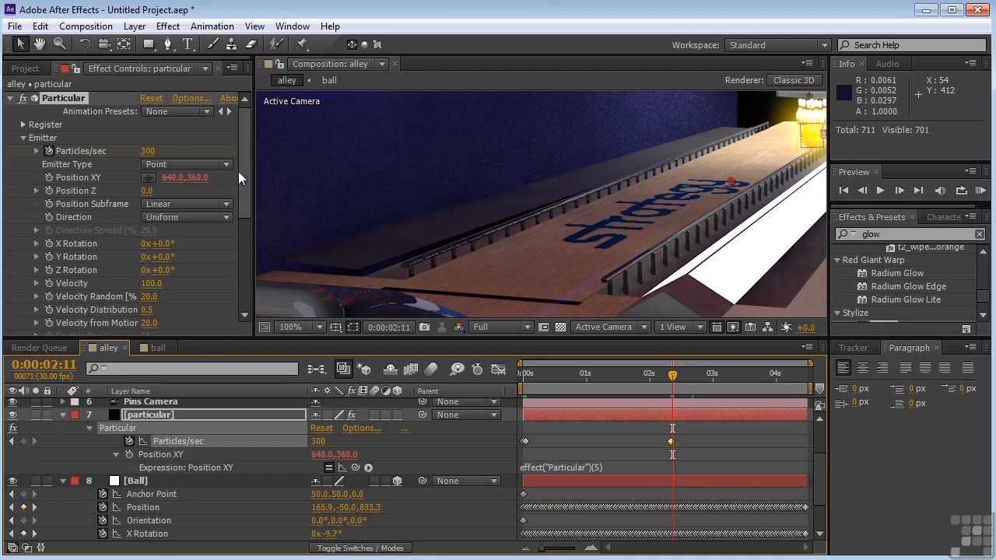
pyautogui.click(150, 153)
pyautogui.write('0')
pyautogui.press('Return')
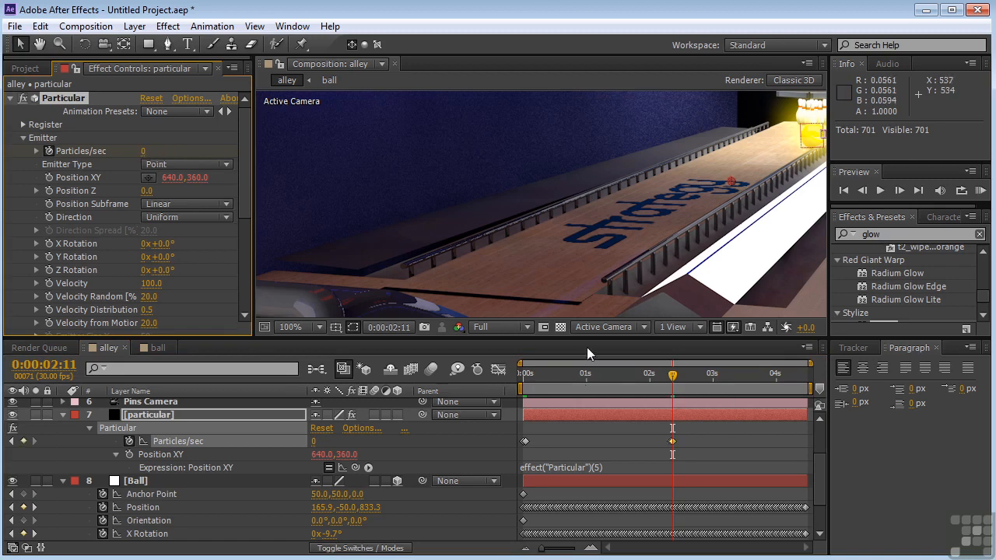
# Play a RAM preview of the alley composition, and inspect the particle trail behind the ball at 0:00:01:04 in the wider view
pyautogui.click(981, 192)
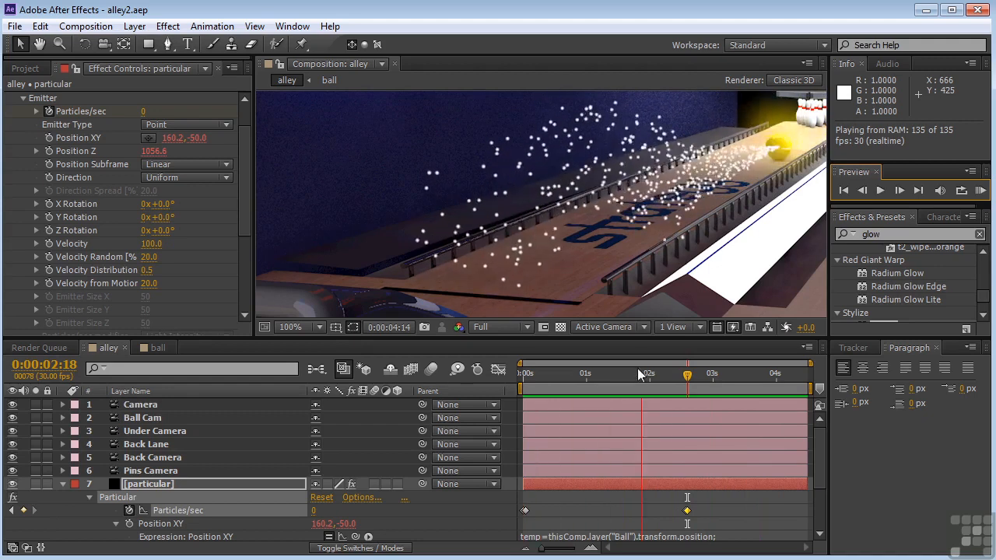
pyautogui.press('space')
pyautogui.click(682, 376)
pyautogui.moveTo(681, 376); pyautogui.dragTo(595, 375)
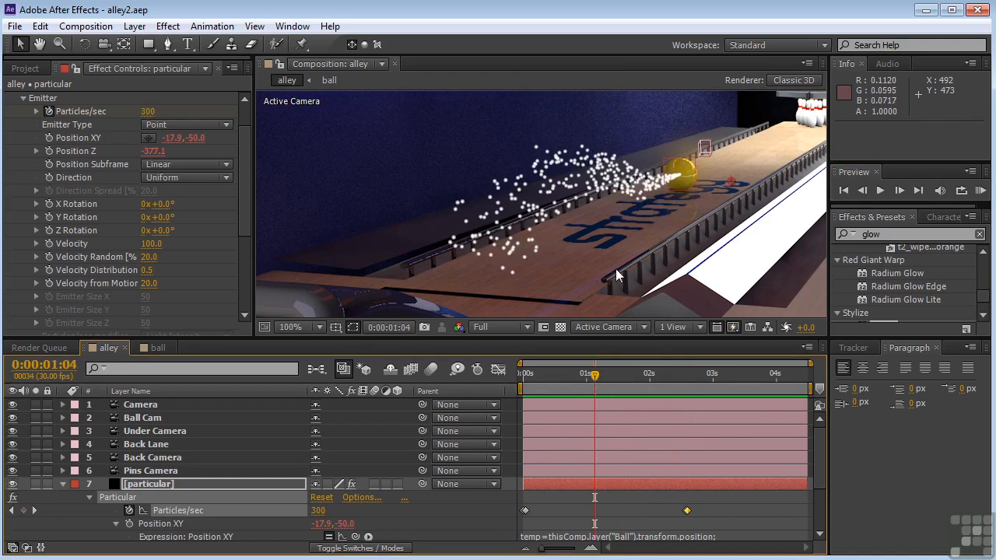
pyautogui.scroll(-2, 629, 251)
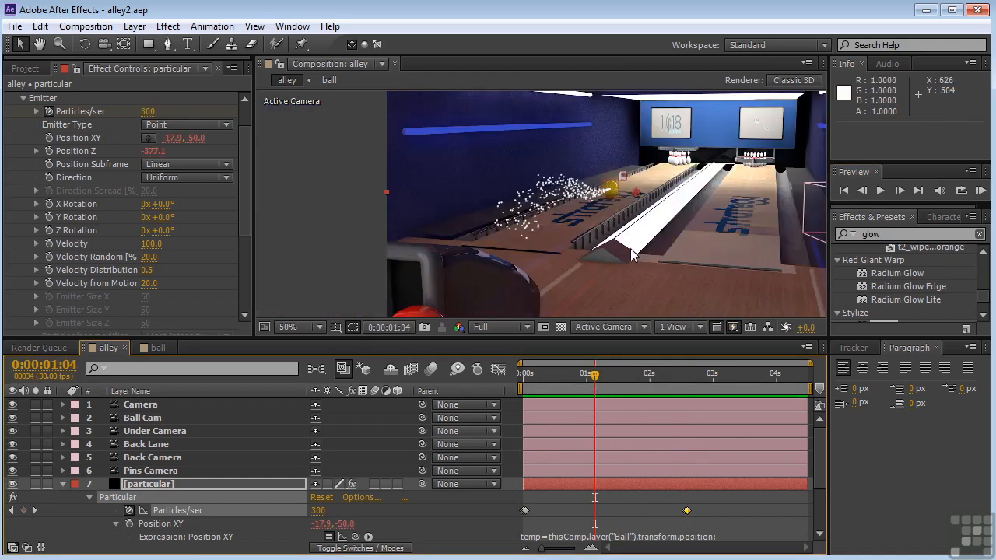
# Change the Particular effect's Particle Type to Glow Sphere (No DOF)
pyautogui.click(23, 98)
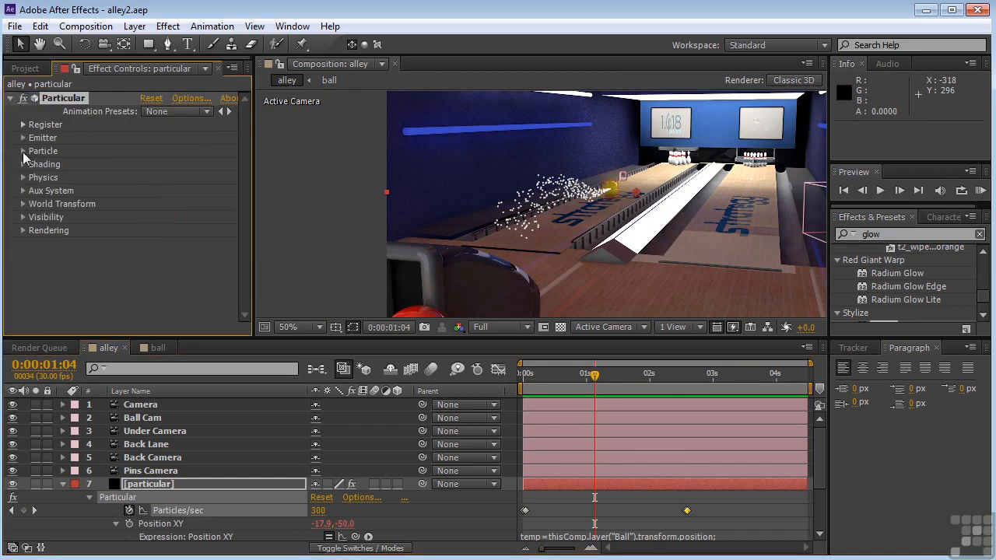
pyautogui.click(22, 151)
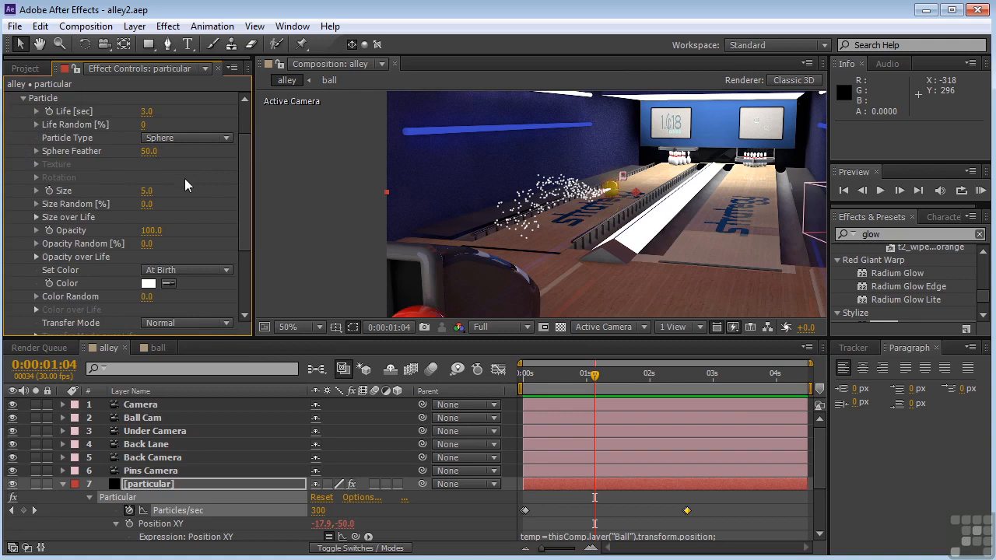
pyautogui.click(180, 138)
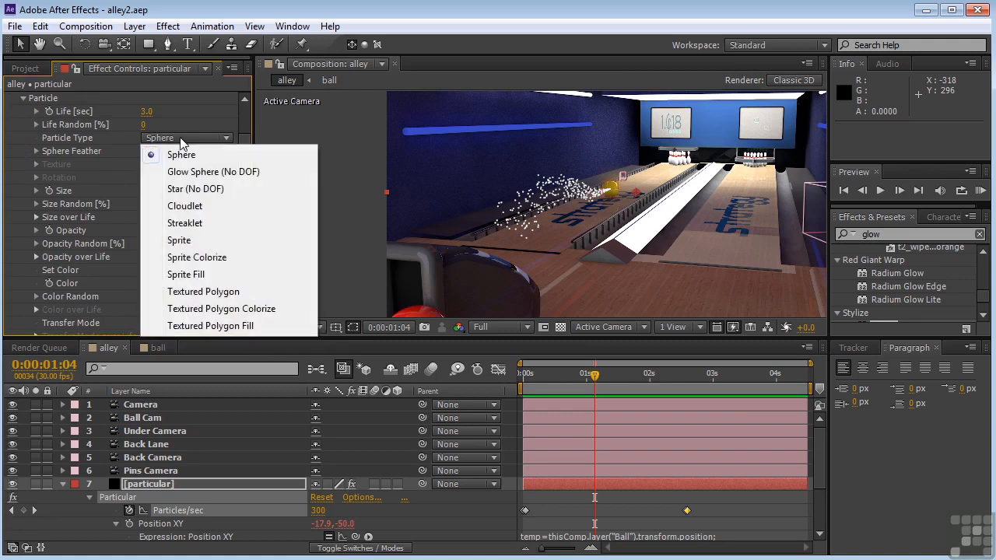
pyautogui.click(204, 172)
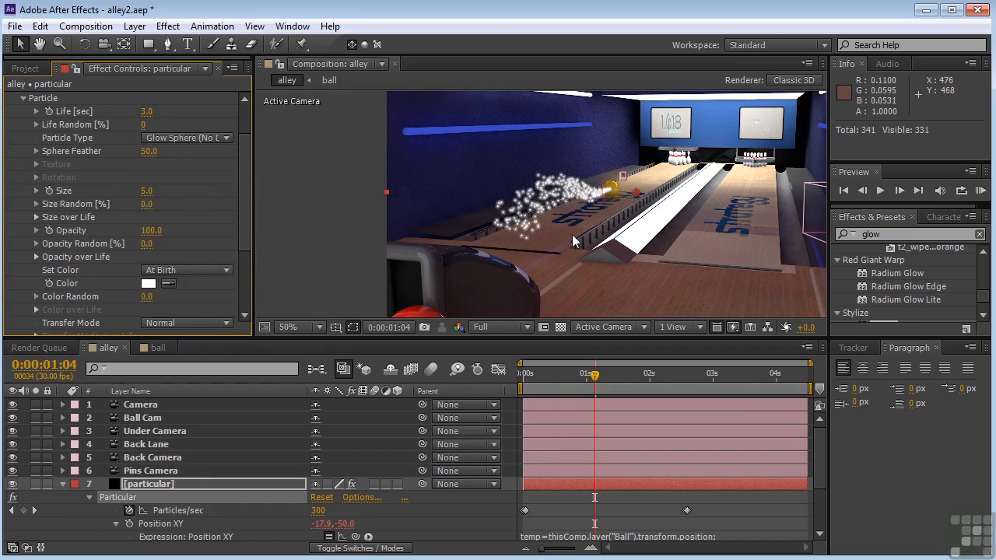
# Set the particle Size to 4 and Size Random to 95%, and reveal the full Size over Life graph with its presets
pyautogui.click(146, 191)
pyautogui.write('4')
pyautogui.press('Return')
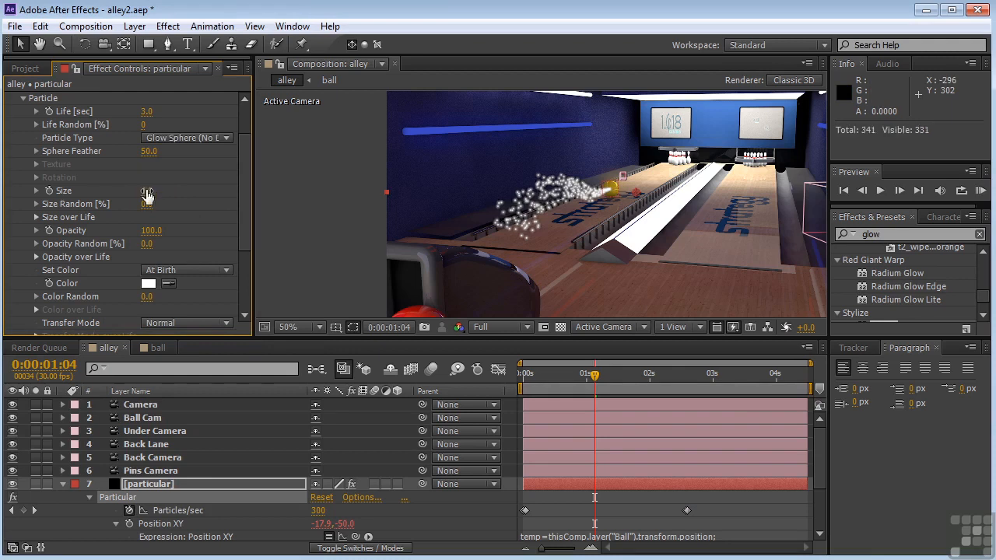
pyautogui.moveTo(144, 204); pyautogui.dragTo(213, 194)
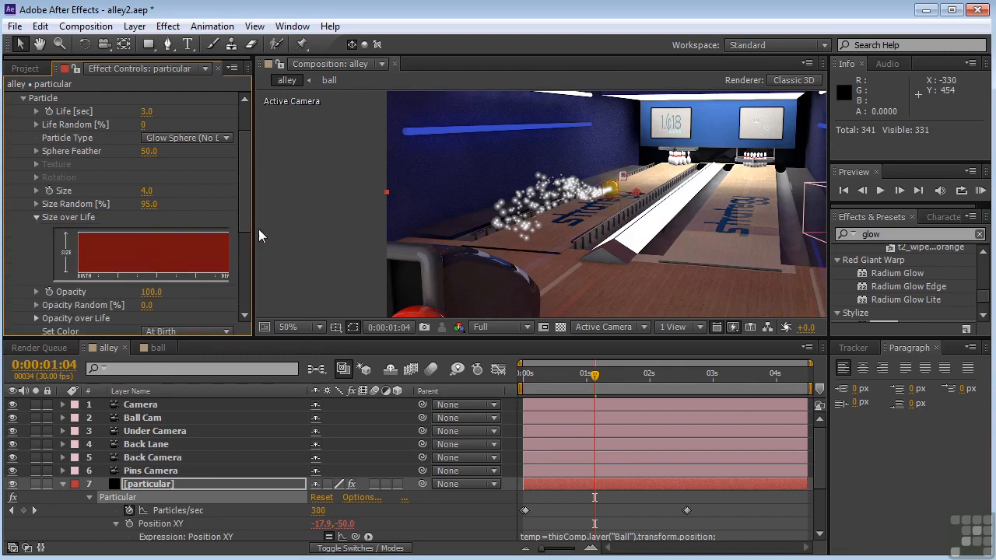
pyautogui.moveTo(255, 229); pyautogui.dragTo(286, 229)
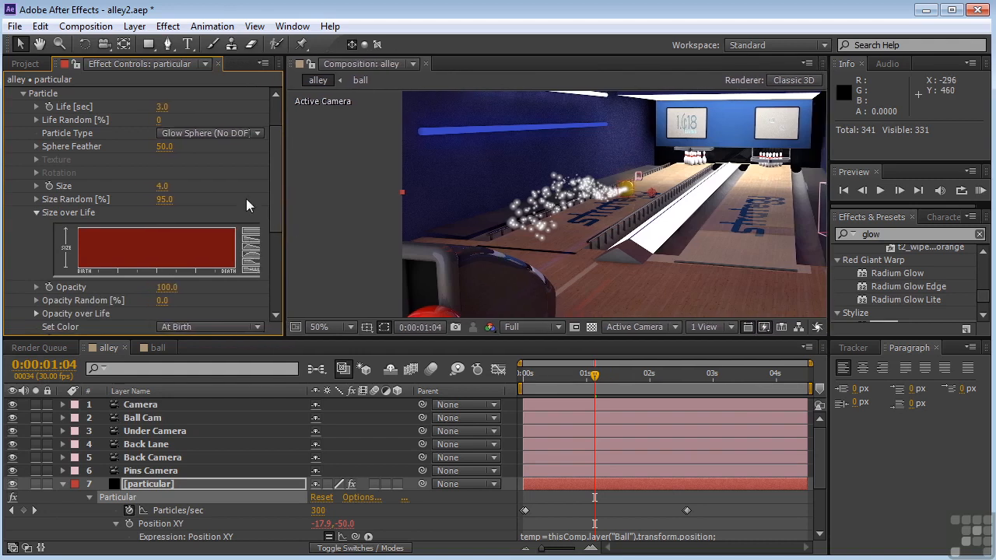
# Apply the linear falloff preset to Size over Life and Opacity over Life, with particle Opacity at 58 and Opacity Random at 100%
pyautogui.click(249, 244)
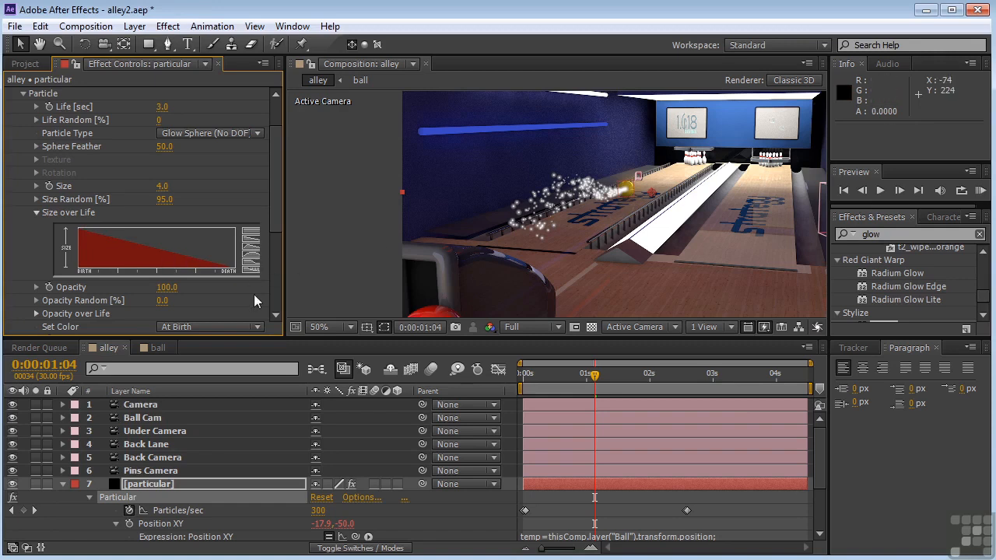
pyautogui.moveTo(164, 292); pyautogui.dragTo(144, 289)
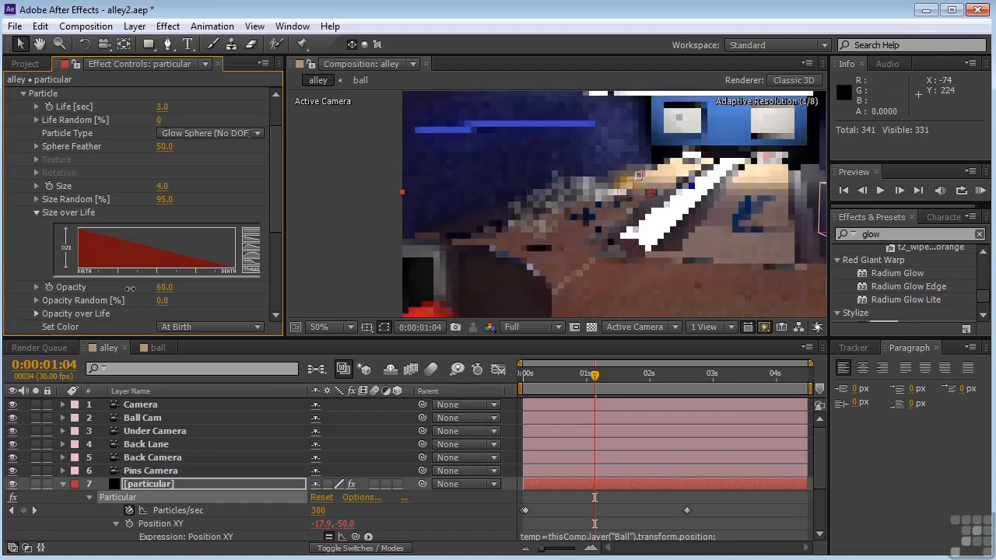
pyautogui.moveTo(162, 301); pyautogui.dragTo(231, 295)
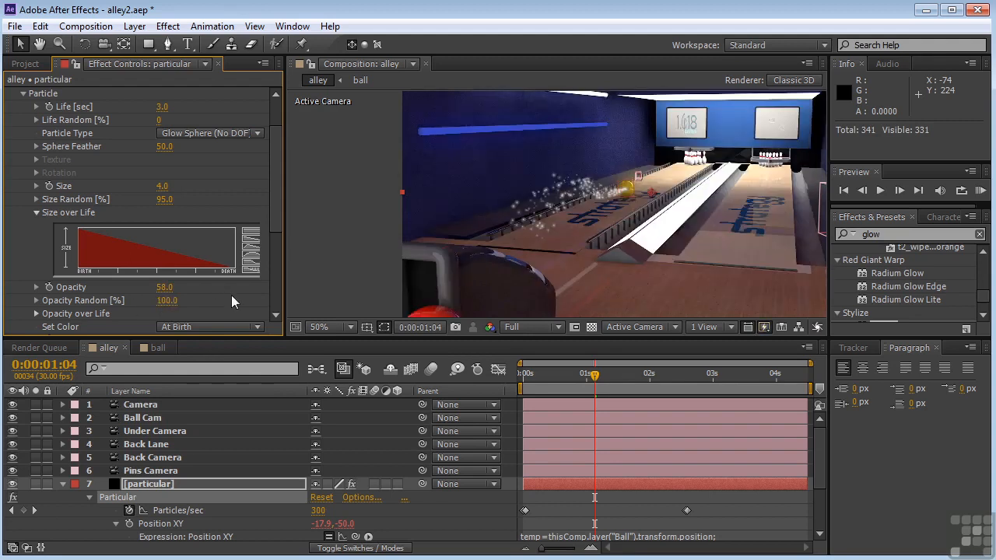
pyautogui.click(34, 313)
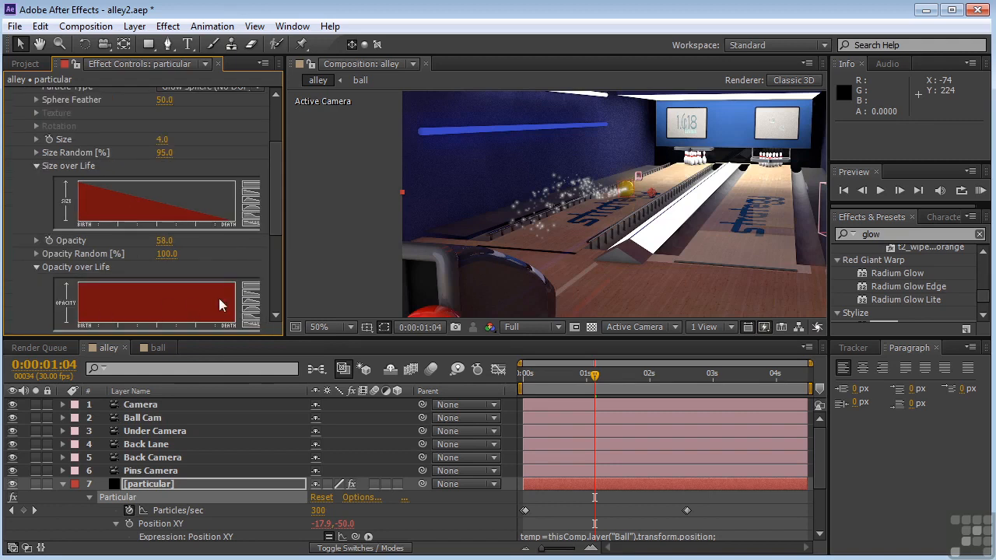
pyautogui.click(246, 297)
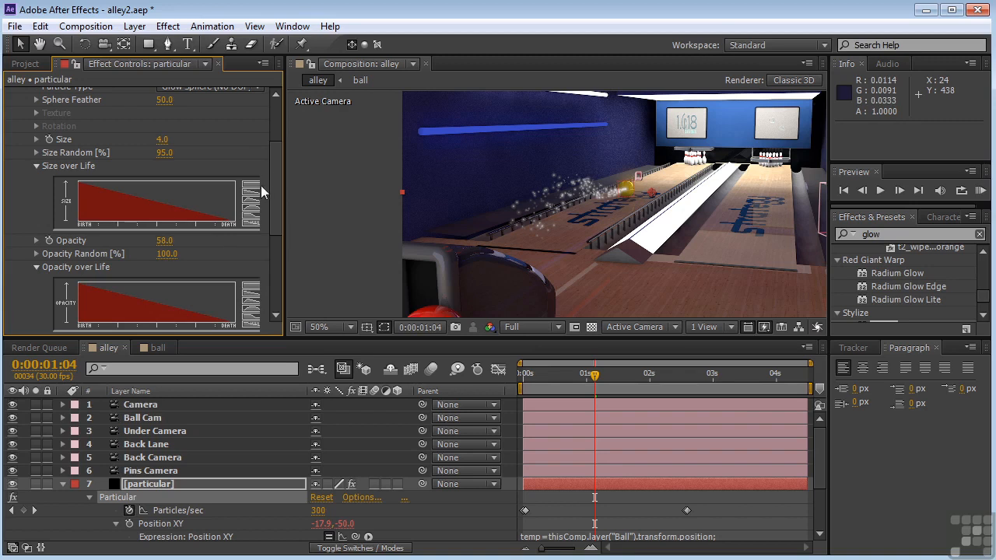
# Sample the particle Color from the yellow ball's surface in the composition at 0:00:00:03
pyautogui.moveTo(271, 166); pyautogui.dragTo(275, 220)
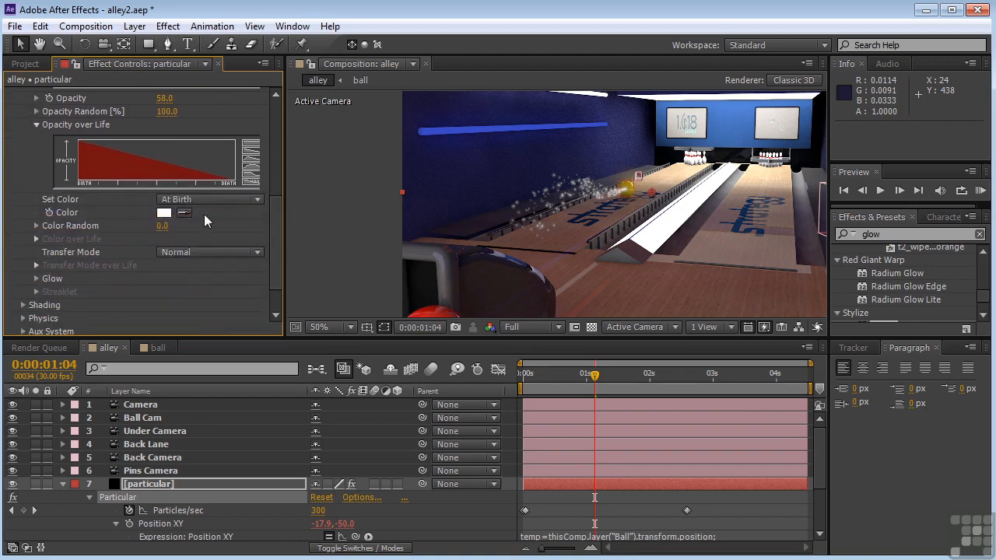
pyautogui.click(530, 373)
pyautogui.scroll(2, 542, 219)
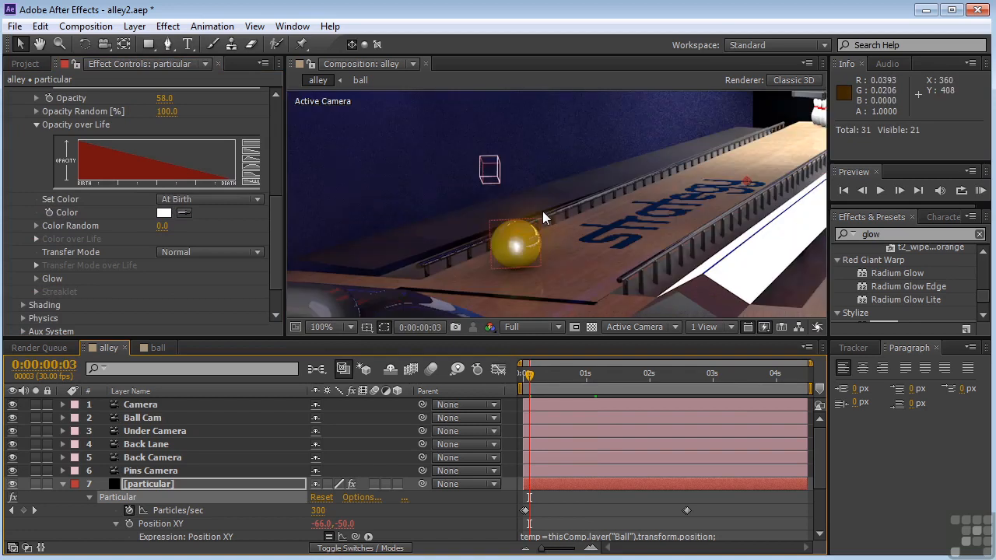
pyautogui.click(184, 214)
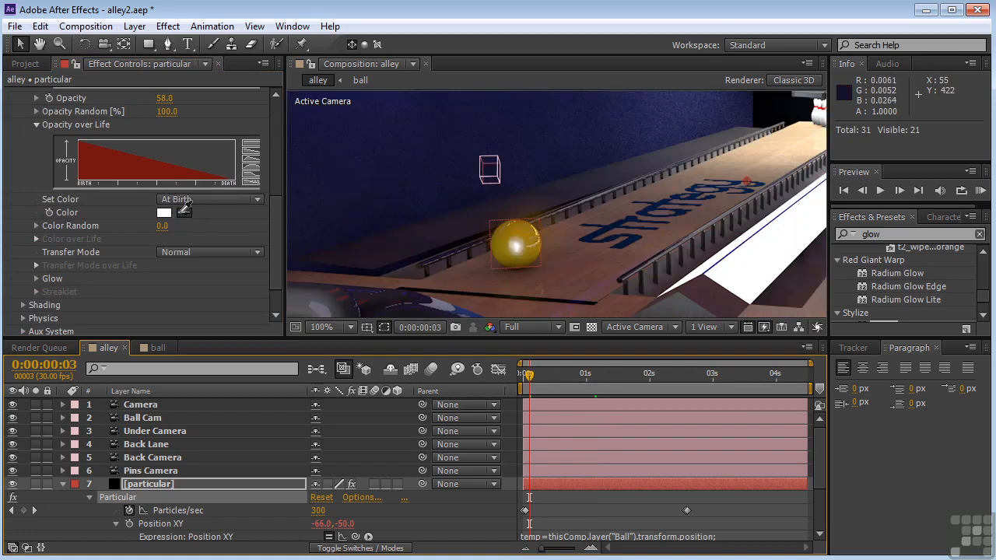
pyautogui.click(502, 229)
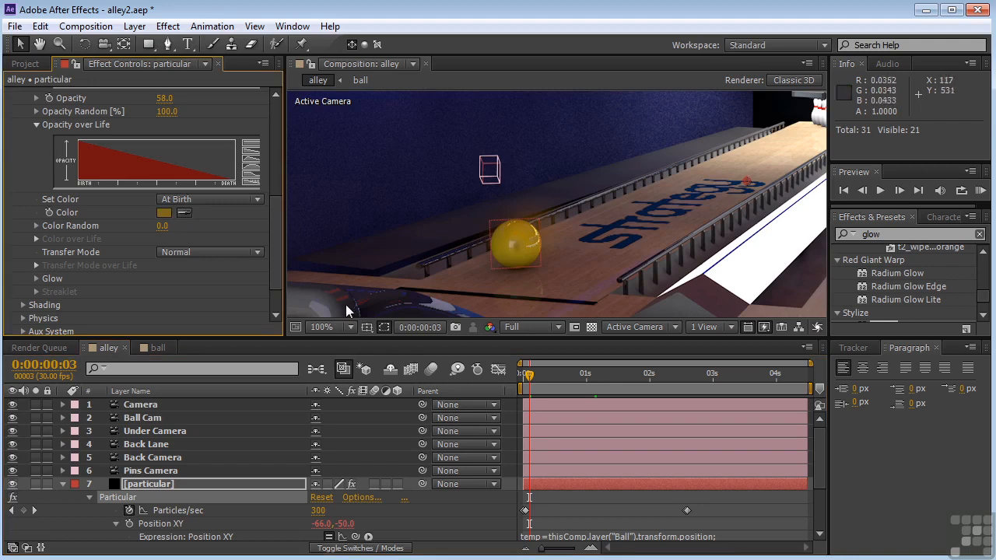
# Try the Add transfer mode for the particles at 0:00:01:20, and set Transfer Mode to Screen
pyautogui.click(627, 374)
pyautogui.scroll(-2, 665, 241)
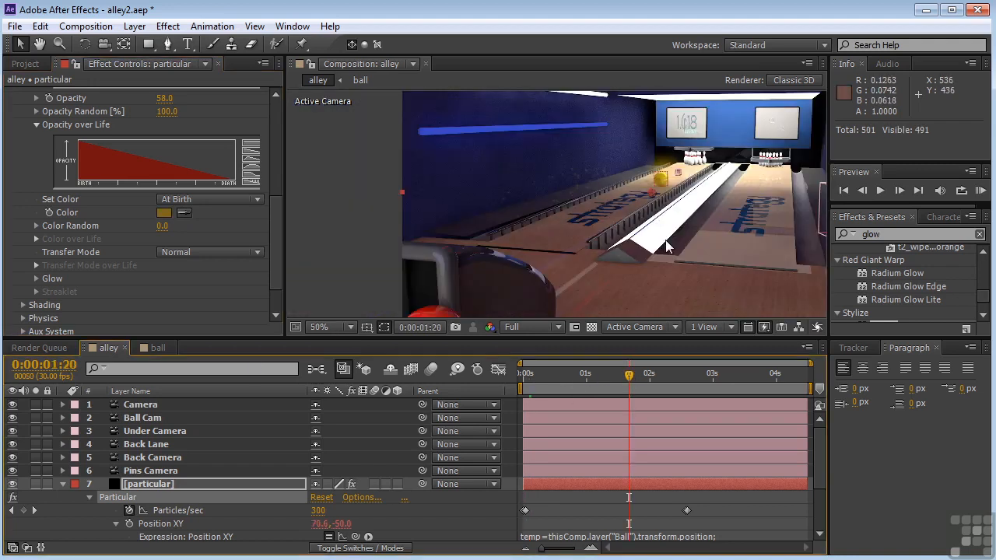
pyautogui.click(206, 251)
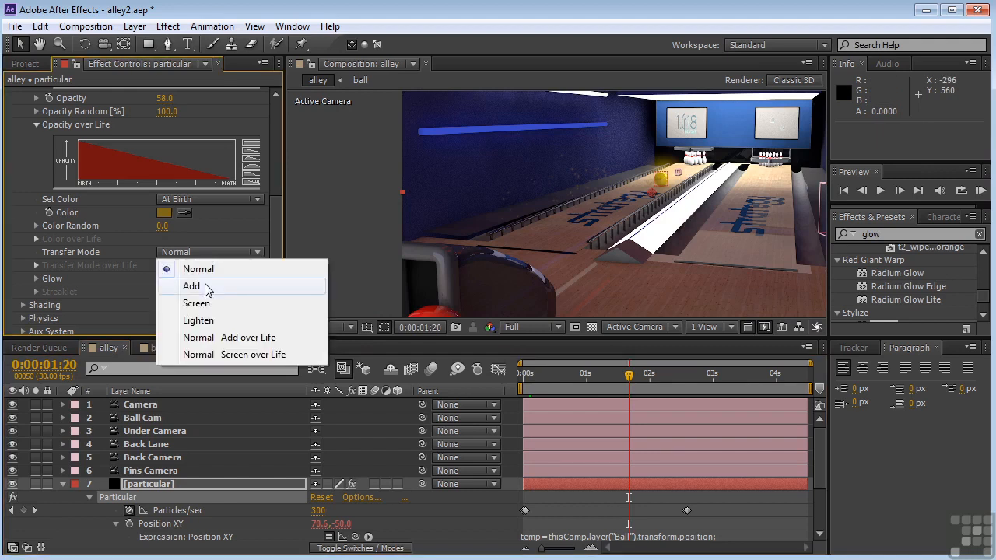
pyautogui.click(203, 285)
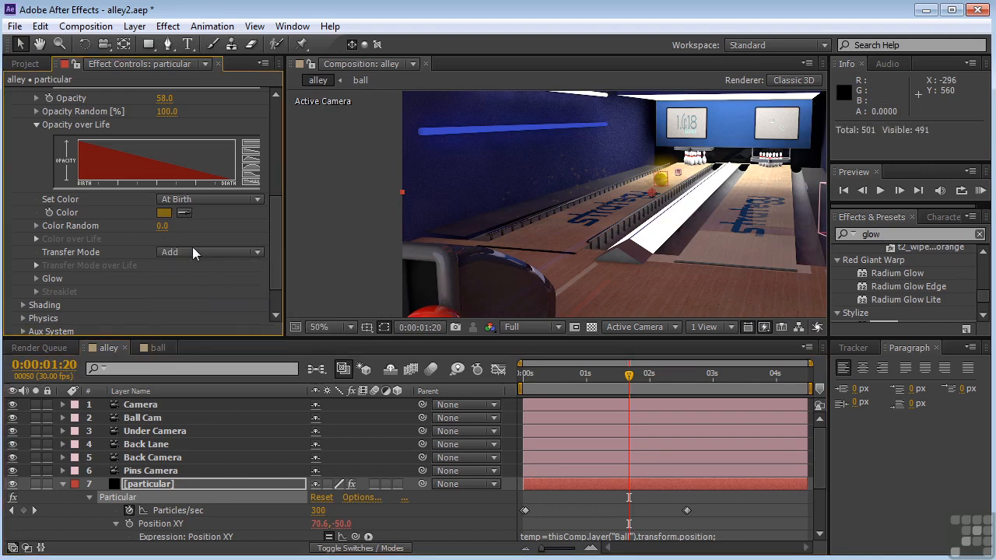
pyautogui.click(191, 255)
pyautogui.click(211, 305)
# Compare the Add and Normal particle transfer modes close up at 0:00:00:19, and return to Screen
pyautogui.moveTo(595, 372); pyautogui.dragTo(564, 373)
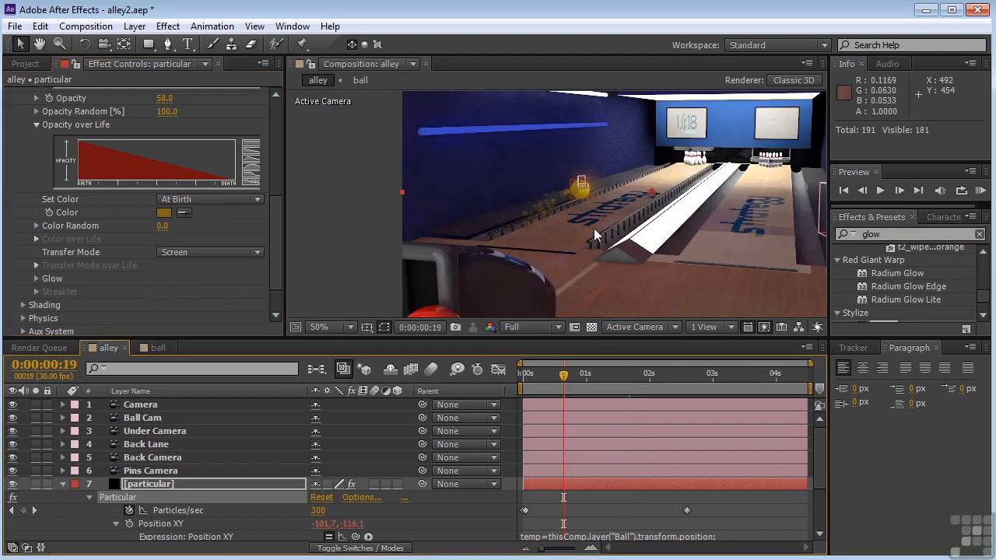
pyautogui.scroll(2, 594, 231)
pyautogui.click(208, 252)
pyautogui.click(204, 283)
pyautogui.click(199, 251)
pyautogui.click(196, 270)
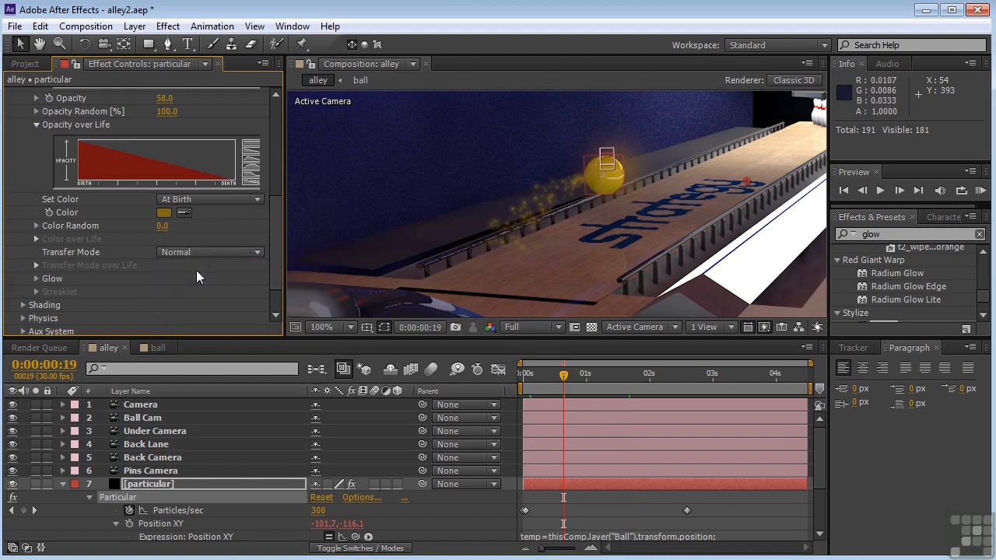
pyautogui.click(201, 251)
pyautogui.click(201, 302)
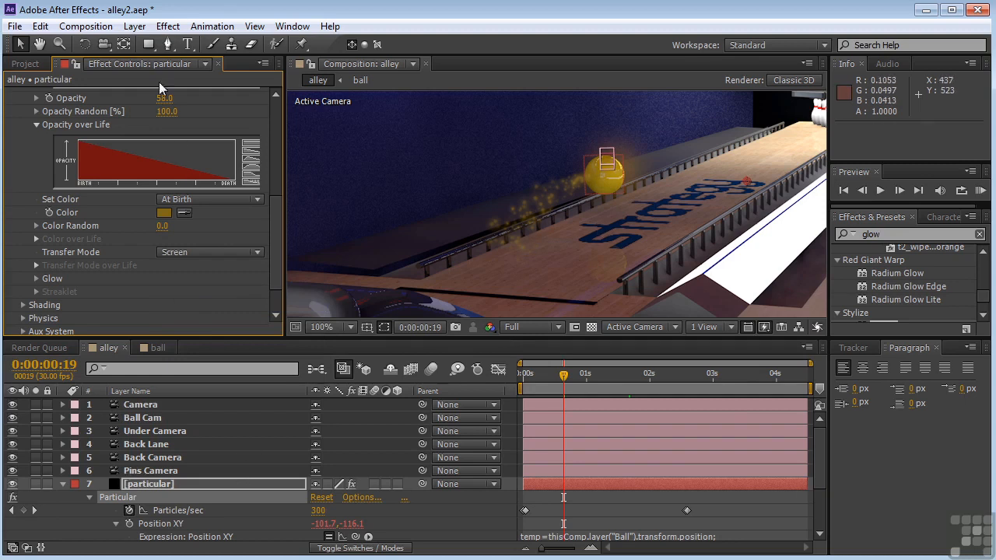
# Add the Trapcode Starglow effect to the particular layer, using the White Star preset
pyautogui.click(168, 26)
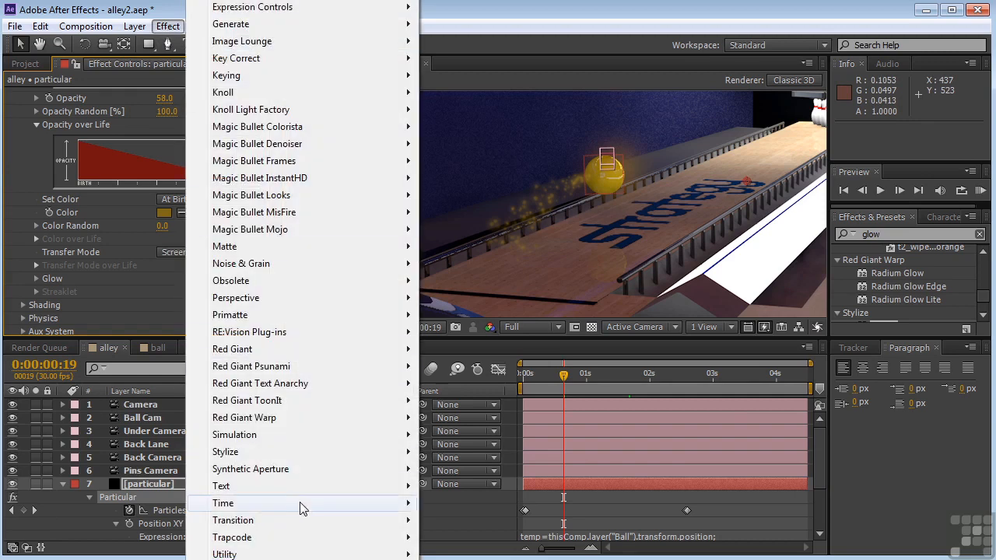
pyautogui.moveTo(309, 540)
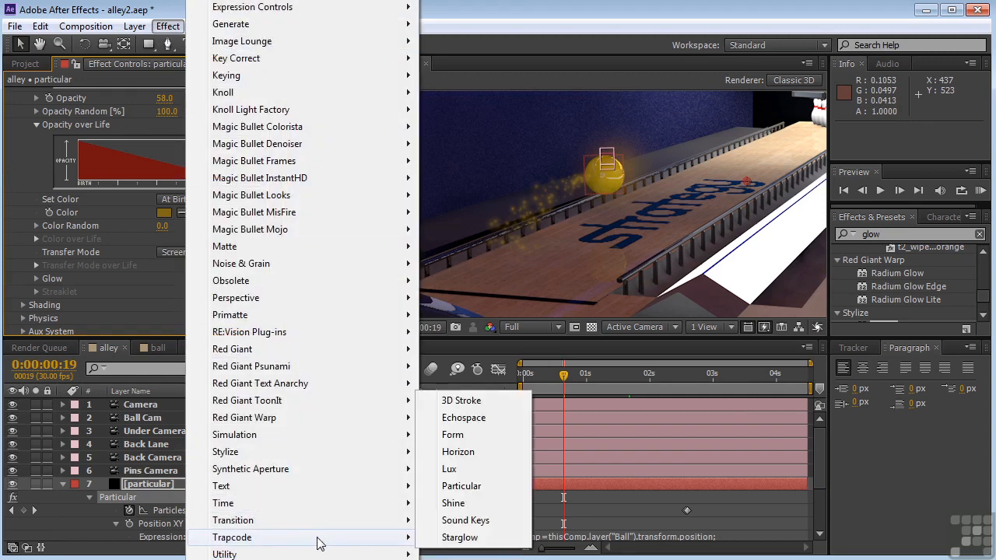
pyautogui.click(461, 537)
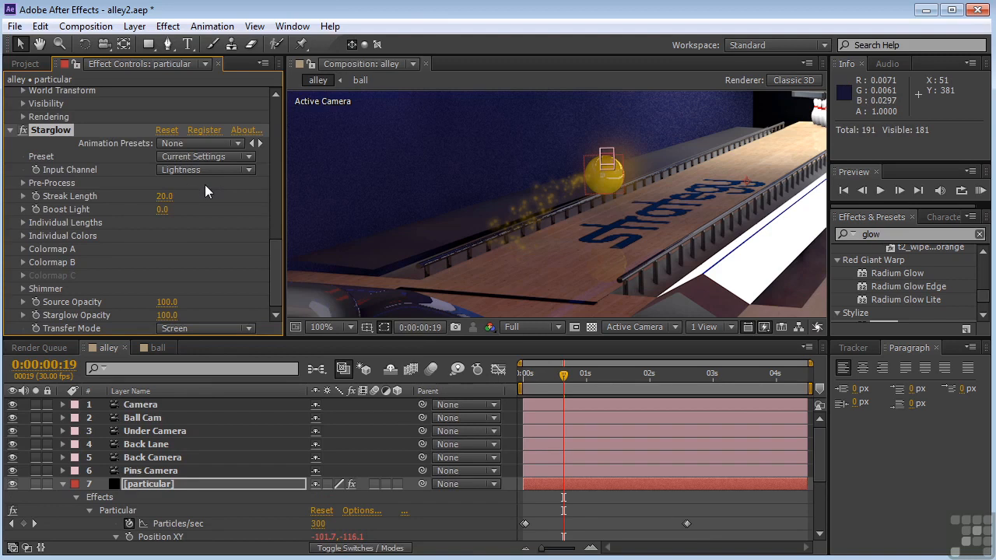
pyautogui.click(193, 158)
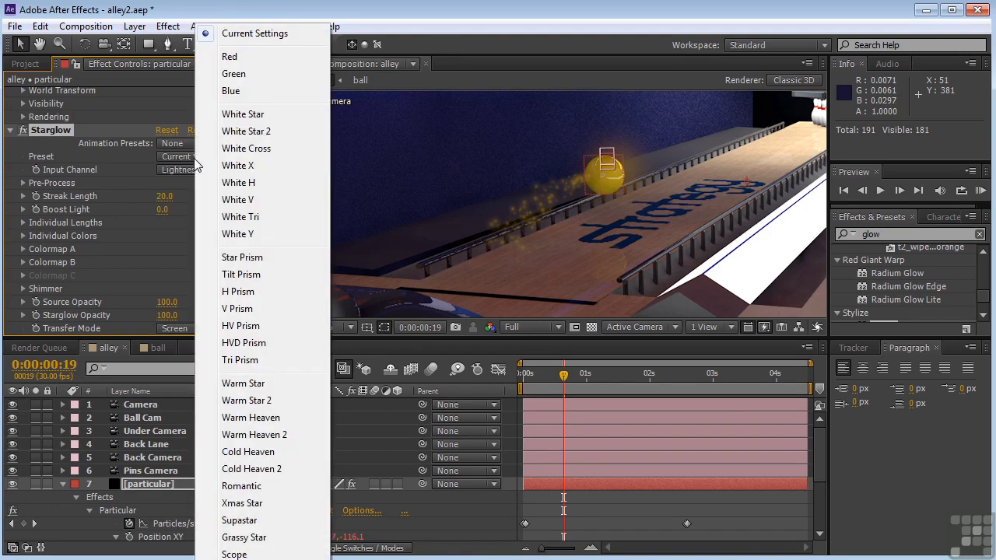
pyautogui.click(249, 116)
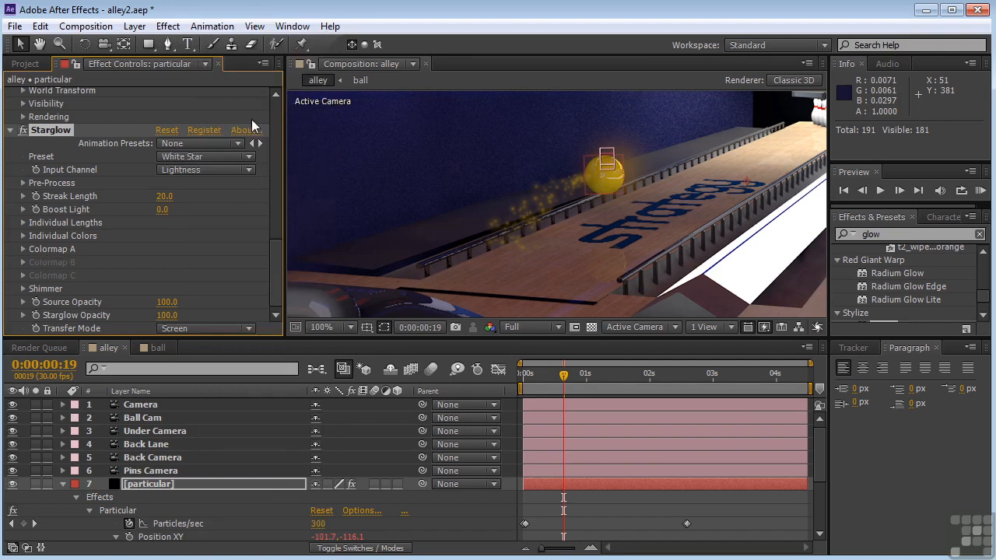
# Set Starglow's Pre-Process Threshold to 0 while viewing the trail at 0:00:01:07
pyautogui.moveTo(618, 374); pyautogui.dragTo(603, 377)
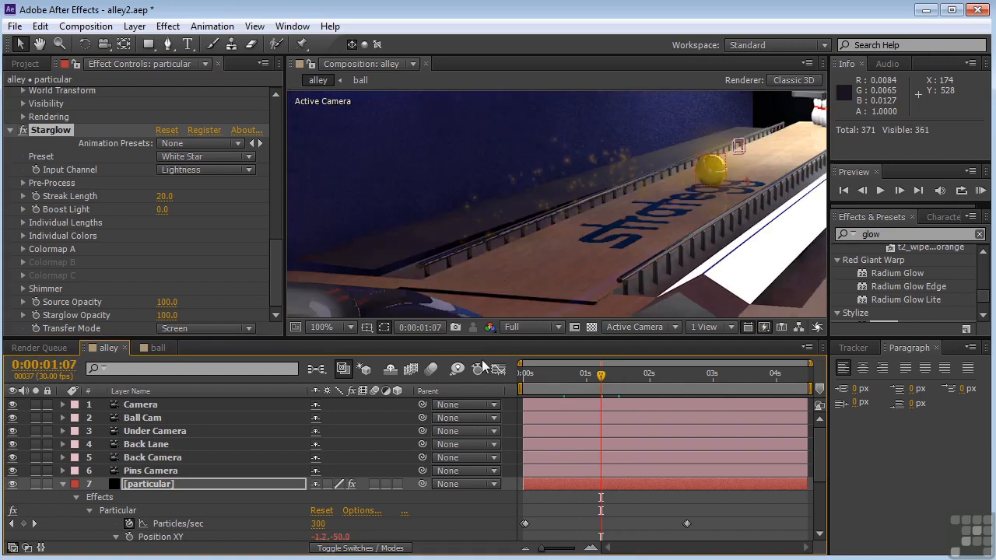
pyautogui.scroll(1, 239, 266)
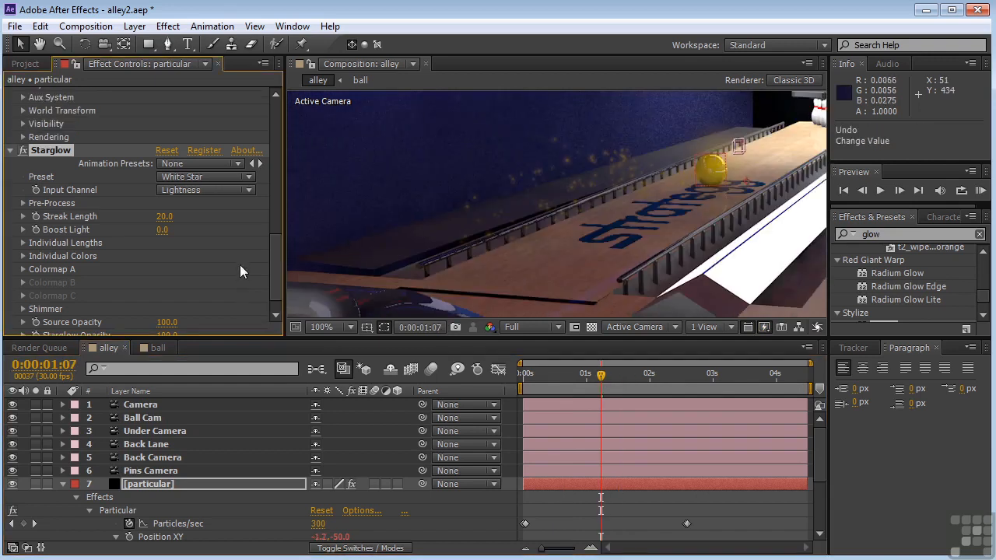
pyautogui.click(24, 203)
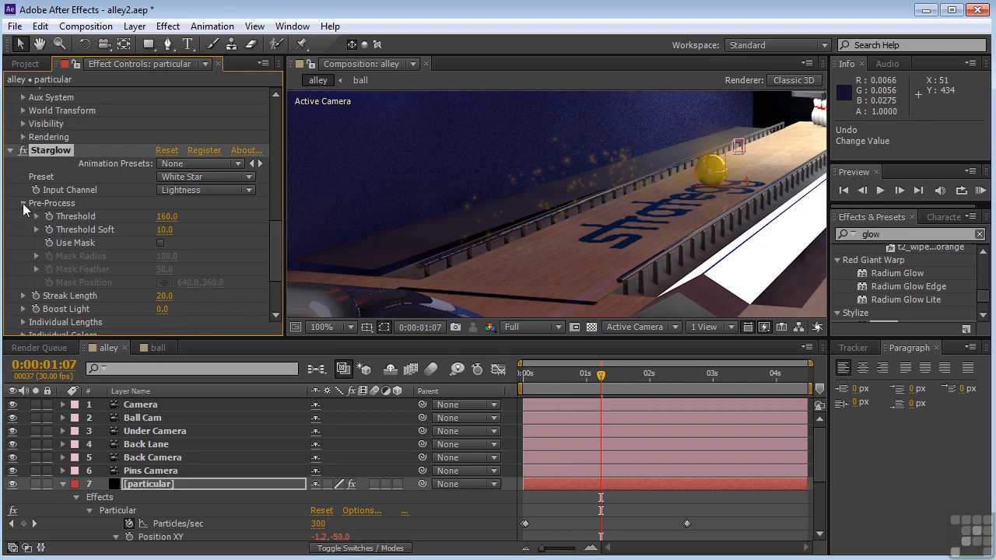
pyautogui.moveTo(166, 222); pyautogui.dragTo(156, 213)
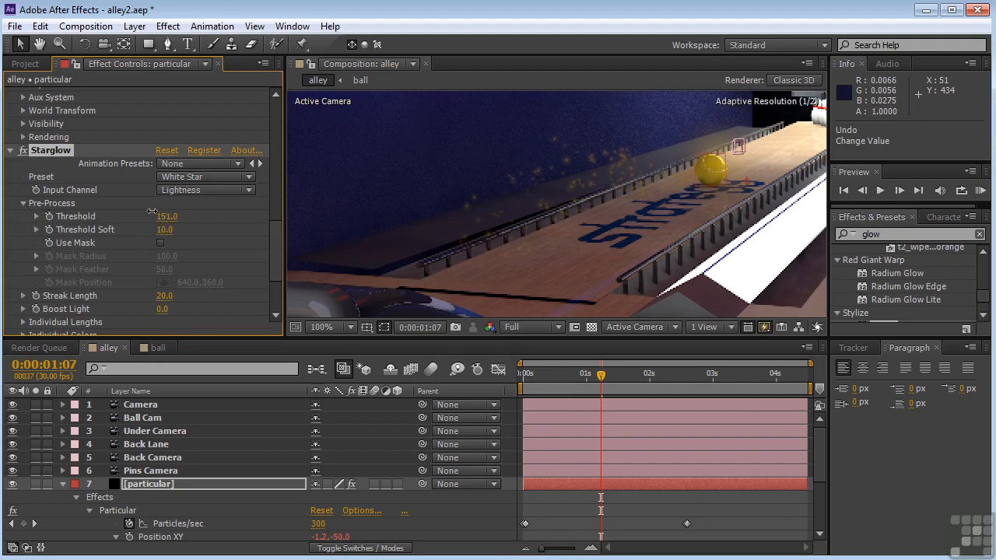
pyautogui.moveTo(84, 224); pyautogui.dragTo(14, 237)
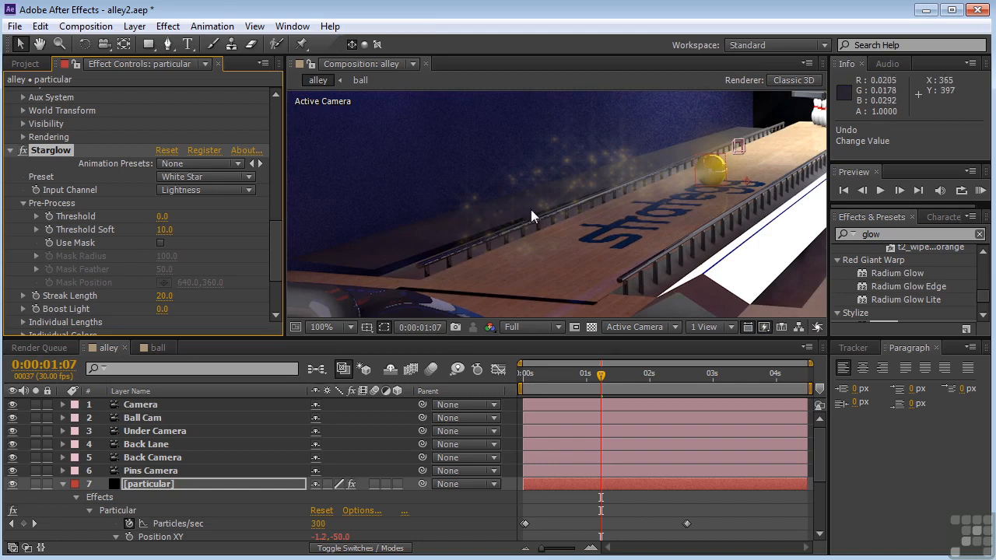
# Try the Tilt Prism and H Prism presets in Starglow, and choose the Warm Star preset
pyautogui.click(199, 178)
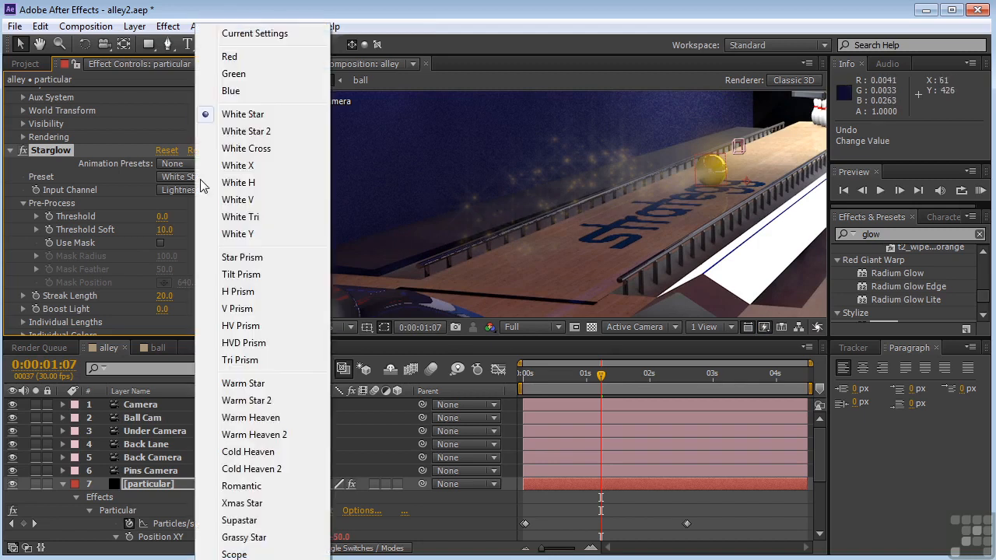
pyautogui.click(243, 276)
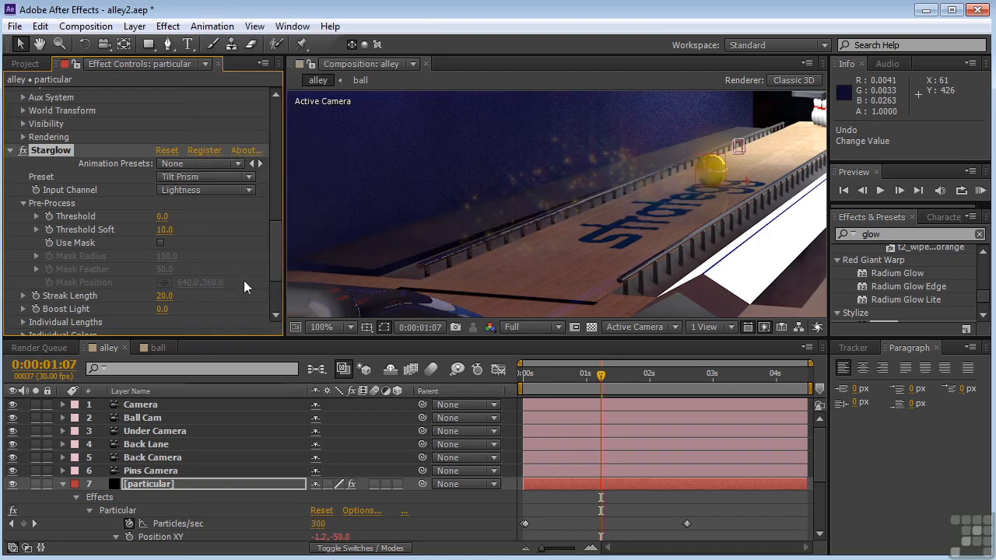
pyautogui.click(201, 177)
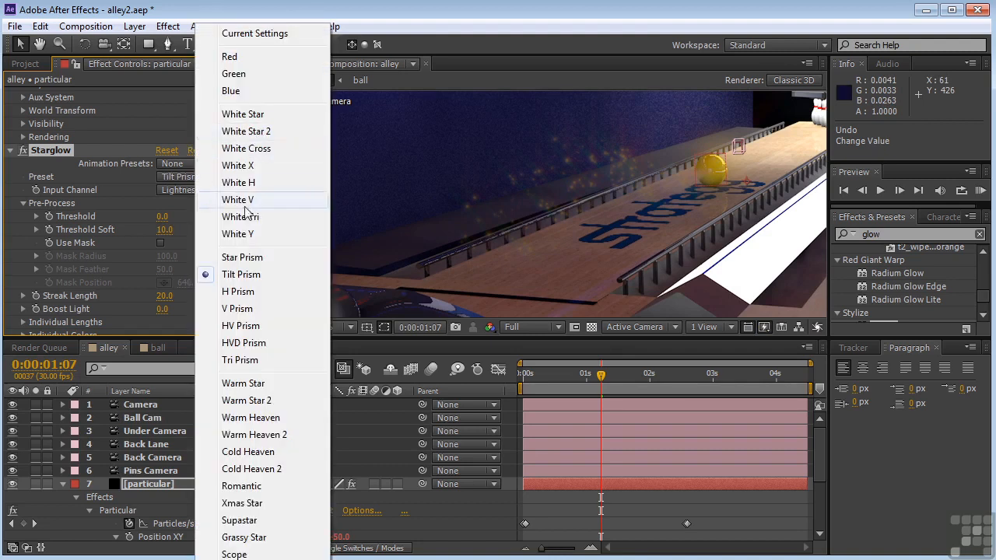
pyautogui.click(243, 292)
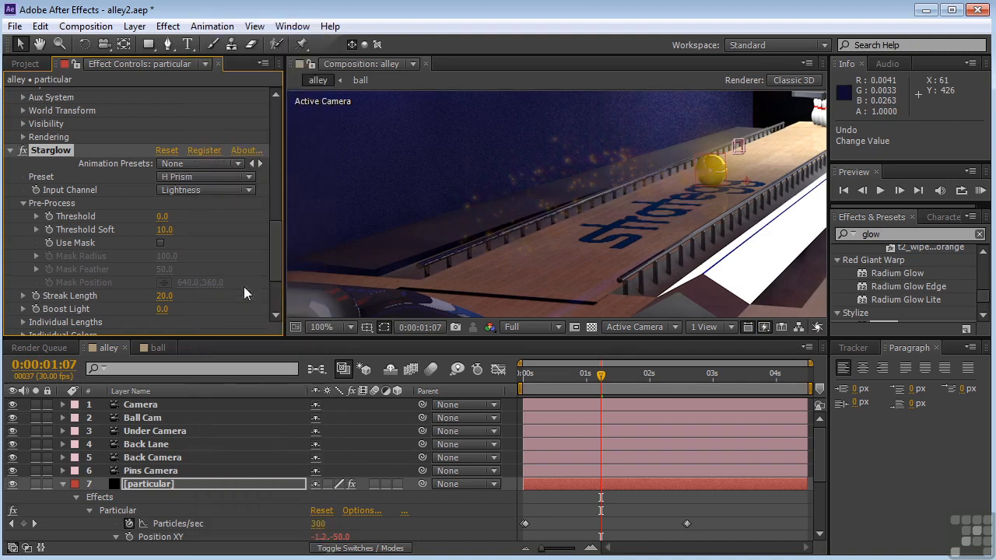
pyautogui.click(202, 177)
pyautogui.click(247, 384)
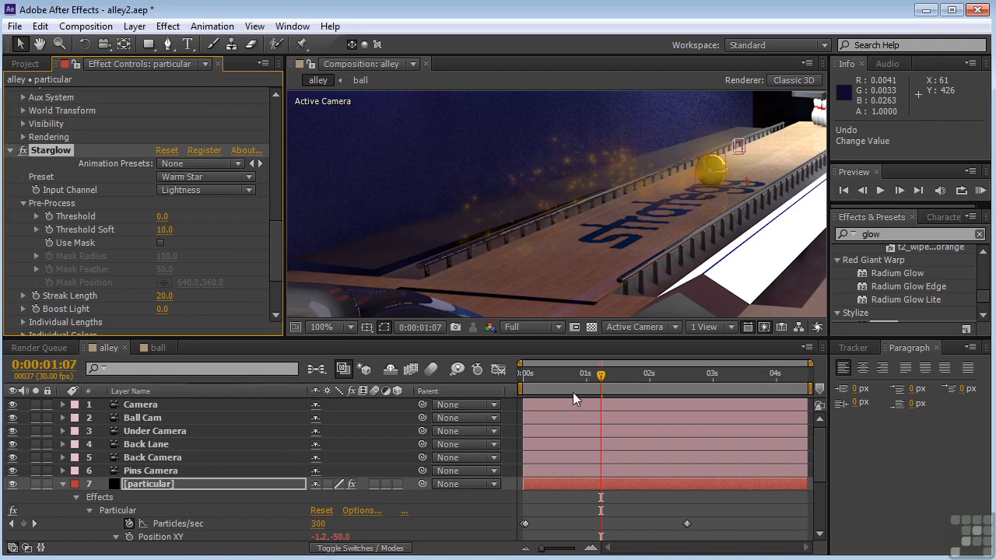
# Set Starglow's Boost Light to 11.1 and Streak Length to 18 while viewing the trail at 0:00:01:14
pyautogui.moveTo(552, 378); pyautogui.dragTo(615, 381)
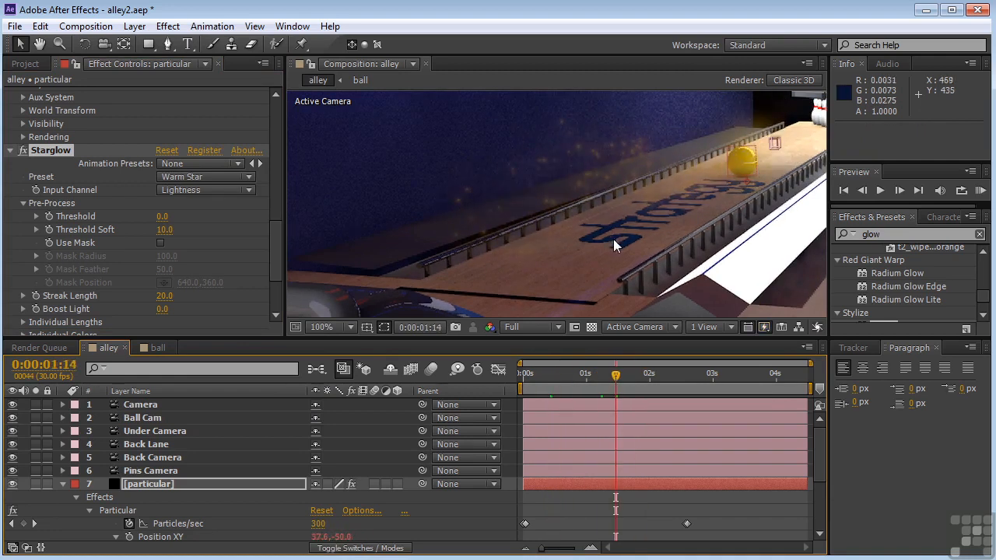
pyautogui.moveTo(164, 311); pyautogui.dragTo(521, 267)
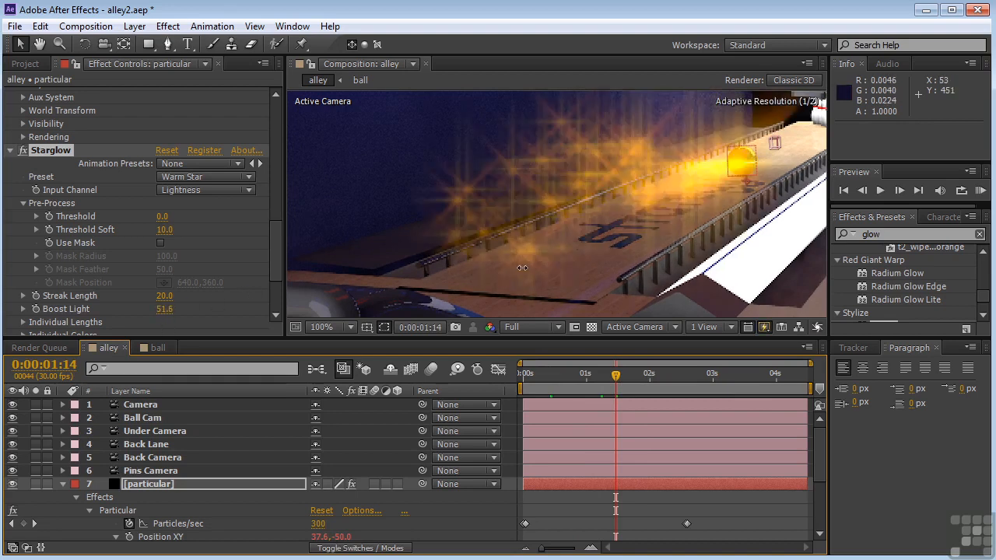
pyautogui.moveTo(451, 283); pyautogui.dragTo(238, 322)
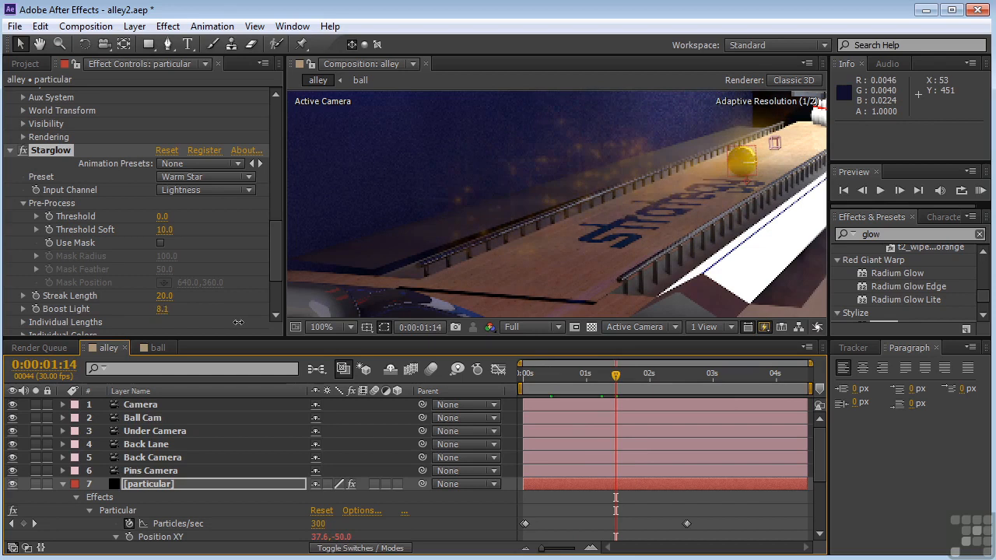
pyautogui.click(165, 296)
pyautogui.write('131')
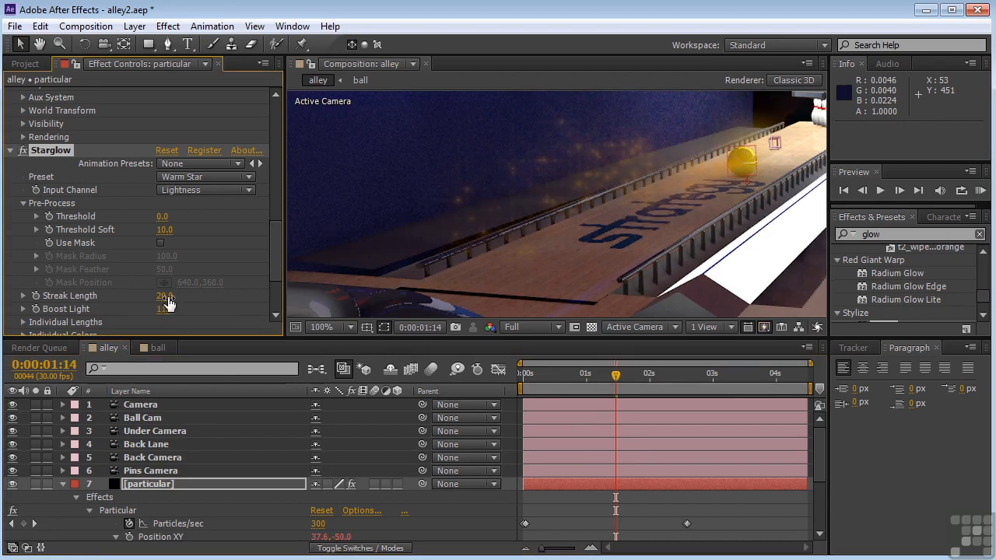
pyautogui.press('Return')
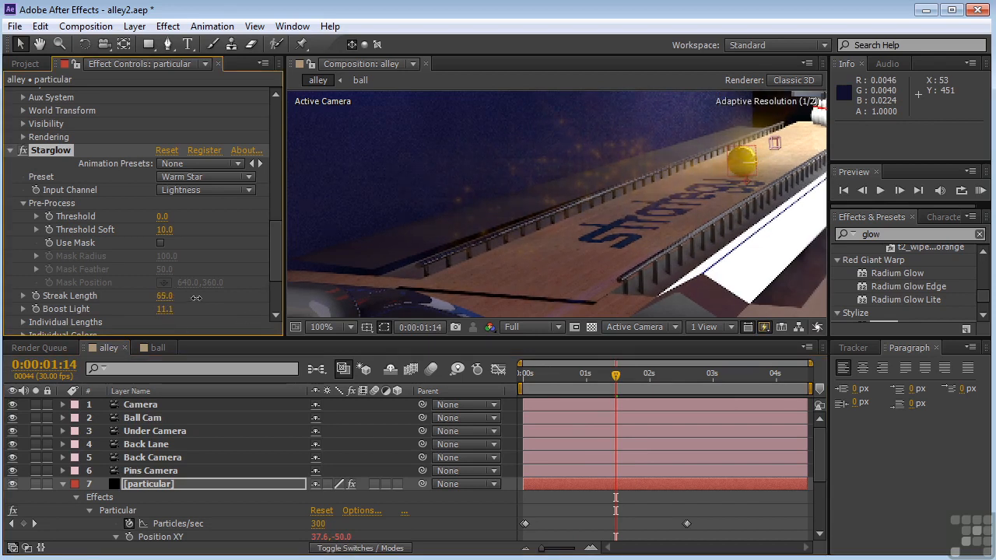
pyautogui.moveTo(178, 299); pyautogui.dragTo(165, 302)
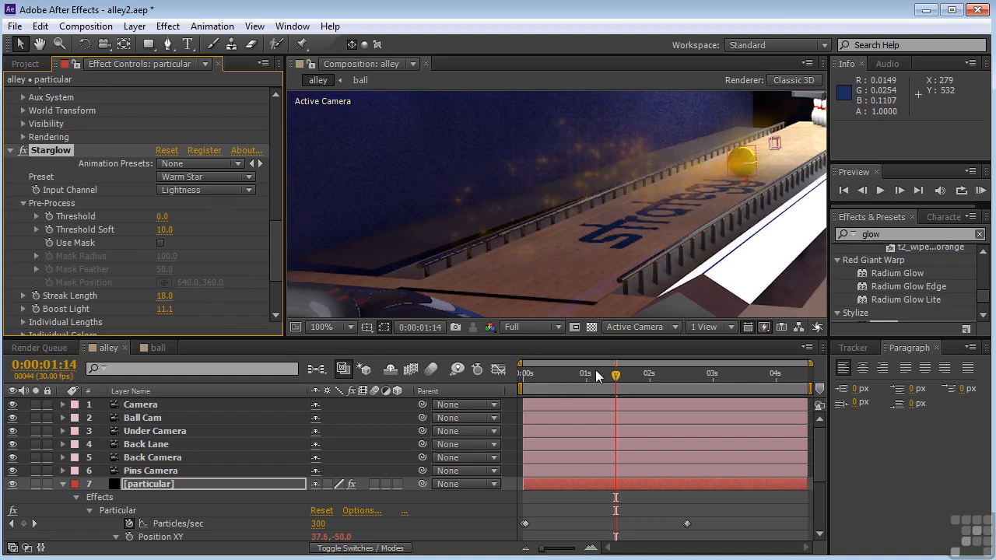
# Play a RAM preview of the alley composition to check the glowing particle trail behind the ball
pyautogui.click(529, 375)
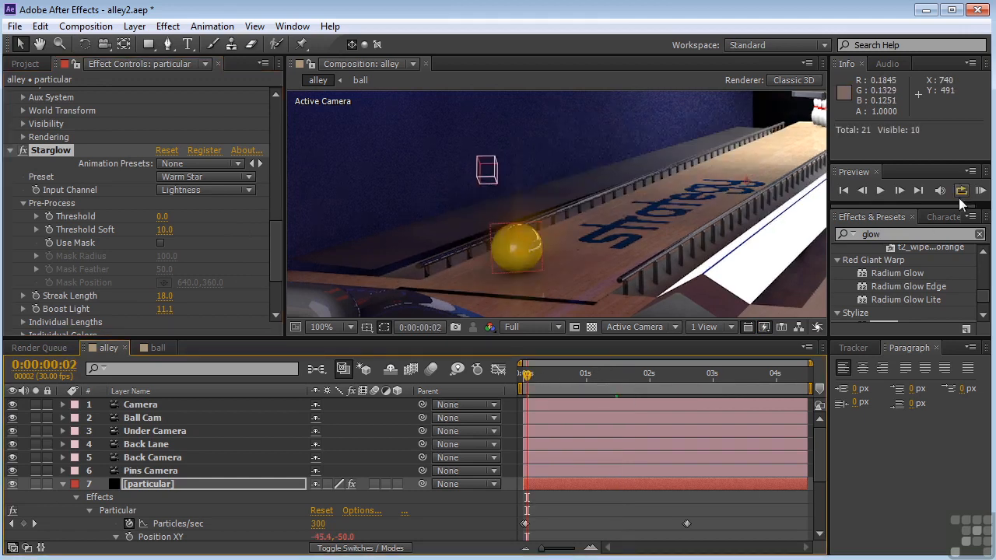
pyautogui.click(980, 191)
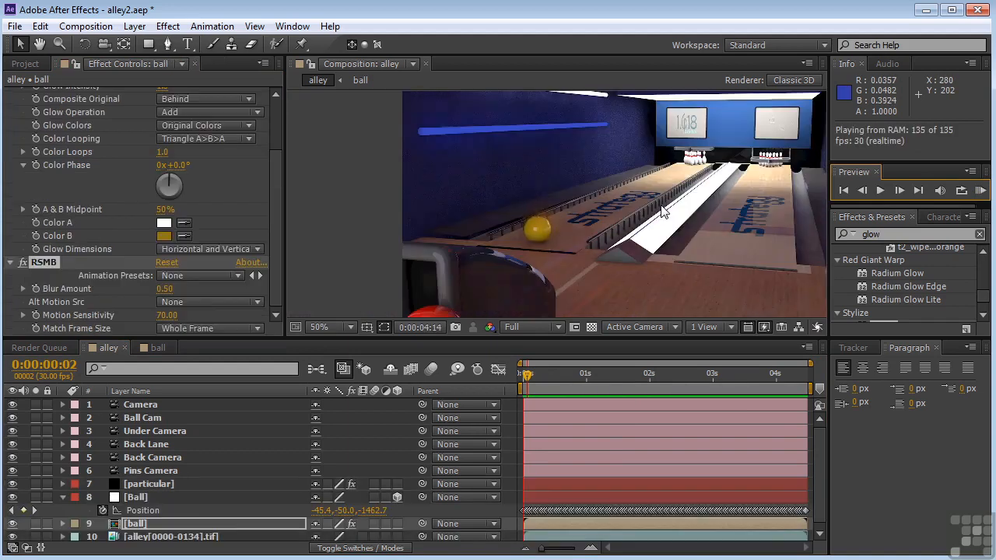
pyautogui.press('space')
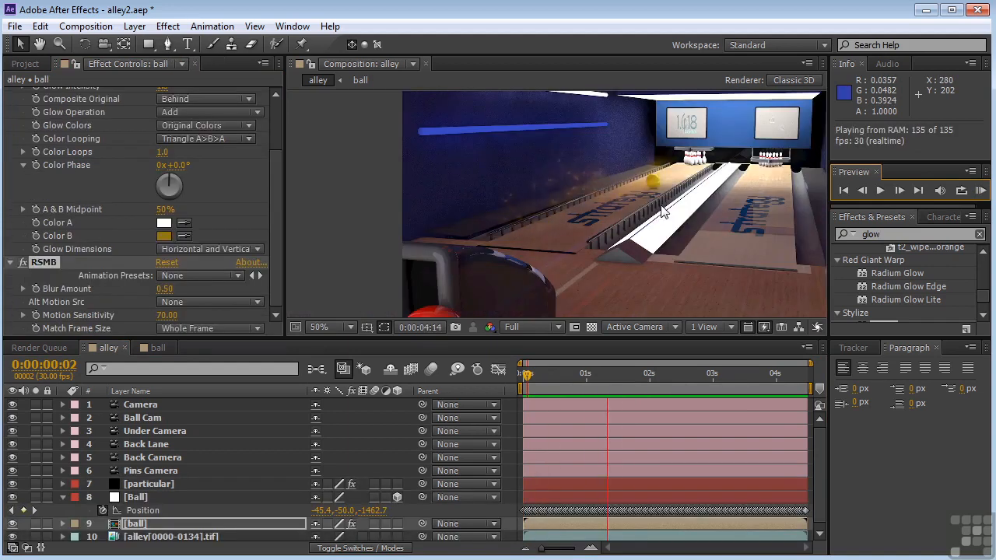